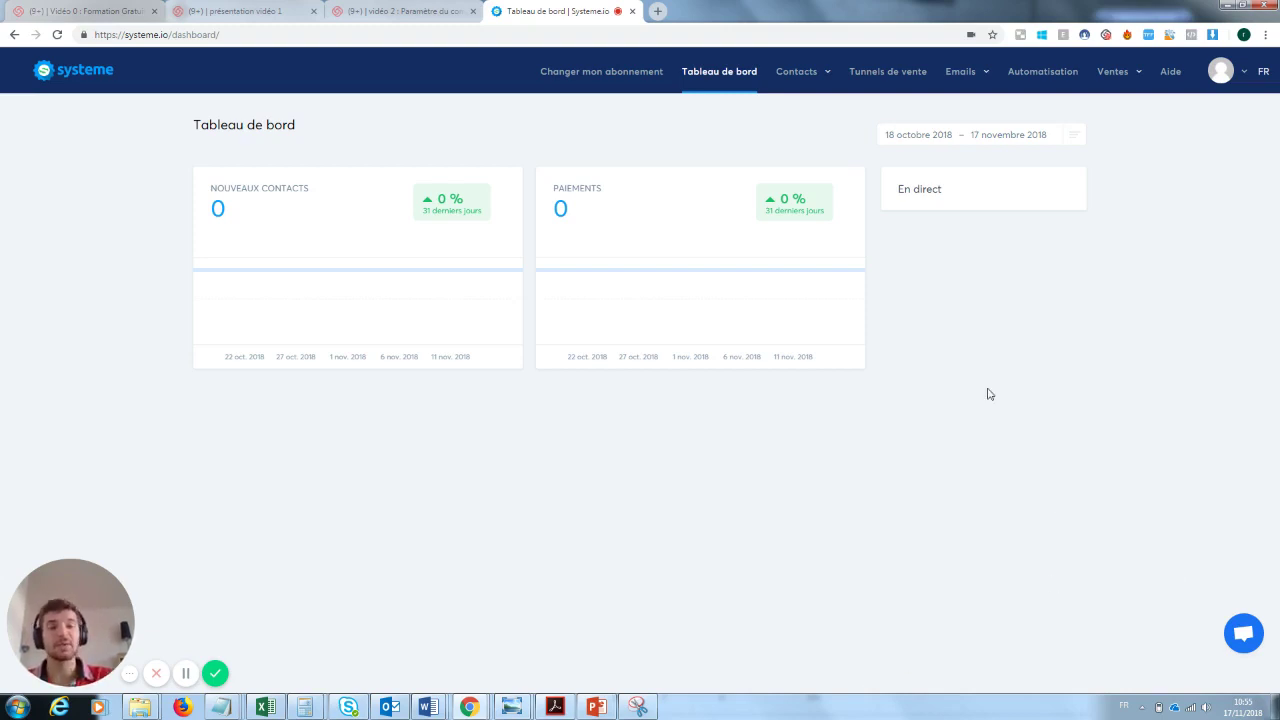
- Open the Tunnels de vente page, which lists 0 sales funnels
left_click(884, 75)
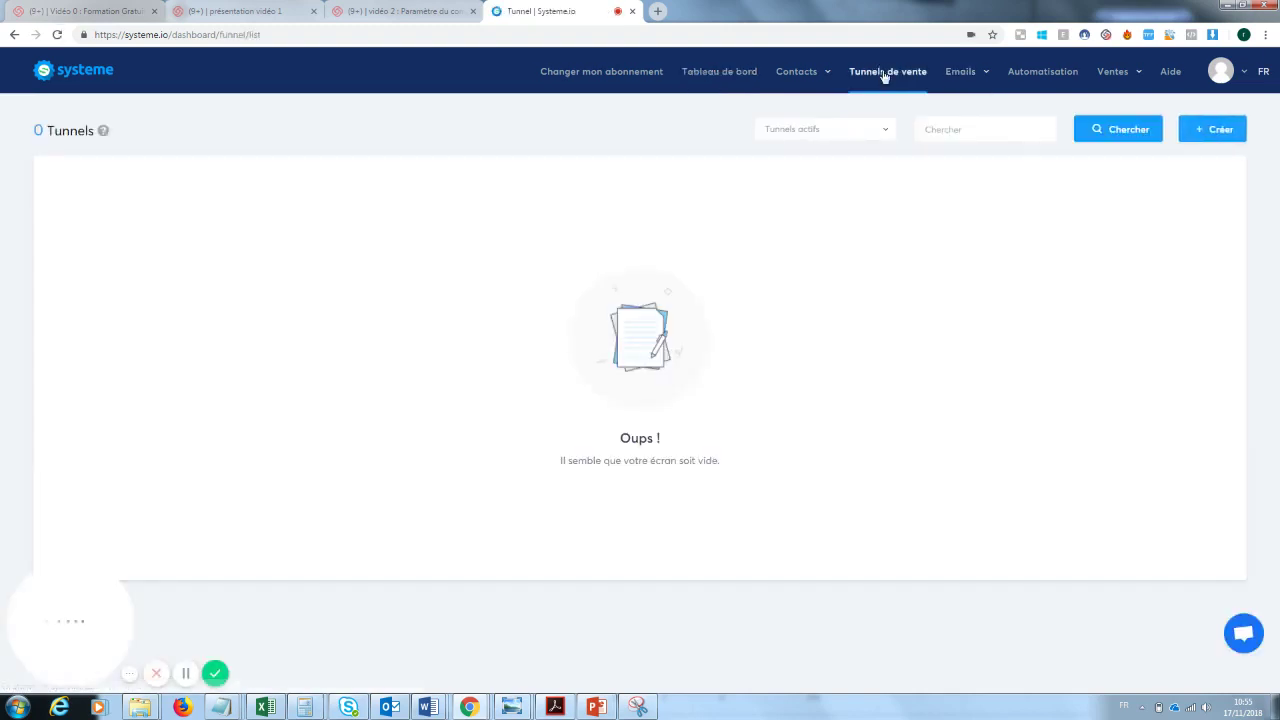
- Create a 'Construisez votre audience' funnel named 'Capture mail formation youtube'
left_click(1222, 134)
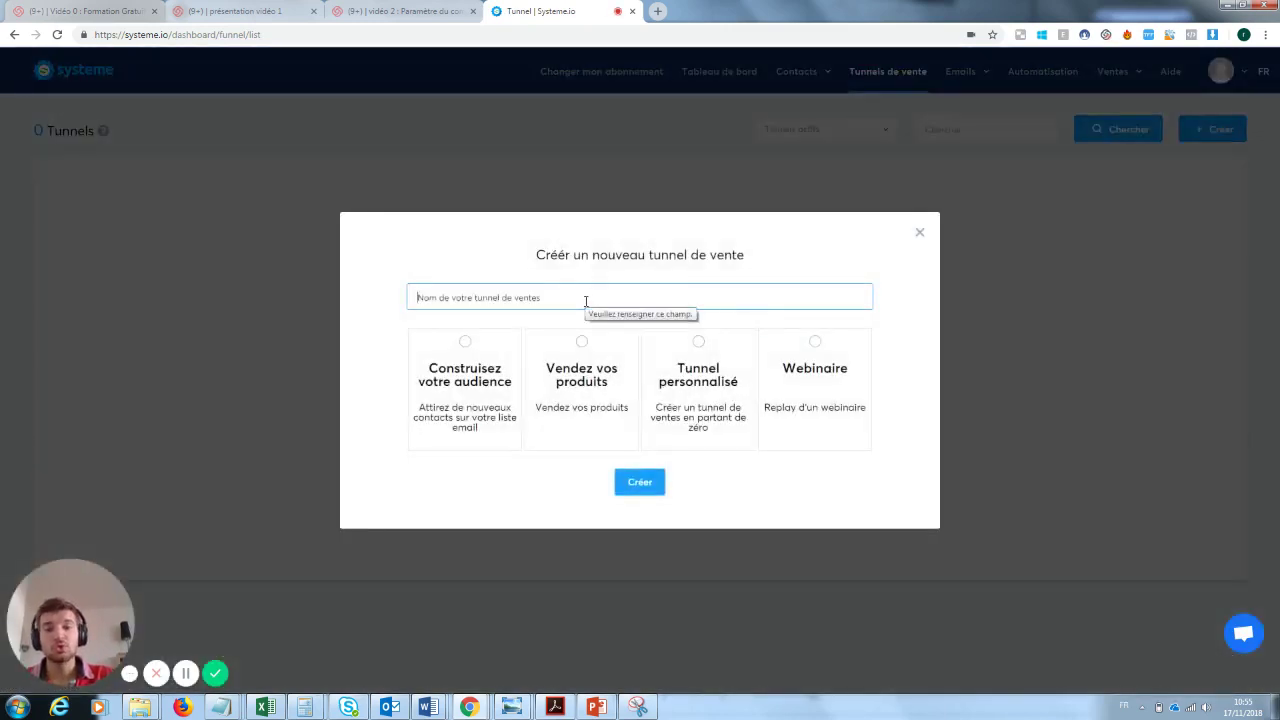
left_click(586, 301)
type("Captu")
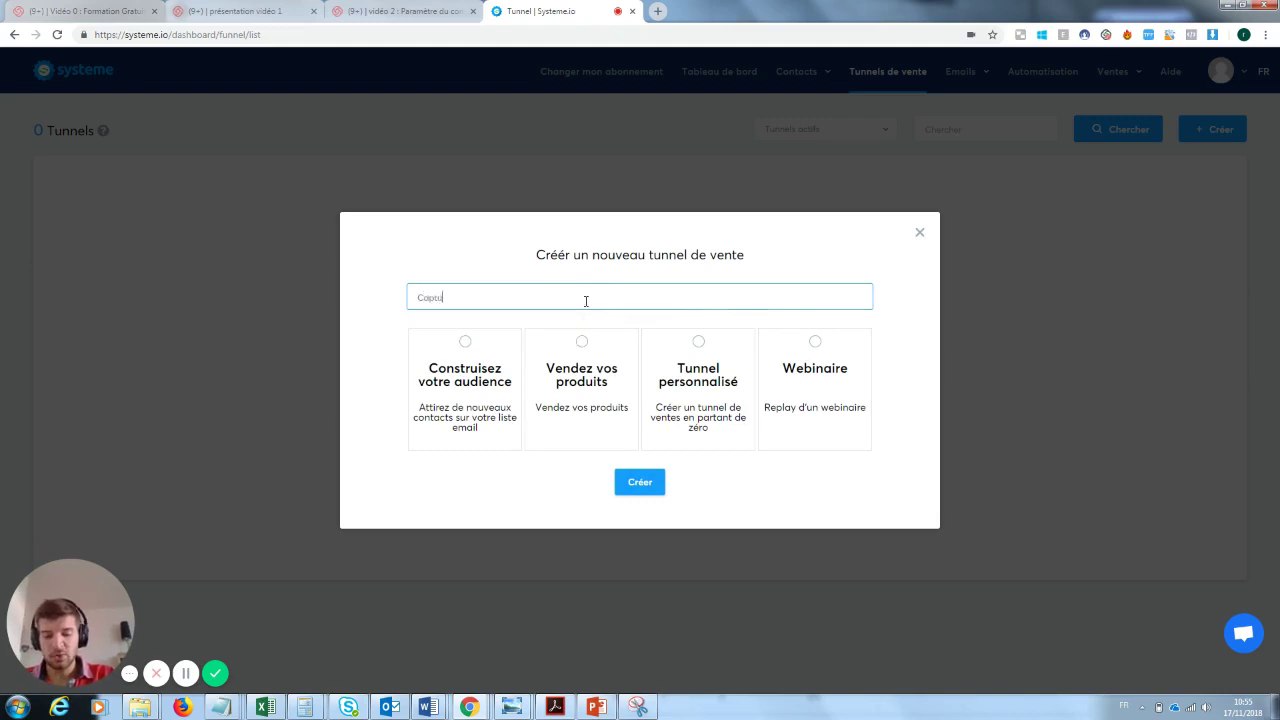
type("re mail formatio")
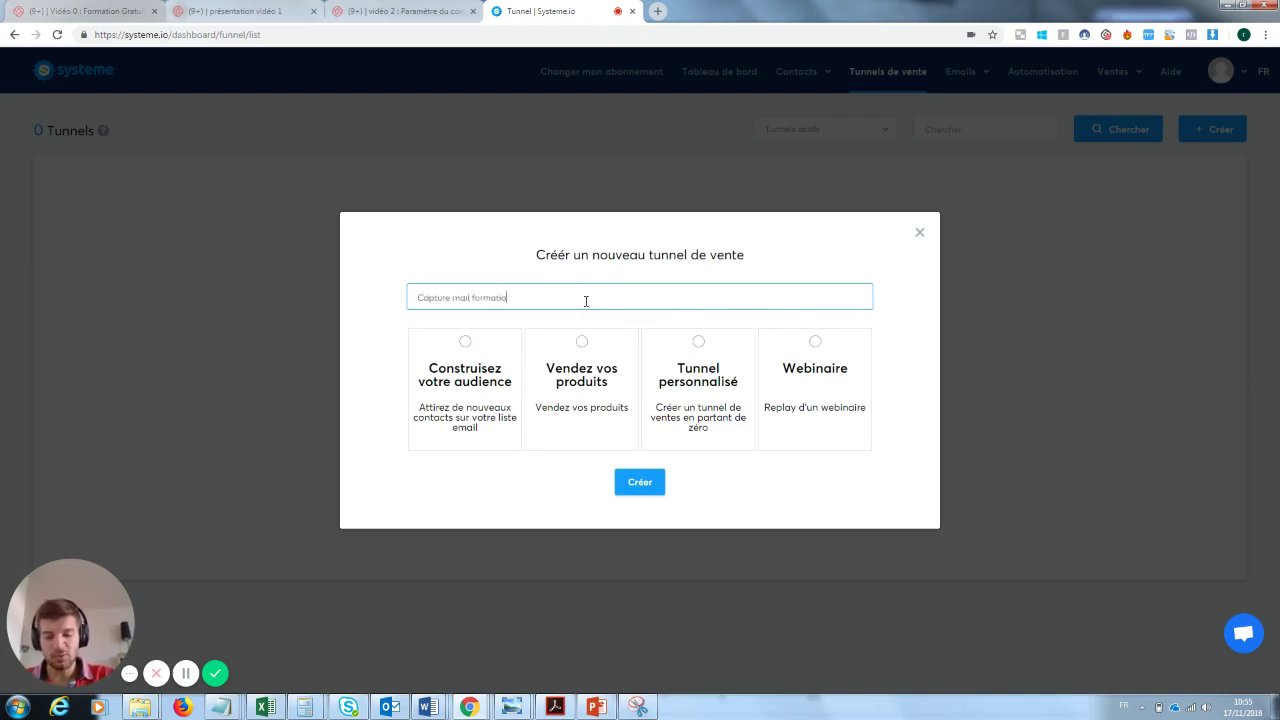
type("n youtube")
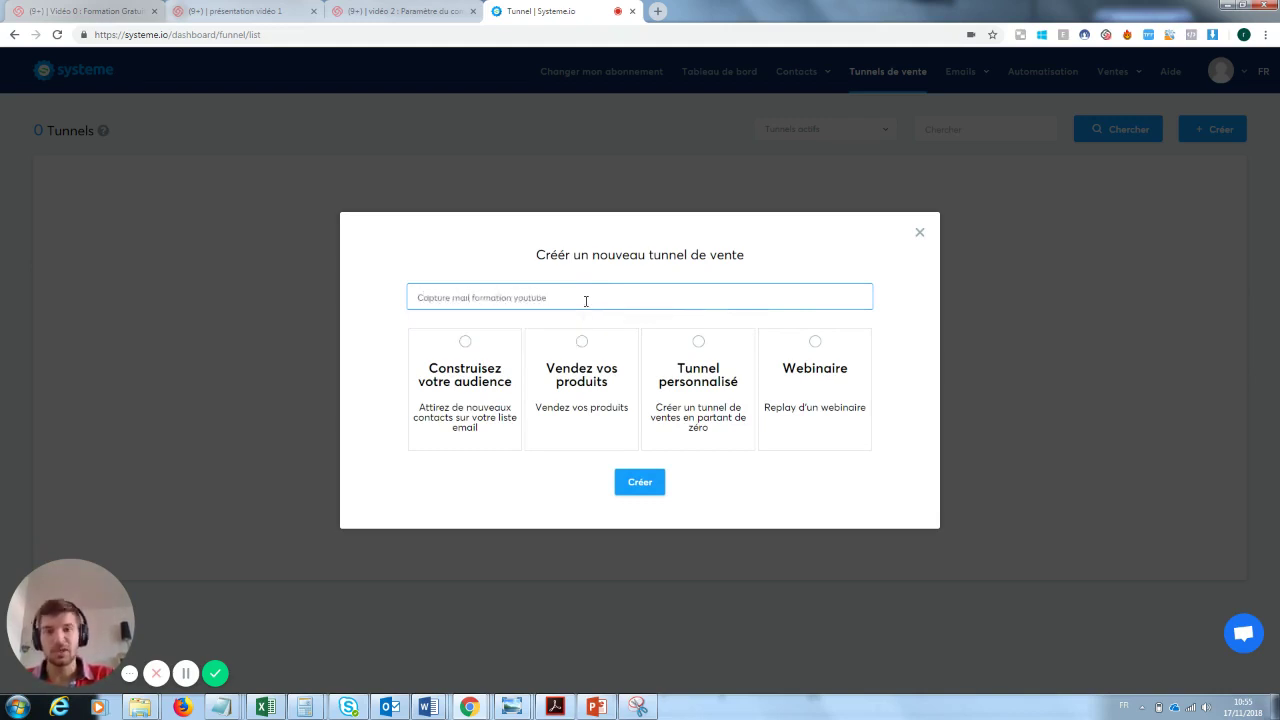
left_click(475, 360)
left_click(641, 484)
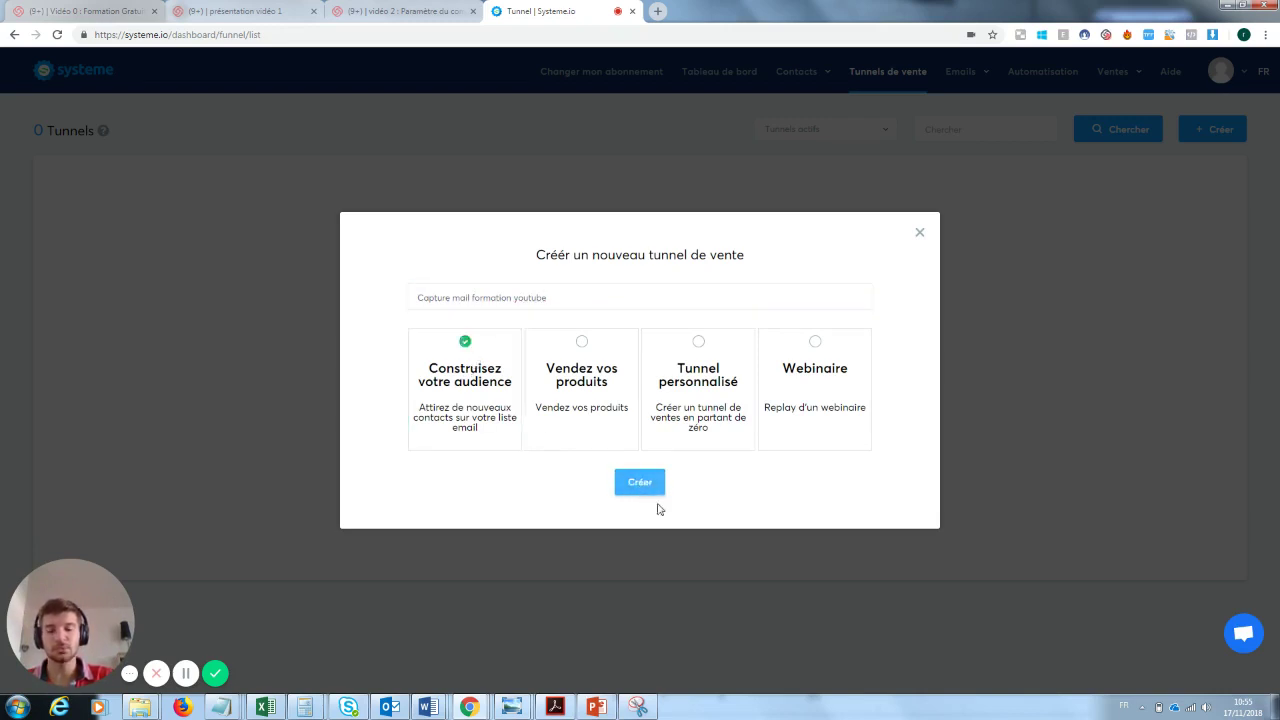
left_click(641, 483)
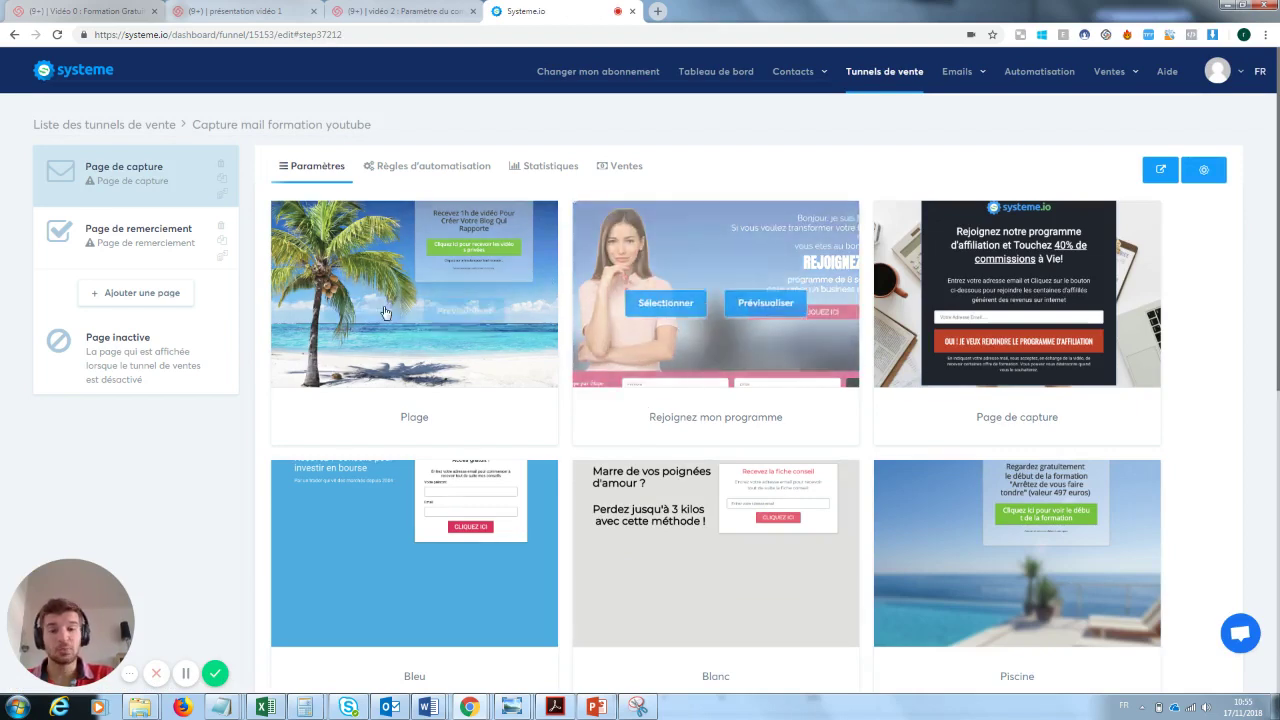
- Choose the 'Page de capture' template for the funnel's capture step
mouse_move(399, 270)
mouse_move(739, 341)
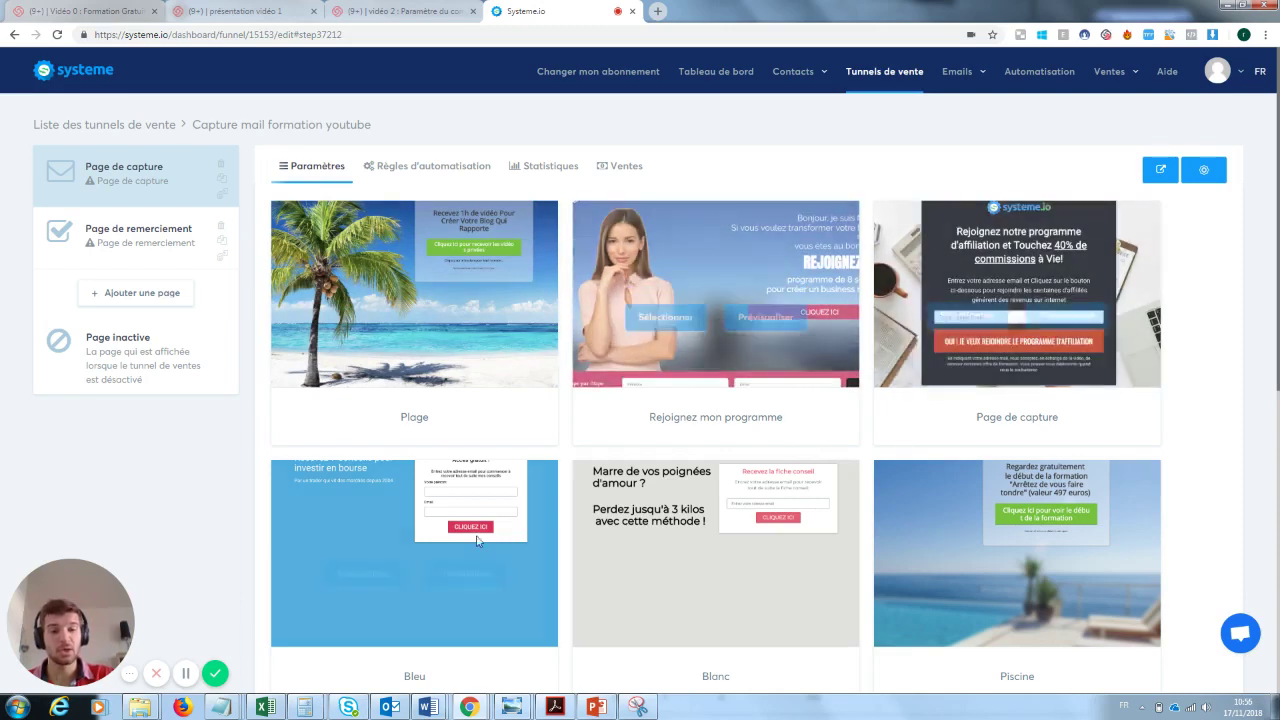
mouse_move(737, 547)
mouse_move(918, 557)
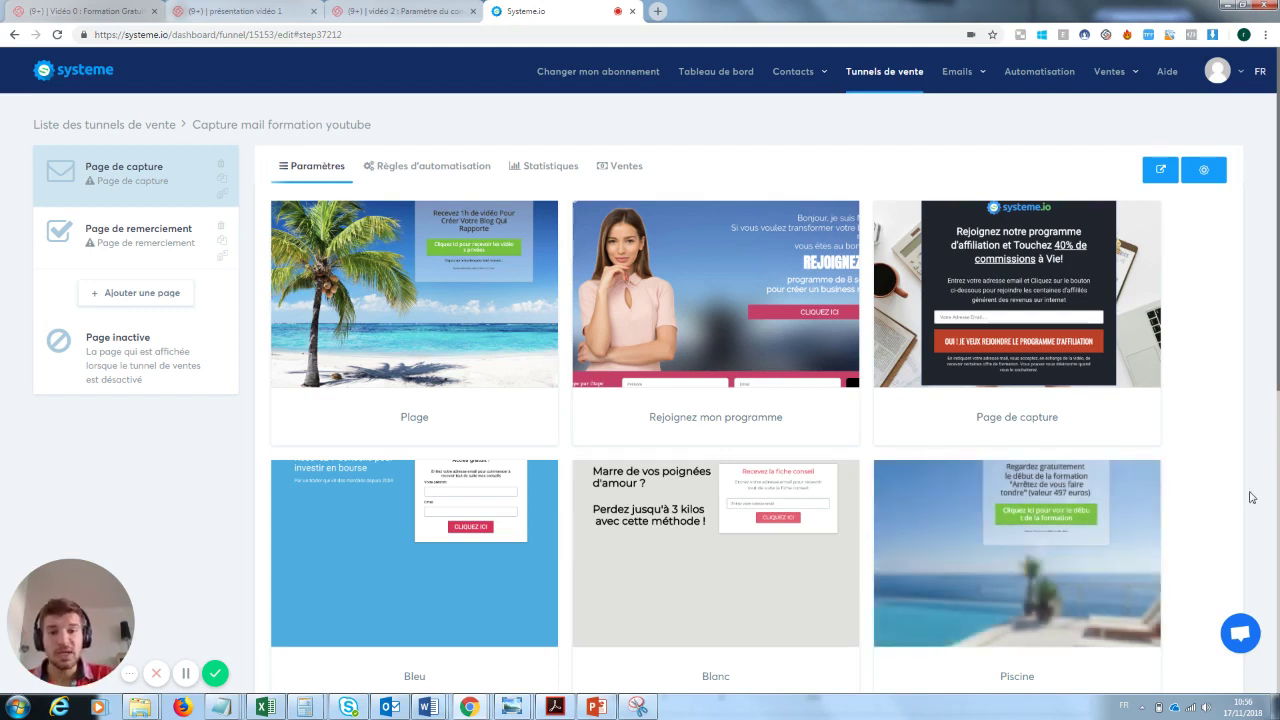
mouse_move(1062, 268)
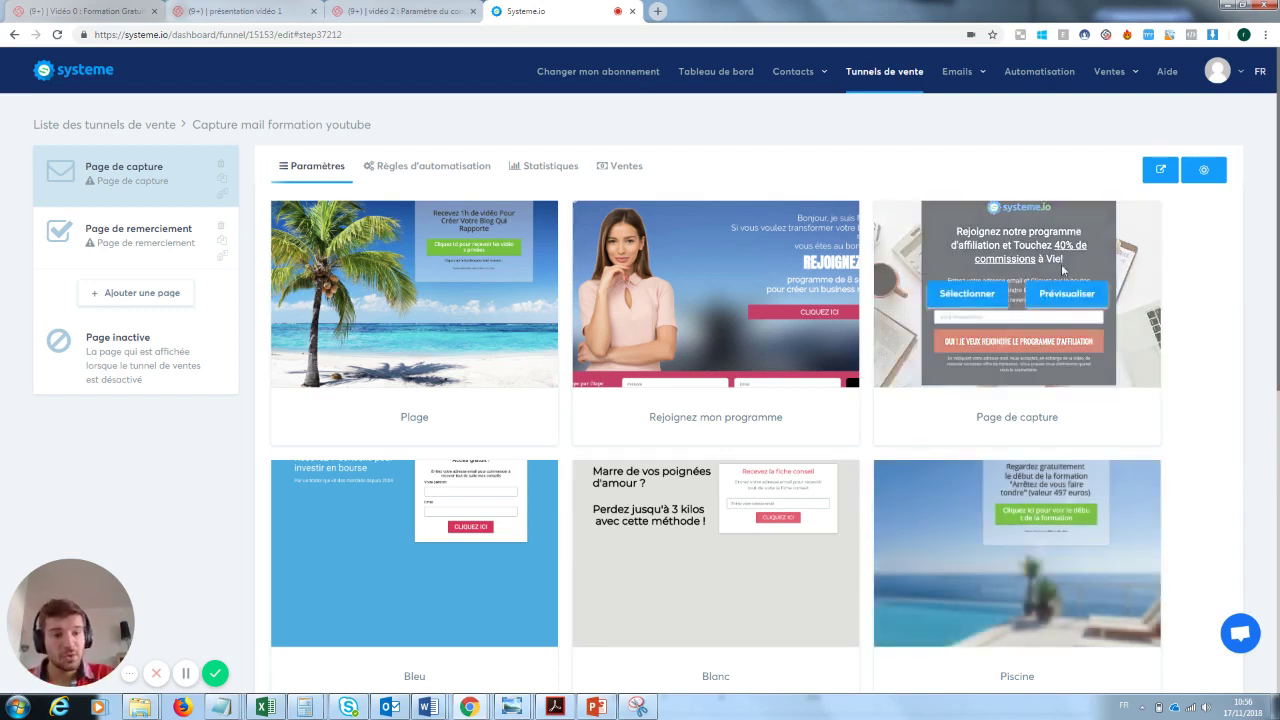
left_click(967, 294)
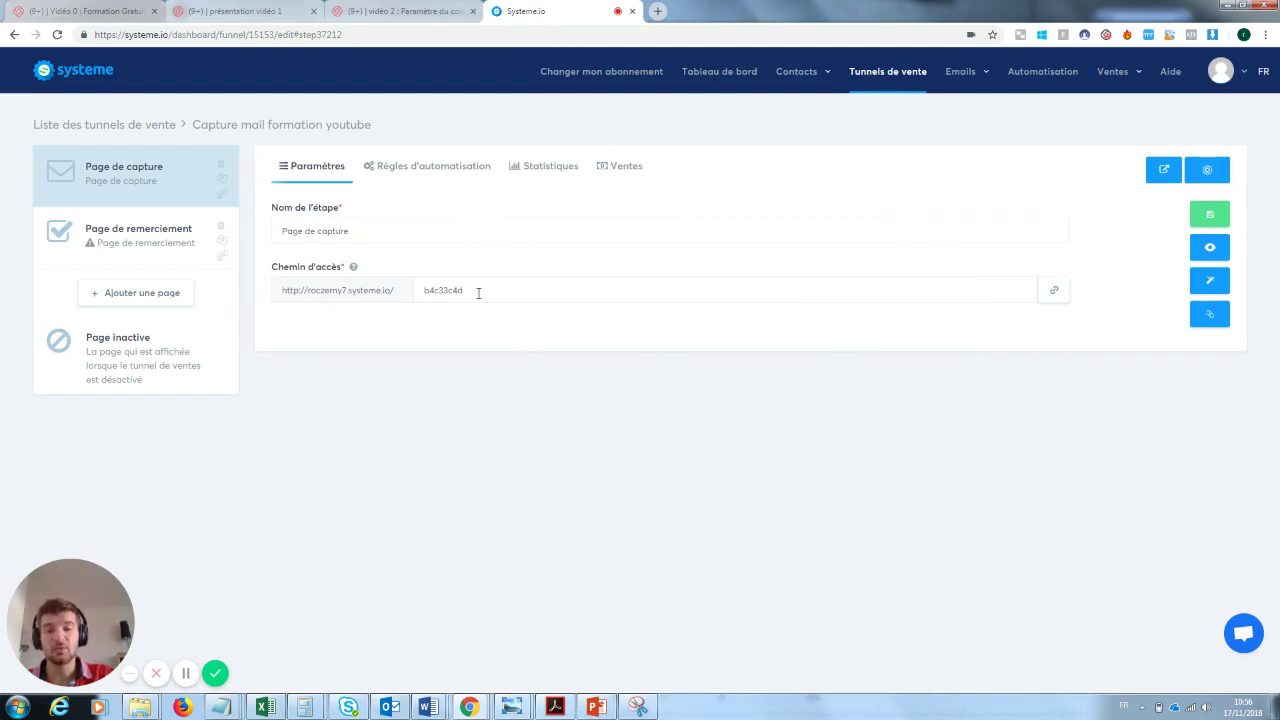
- Save the access path 'pagecaptureformationyoutube' and view the live page in a new tab
left_click_drag(478, 293, 389, 294)
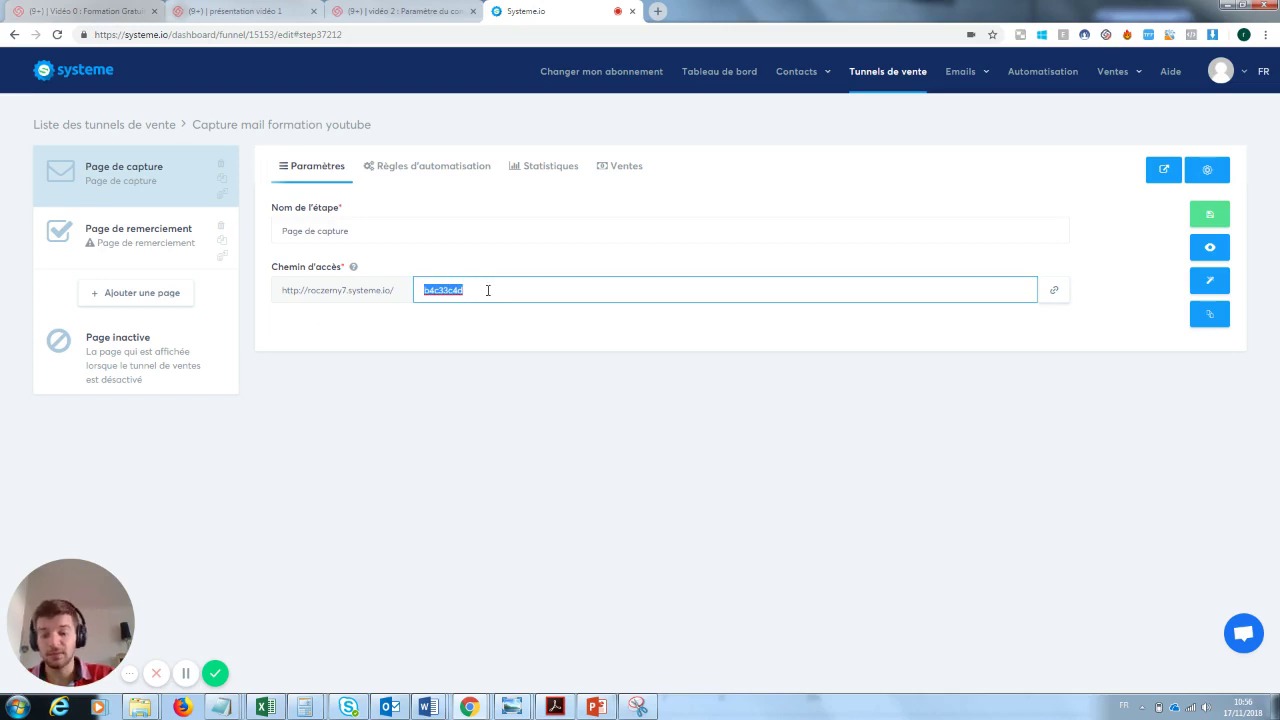
type("pagecapture")
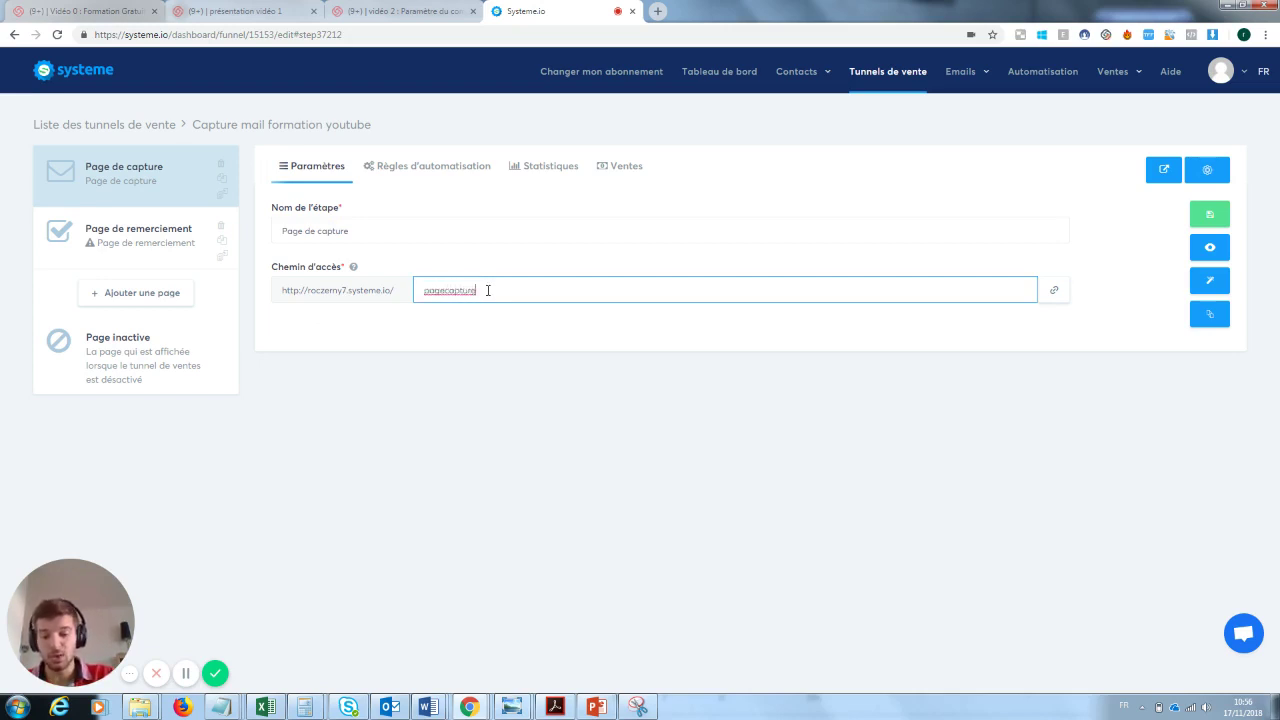
type("formationy")
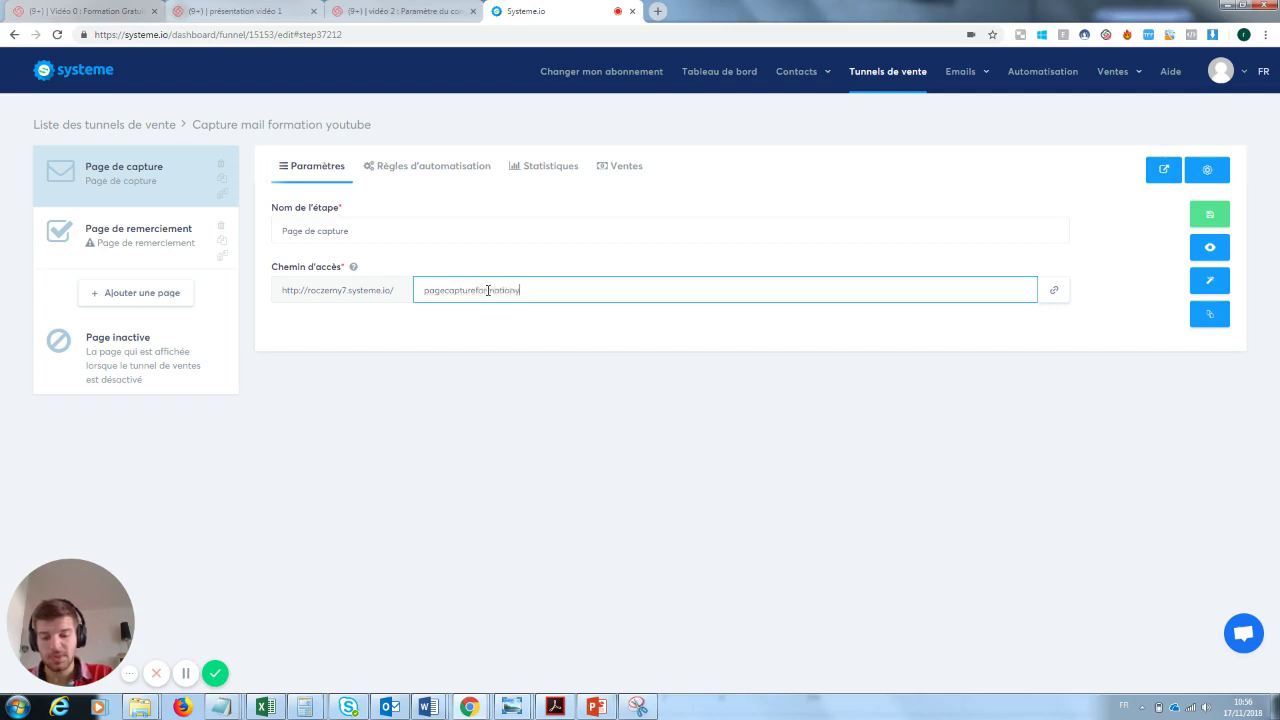
type("outube")
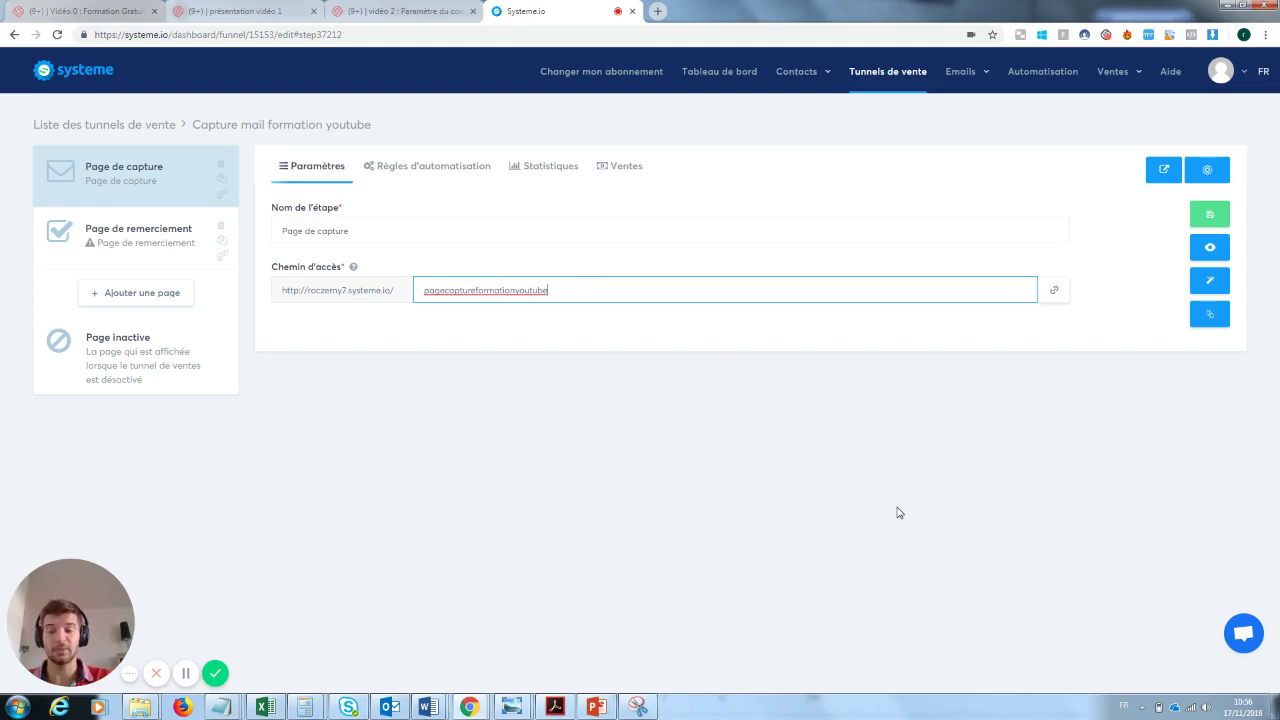
left_click(1213, 215)
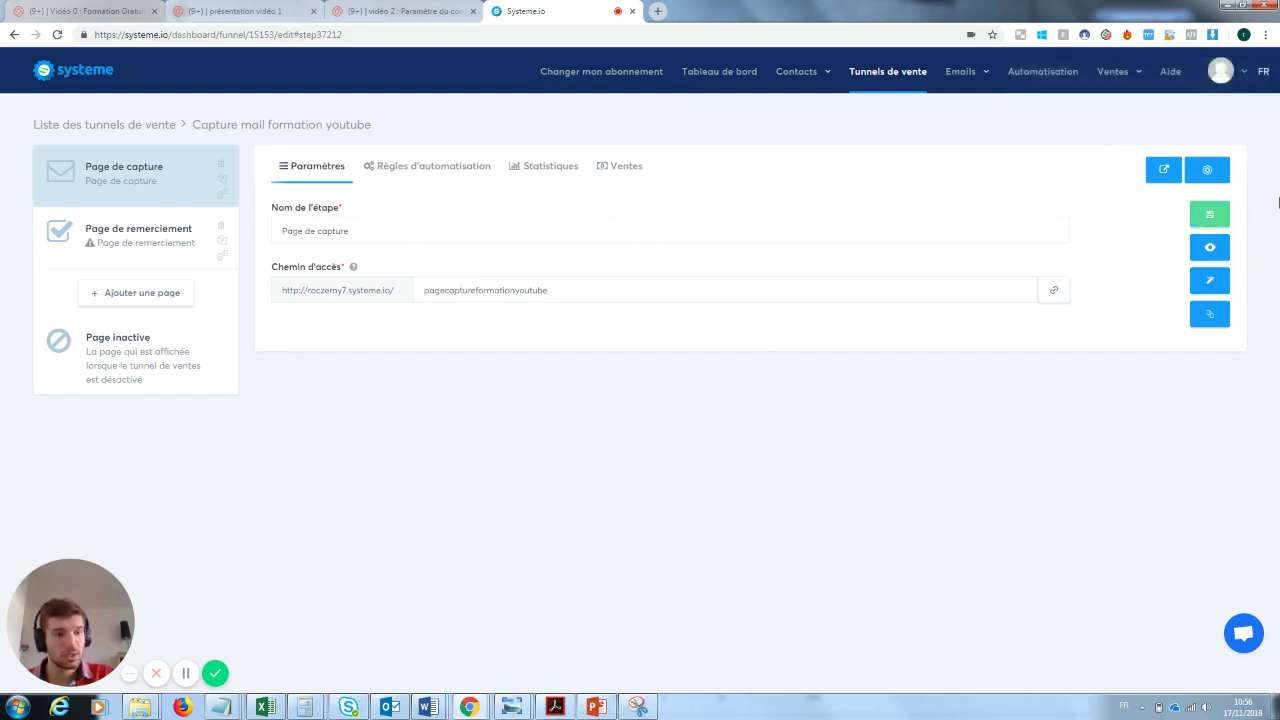
left_click(1210, 249)
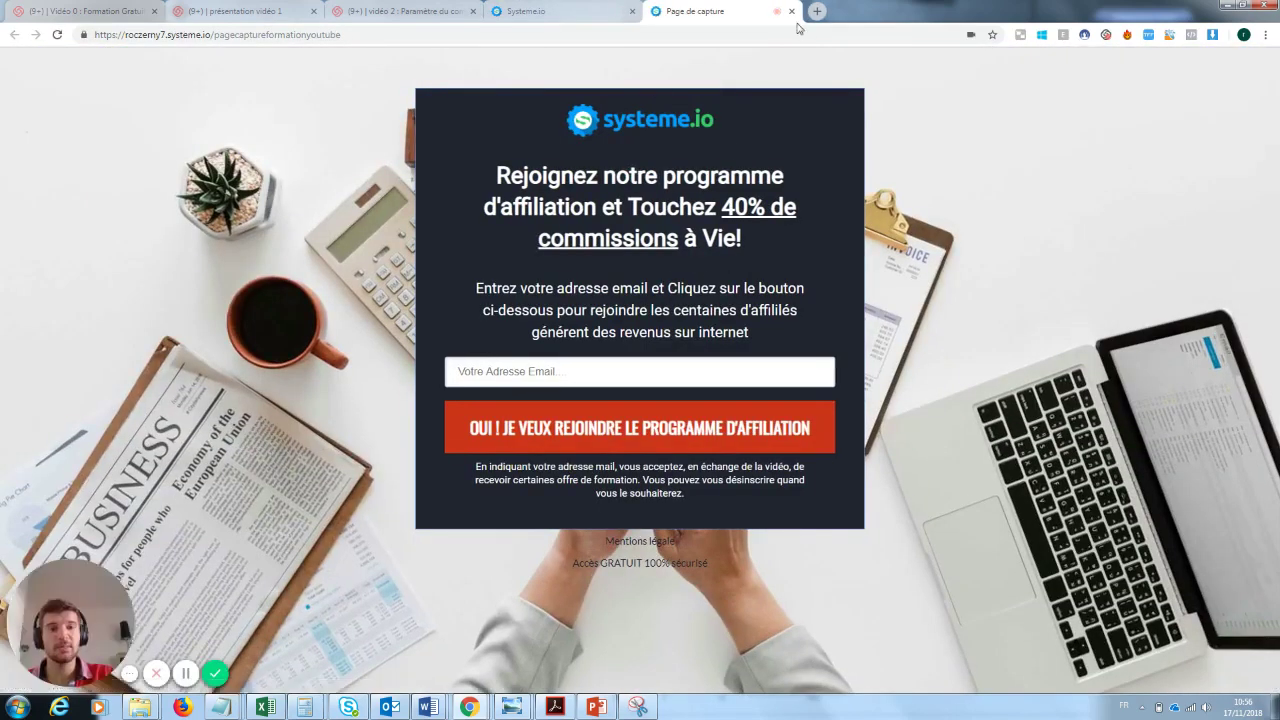
- Close the live preview tab and open the capture page in the page editor
left_click(791, 11)
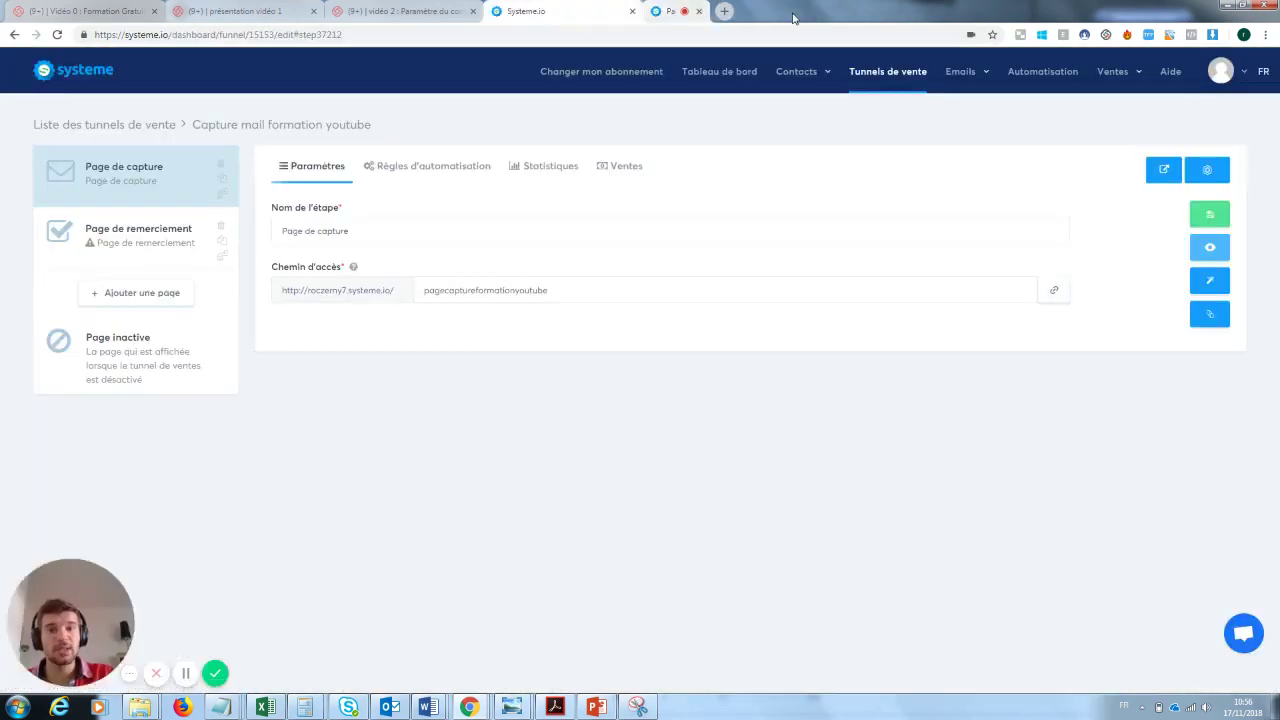
left_click(1215, 284)
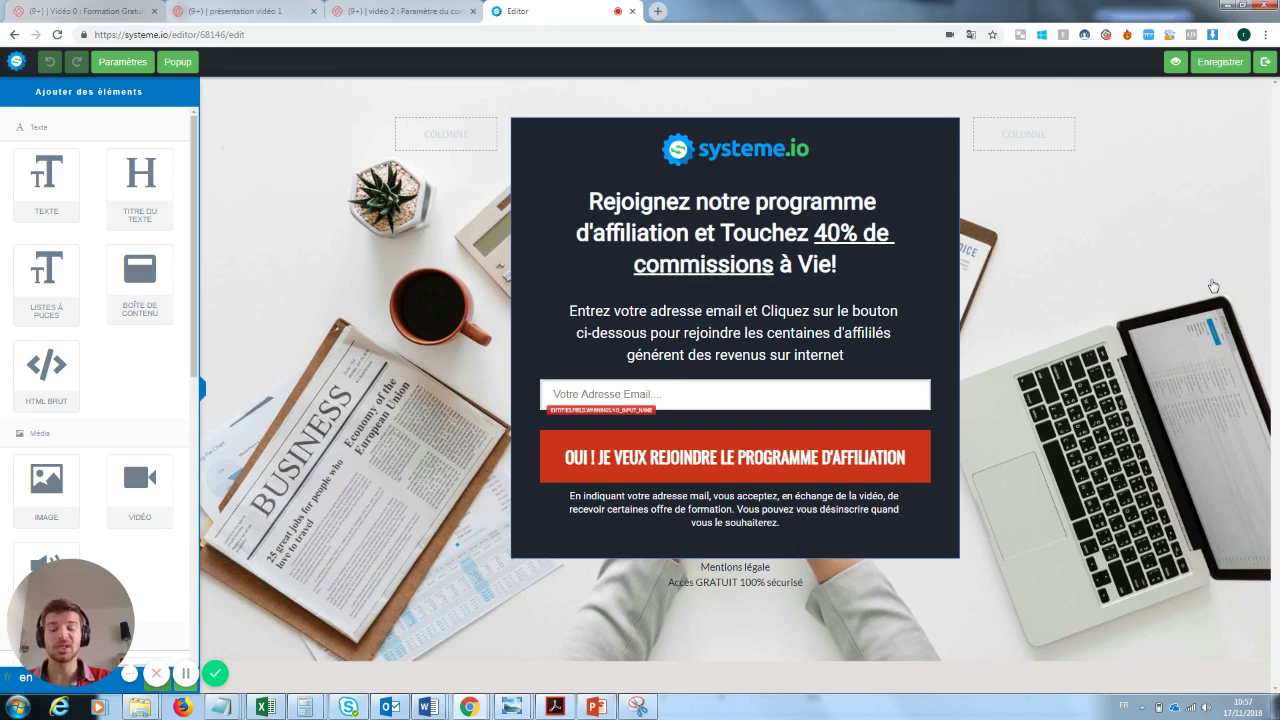
left_click(760, 152)
key("Escape")
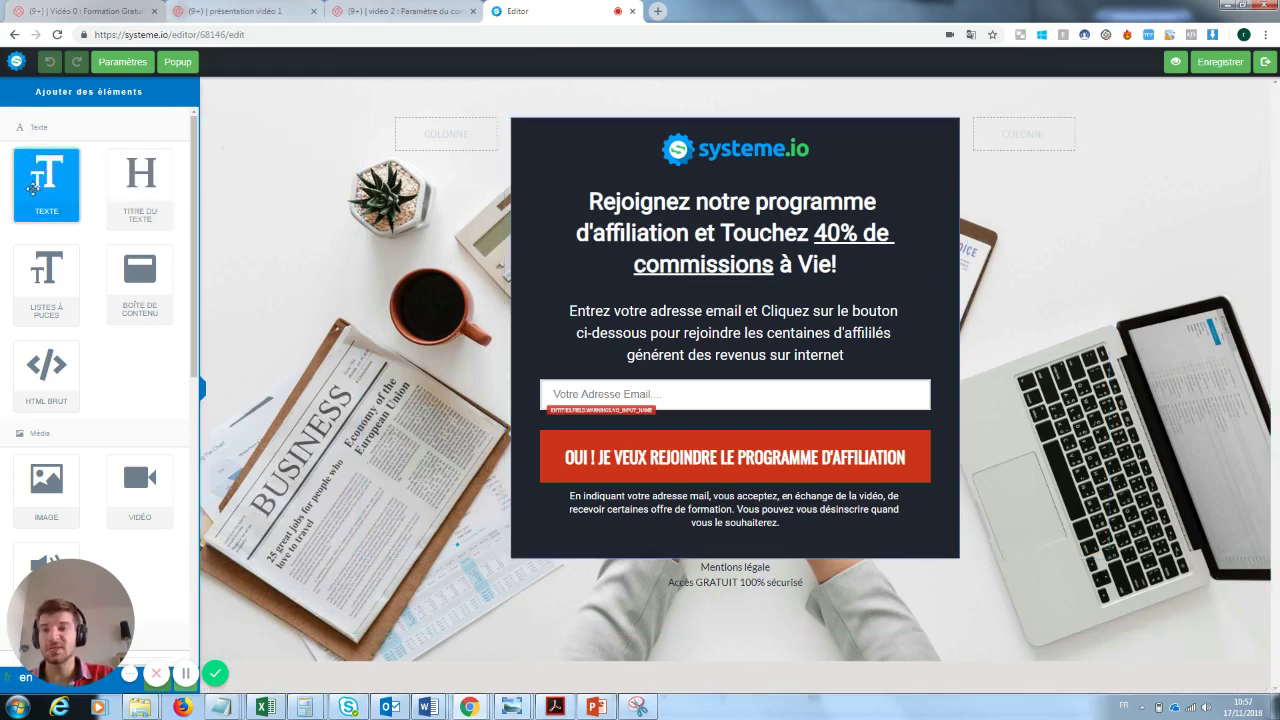
left_click_drag(36, 175, 676, 614)
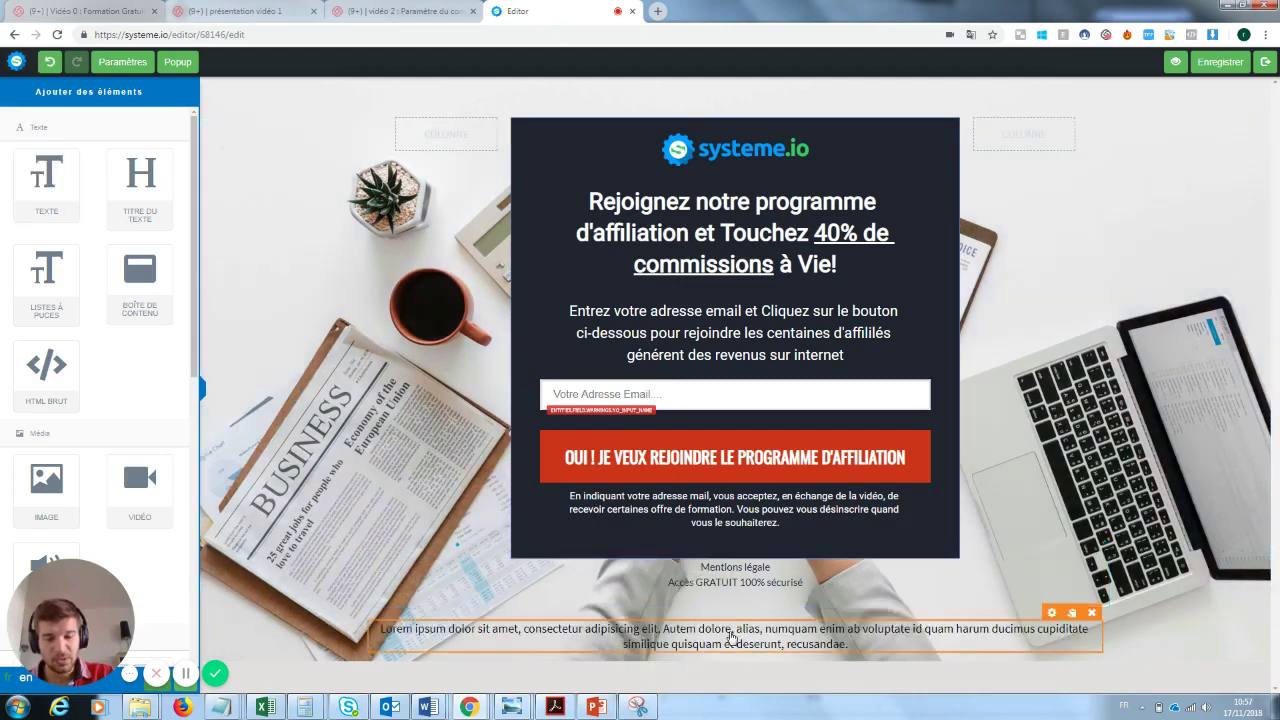
left_click(730, 637)
left_click_drag(862, 662, 390, 628)
type("Loffézeonsklnz")
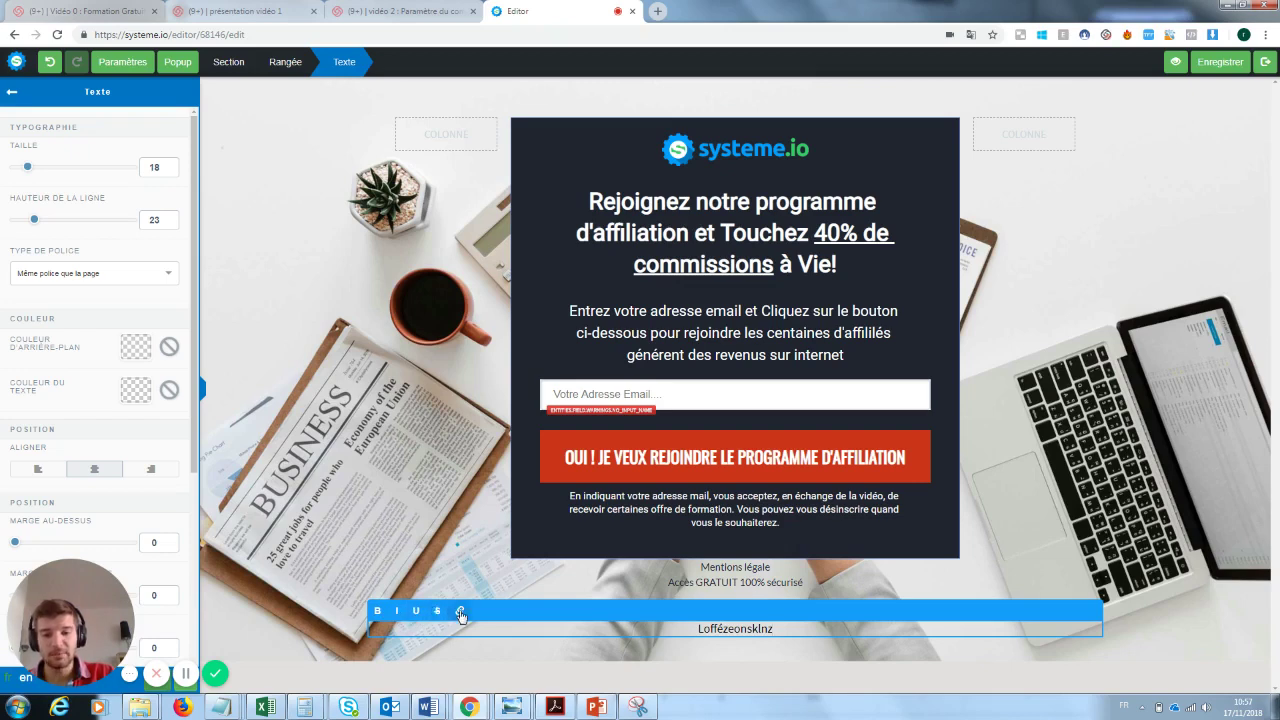
left_click(1124, 510)
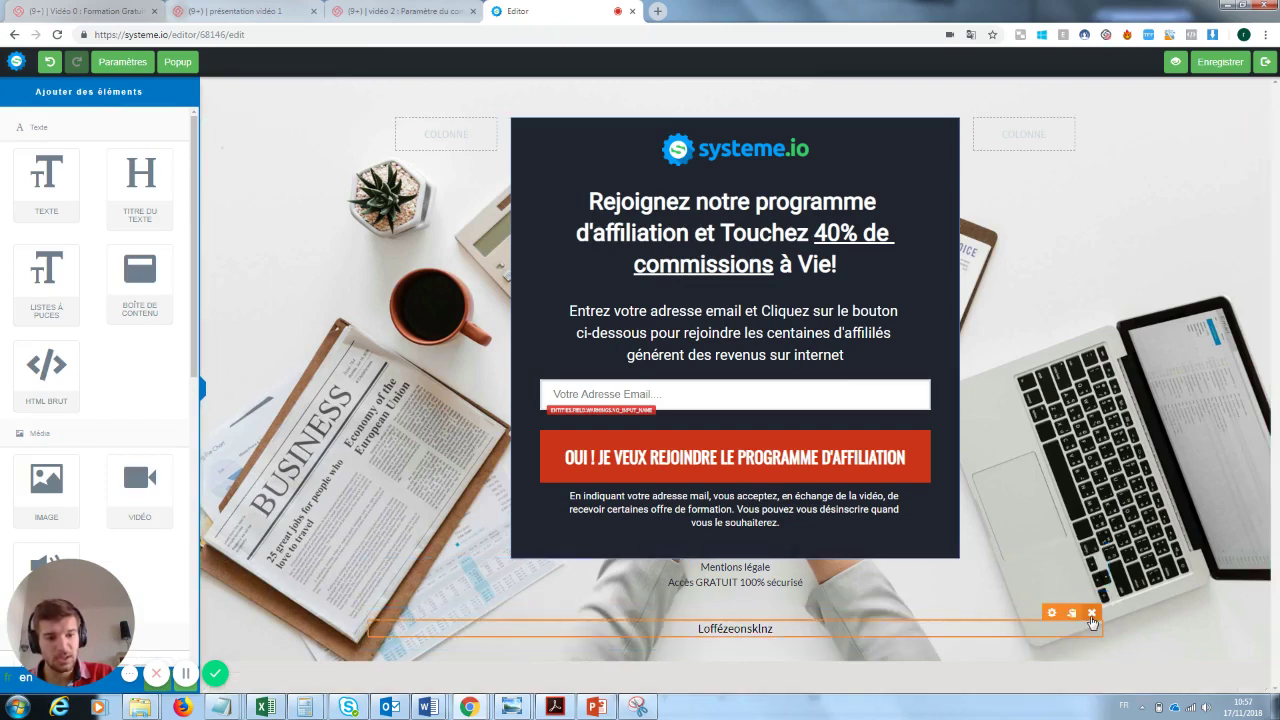
left_click(1092, 613)
left_click(697, 110)
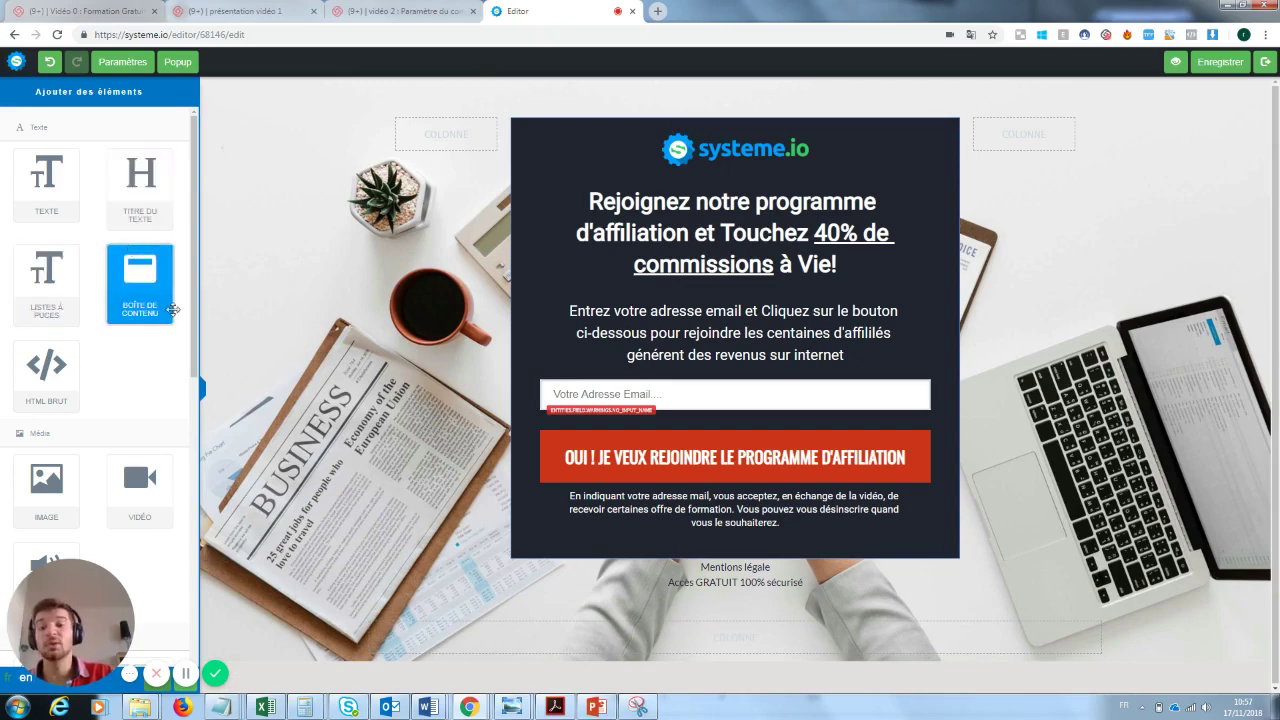
- Add a content box below the capture form, then delete it
left_click_drag(172, 310, 670, 603)
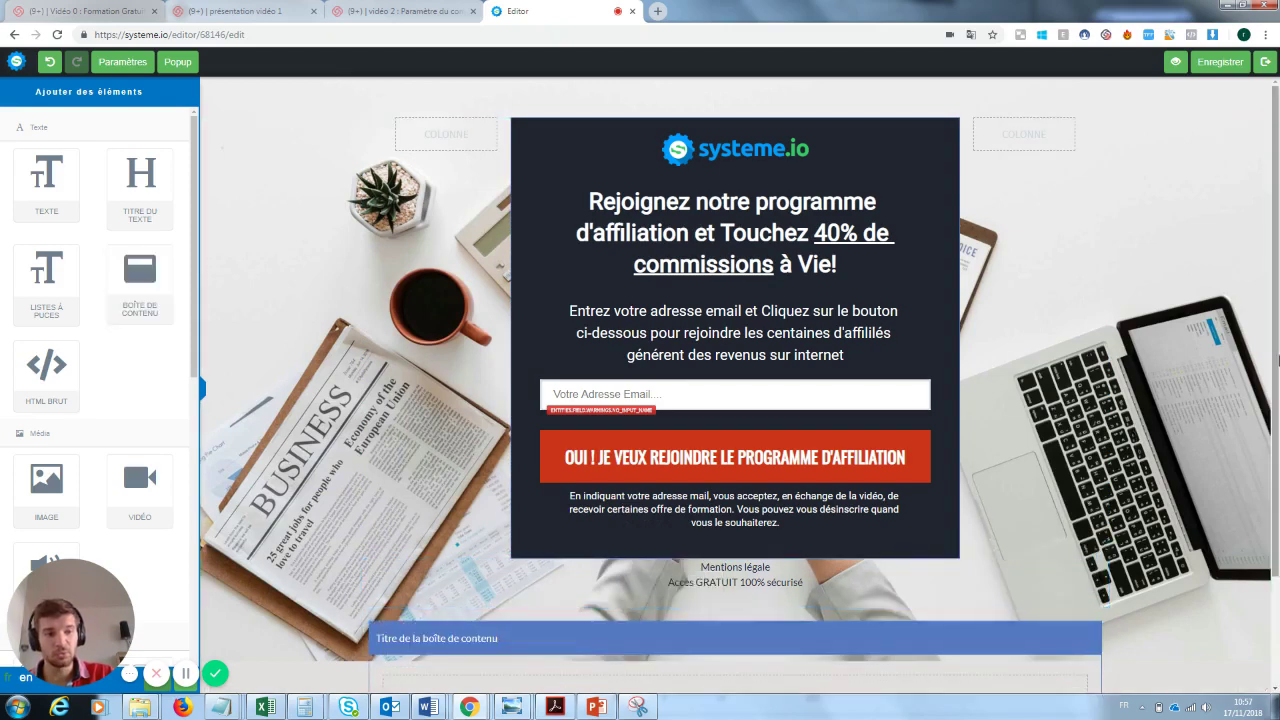
scroll(670, 603, "down", 1)
left_click(1091, 561)
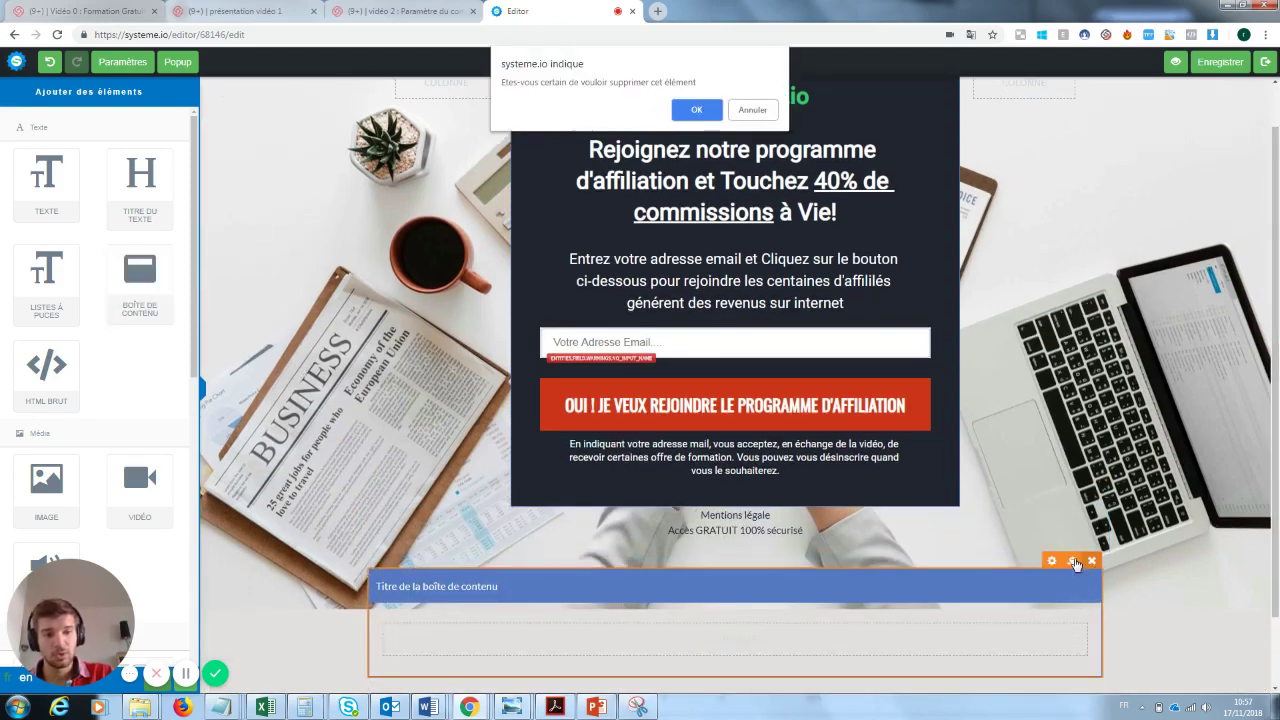
left_click(697, 110)
- Add a video block, check its video source types, then delete it
left_click_drag(83, 588, 355, 468)
left_click_drag(197, 313, 624, 572)
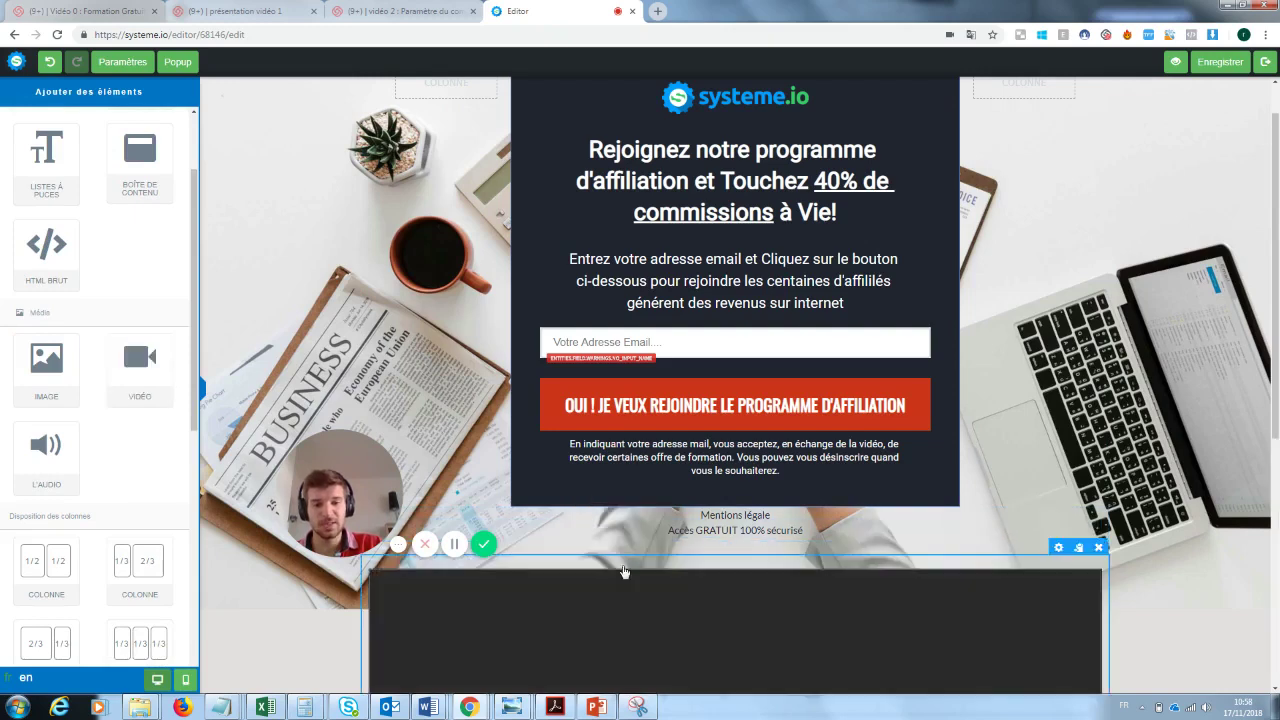
left_click_drag(1277, 362, 1277, 560)
left_click(617, 392)
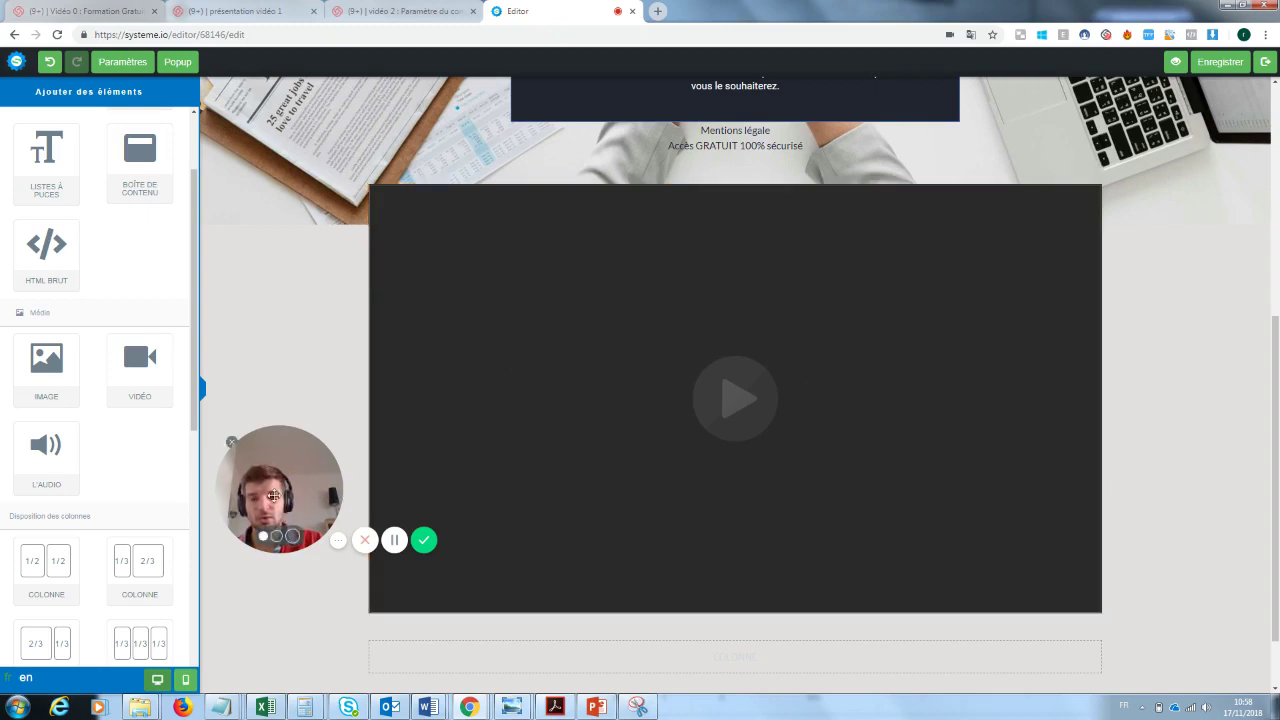
left_click_drag(296, 508, 1114, 640)
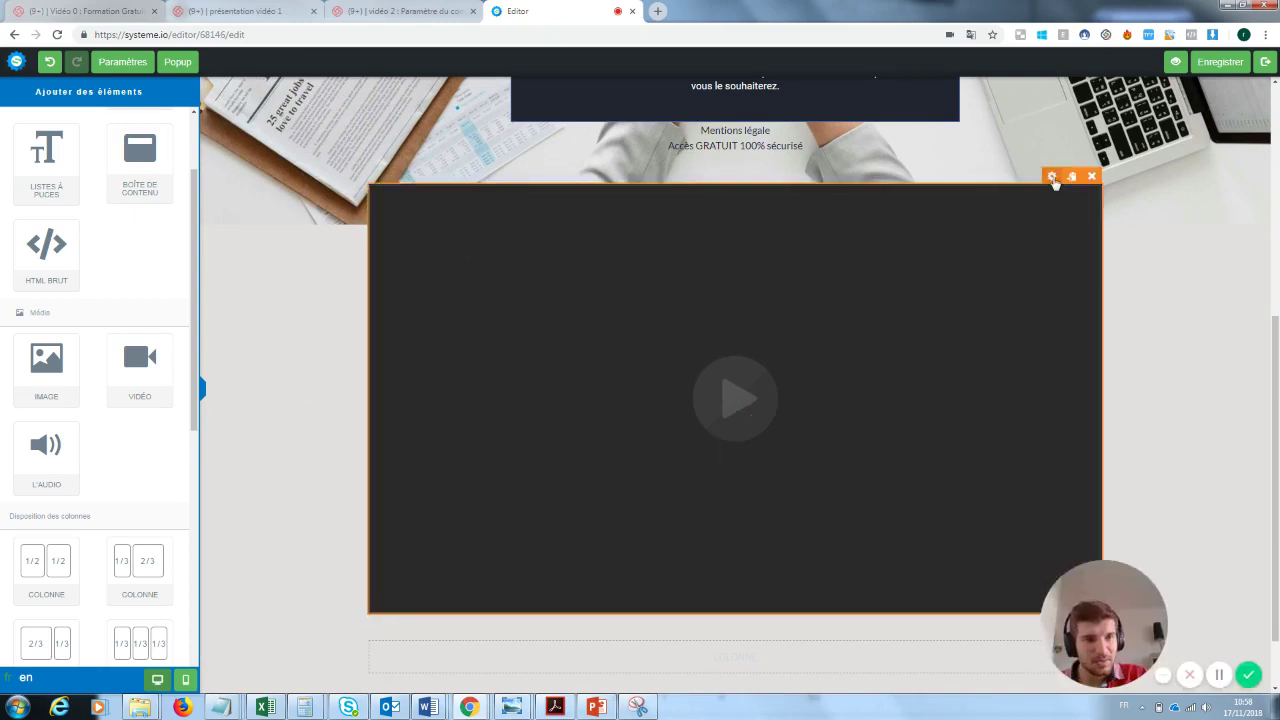
left_click(1052, 177)
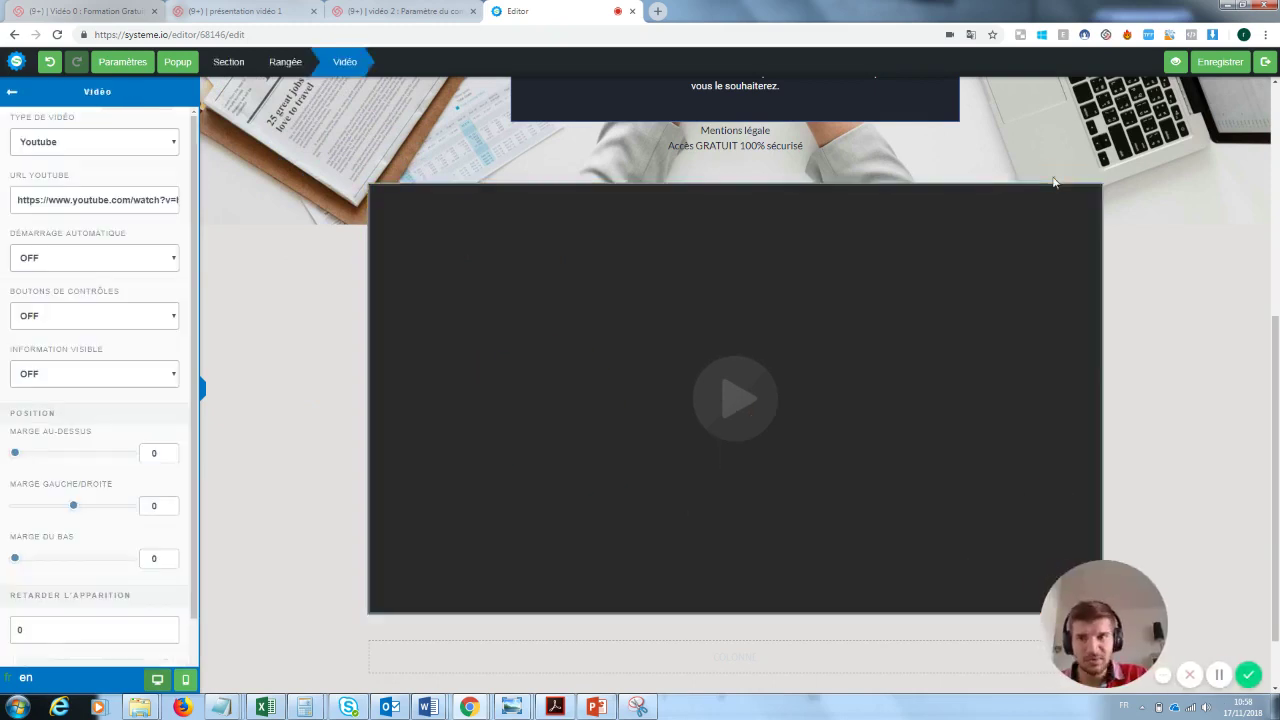
left_click(64, 144)
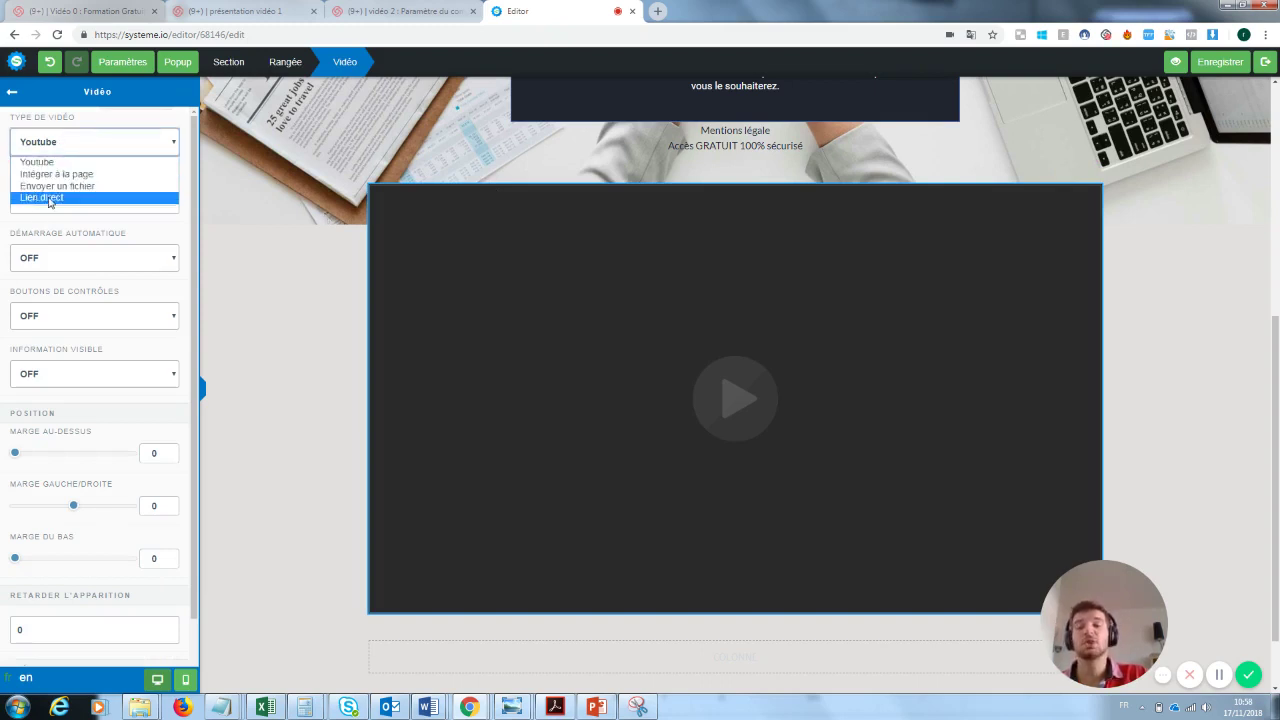
left_click(290, 222)
left_click(280, 223)
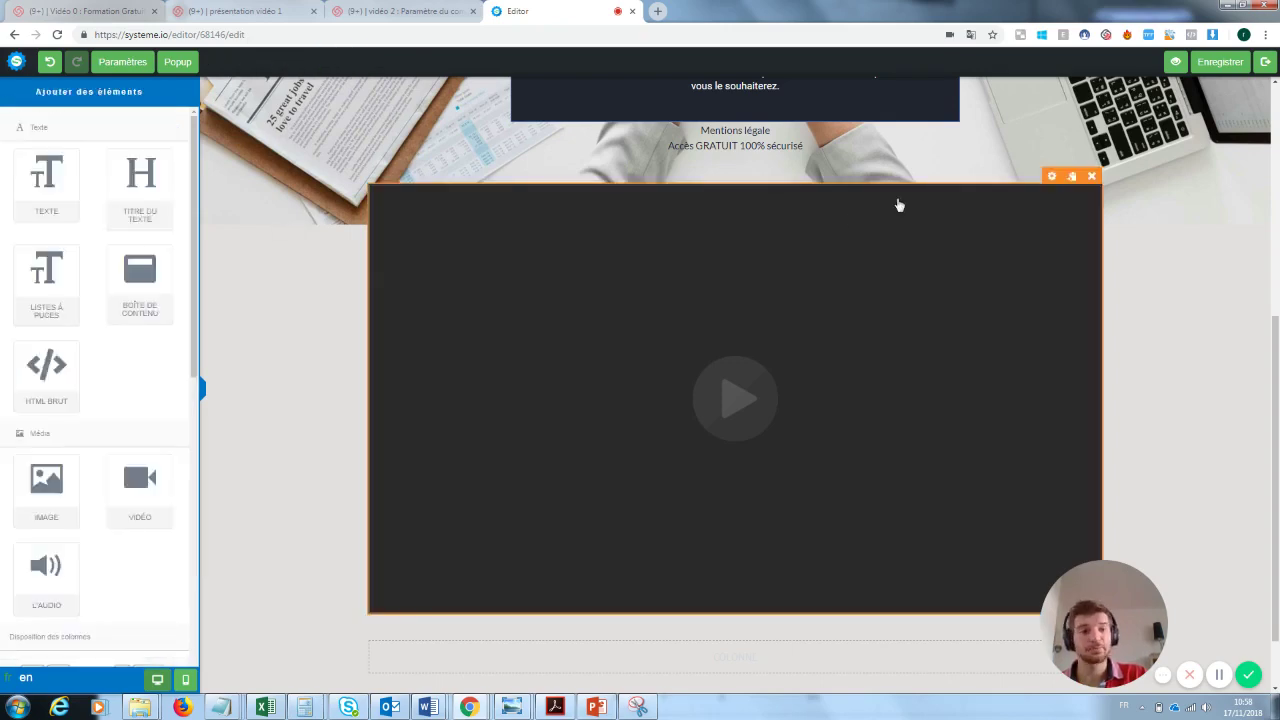
left_click(1093, 177)
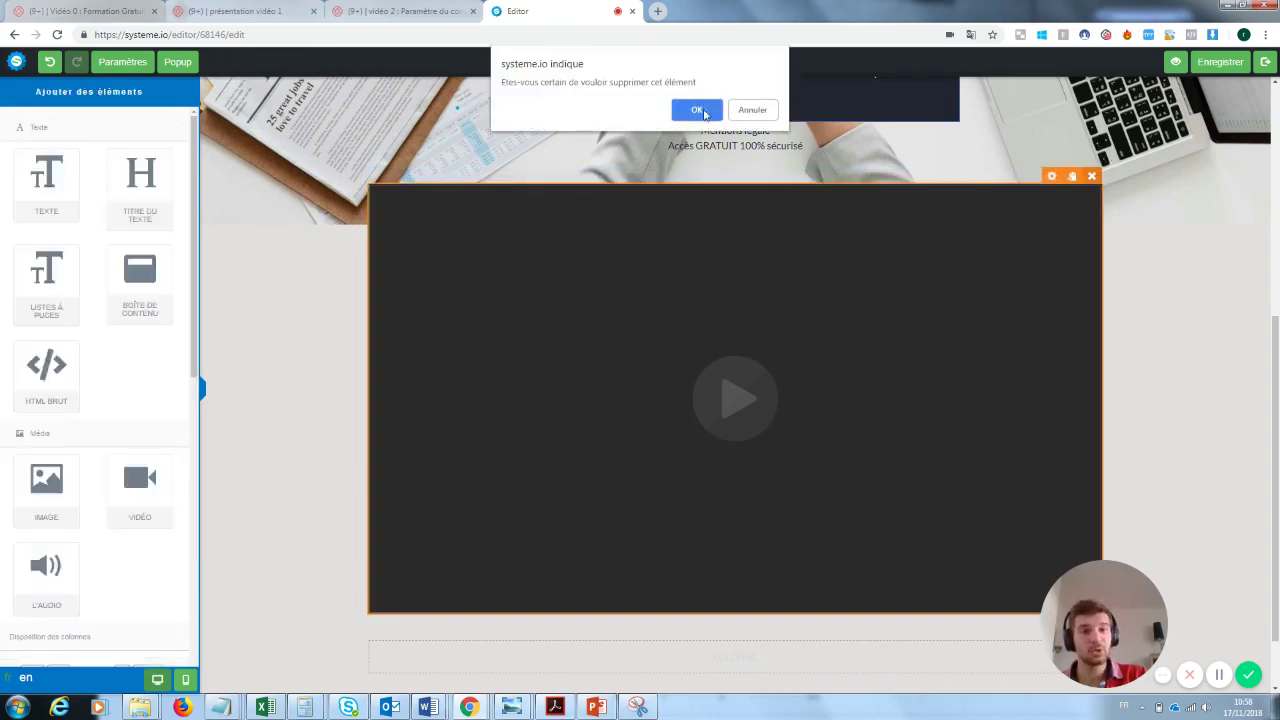
left_click(697, 110)
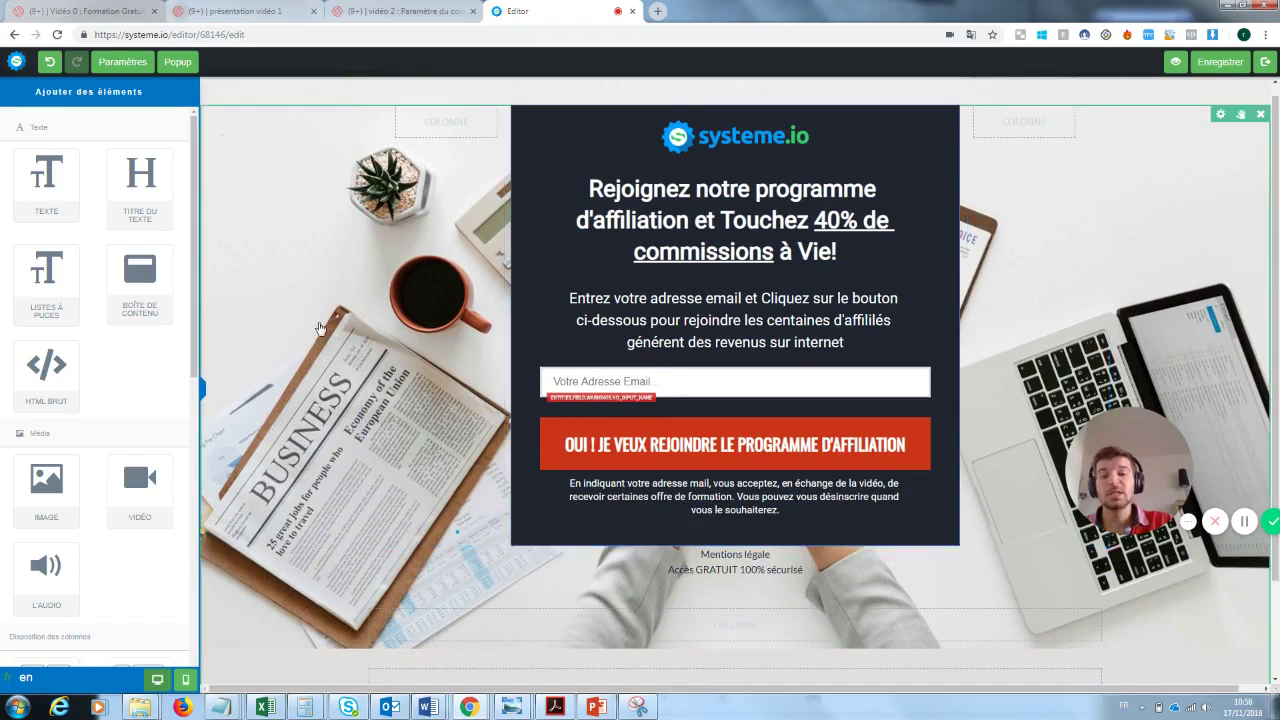
- Delete the systeme.io logo block from the capture page
left_click(279, 262)
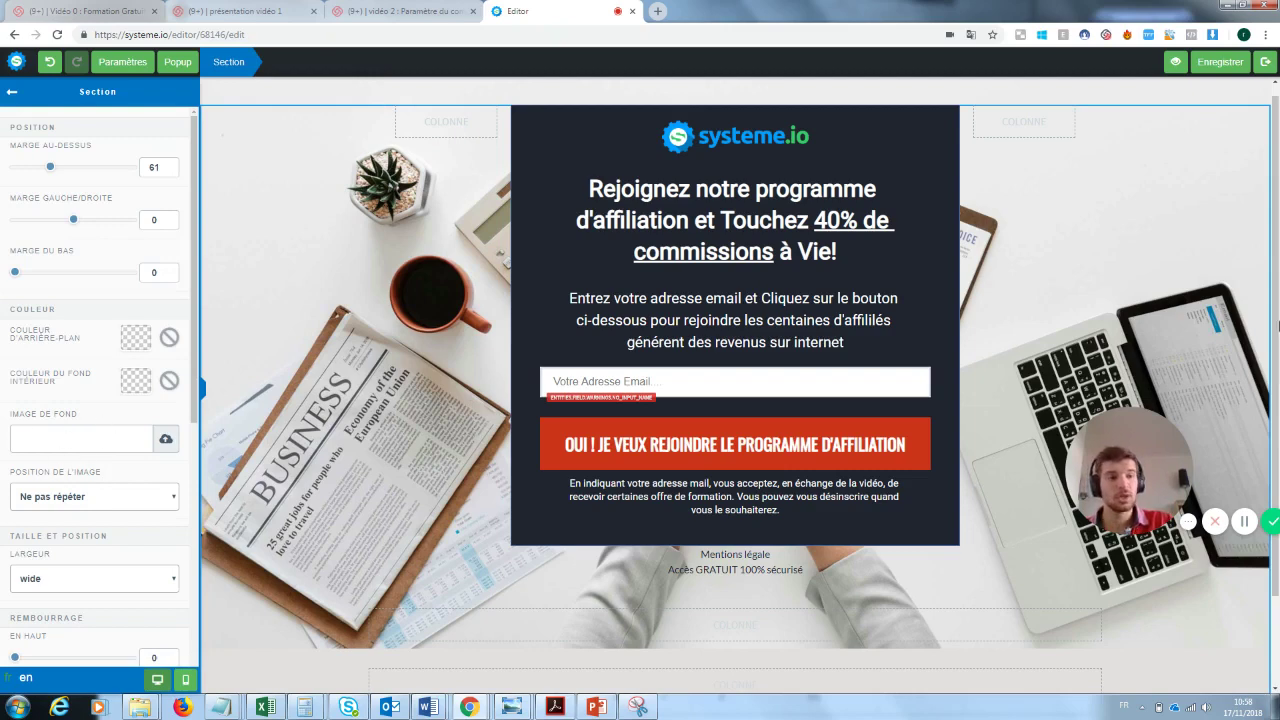
left_click(689, 148)
left_click(920, 130)
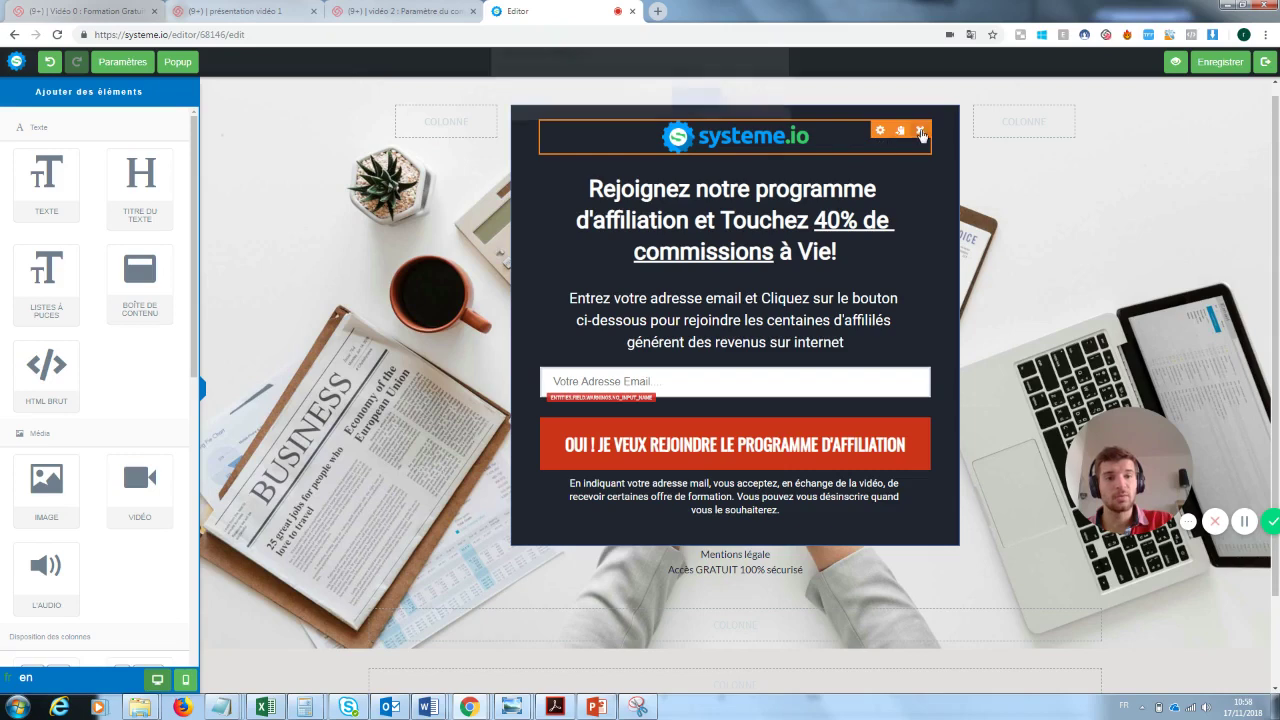
left_click(705, 110)
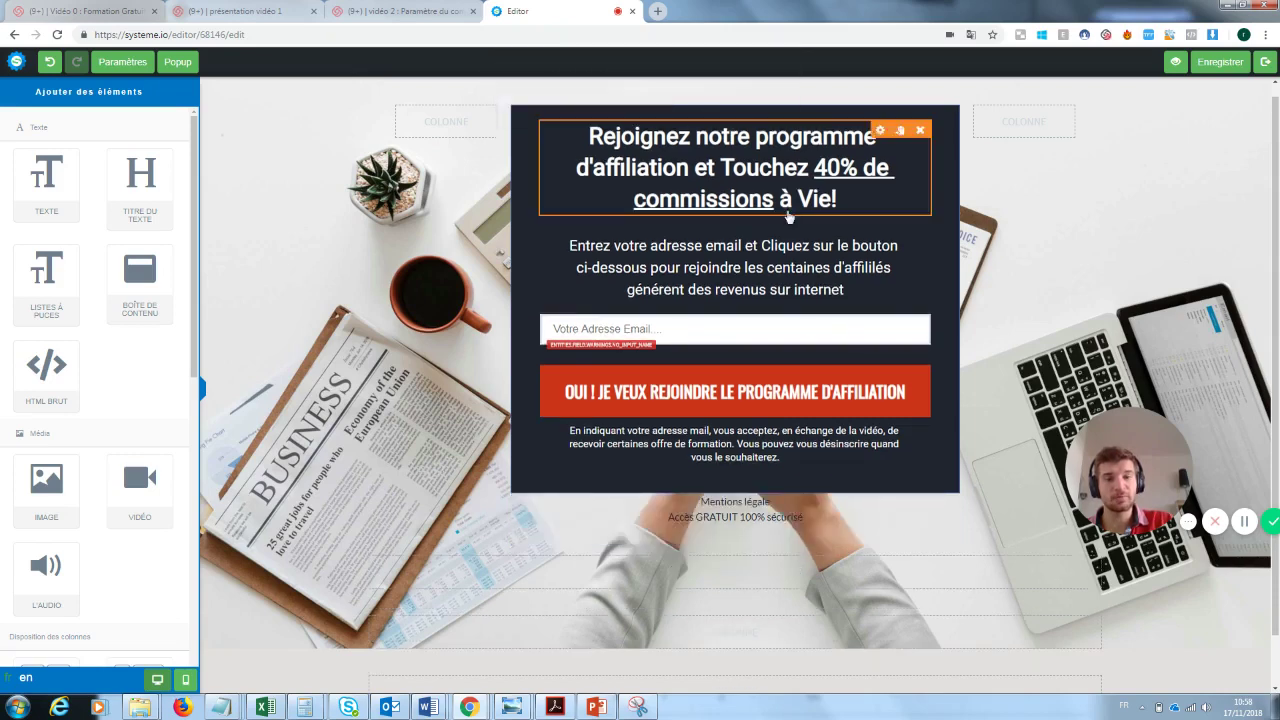
- Change the headline to 'Inscrivez vous pour recevoir la newsletter'
left_click(697, 128)
triple_click(607, 138)
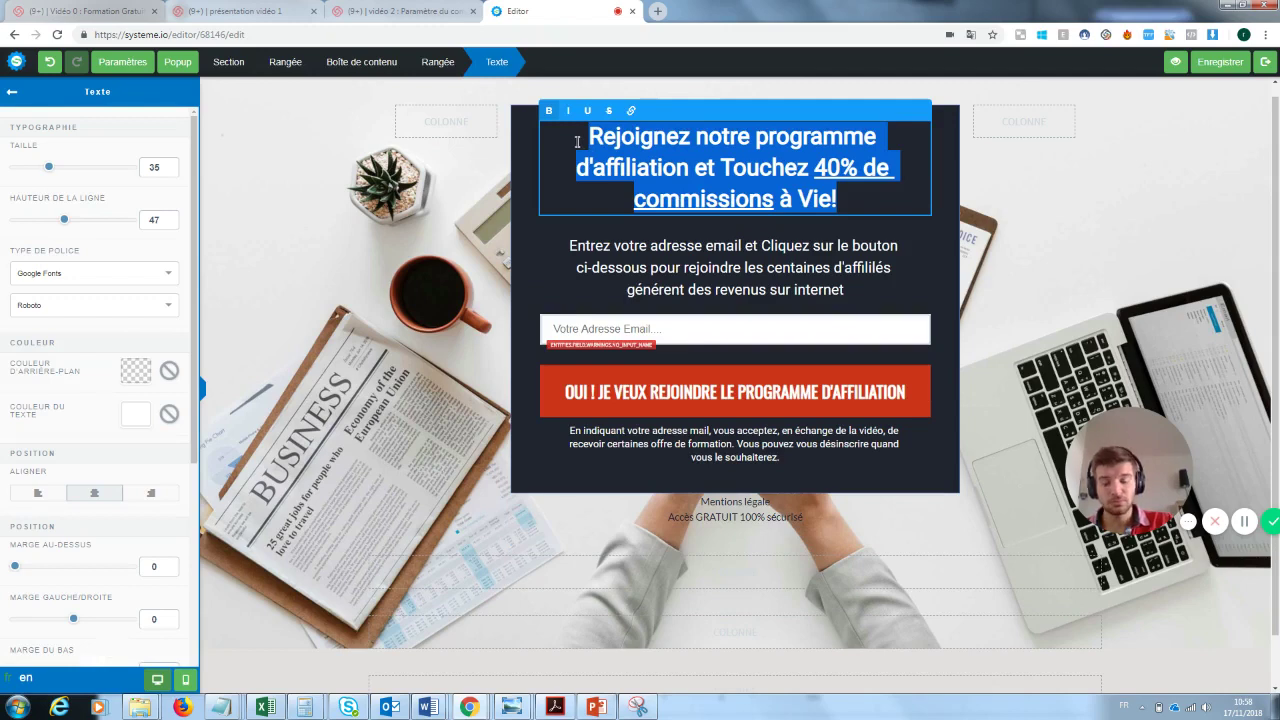
key("BackSpace")
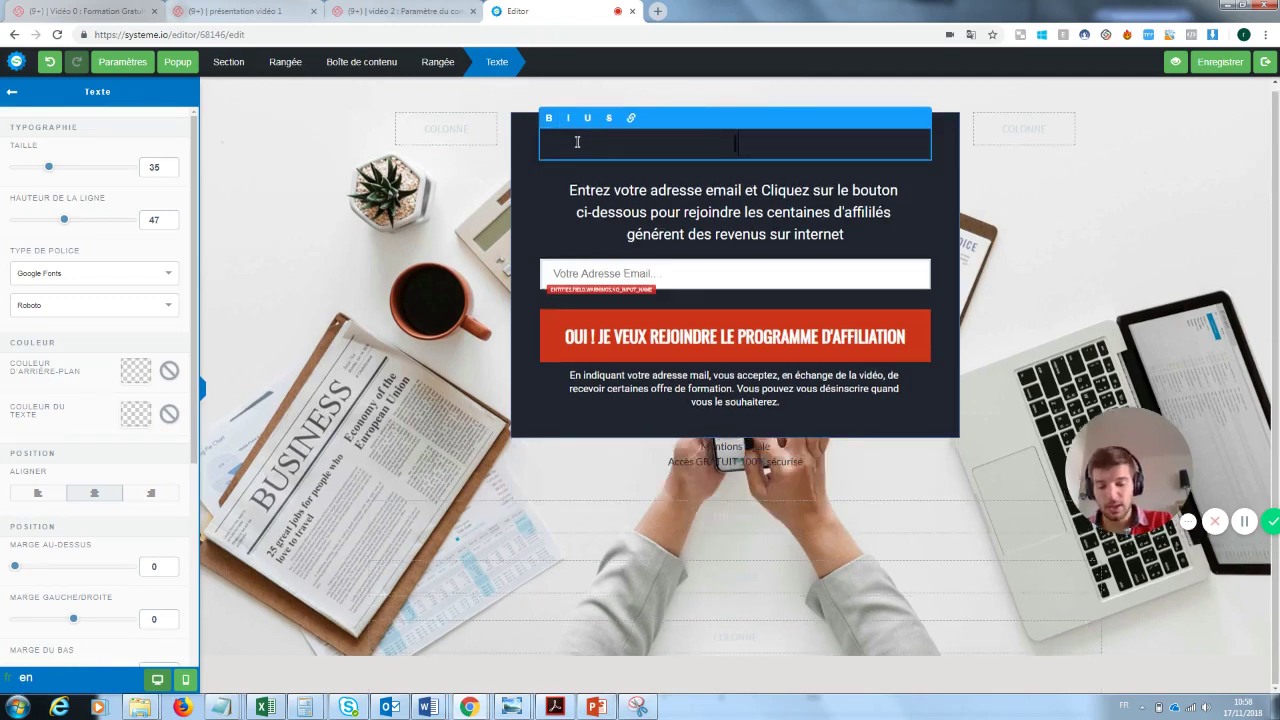
type("Inscrivez vous")
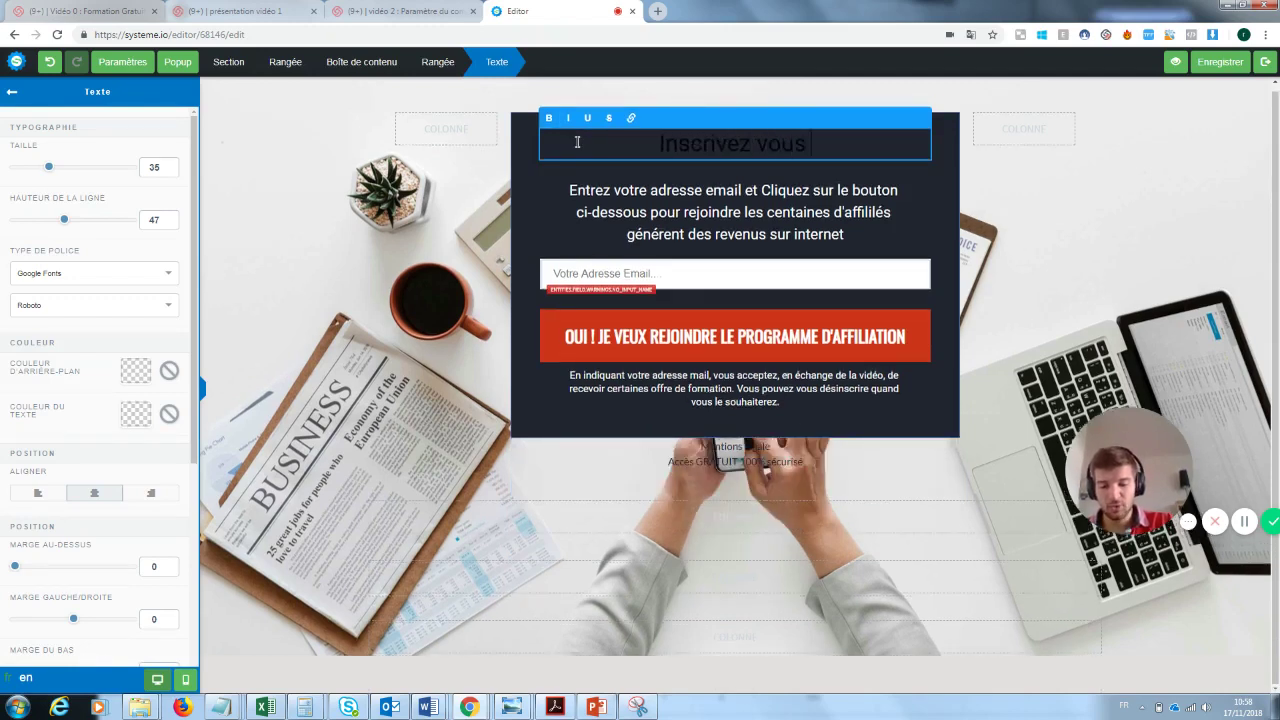
type(" pour recevoir")
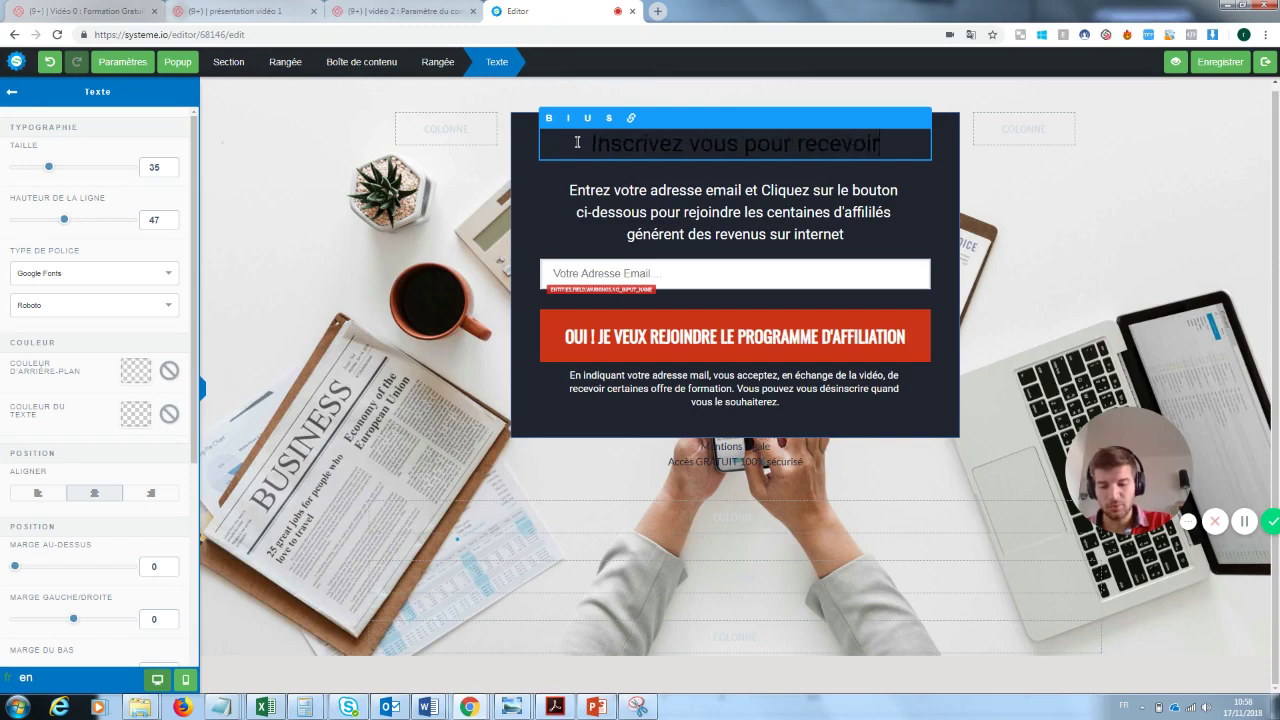
type(" la news")
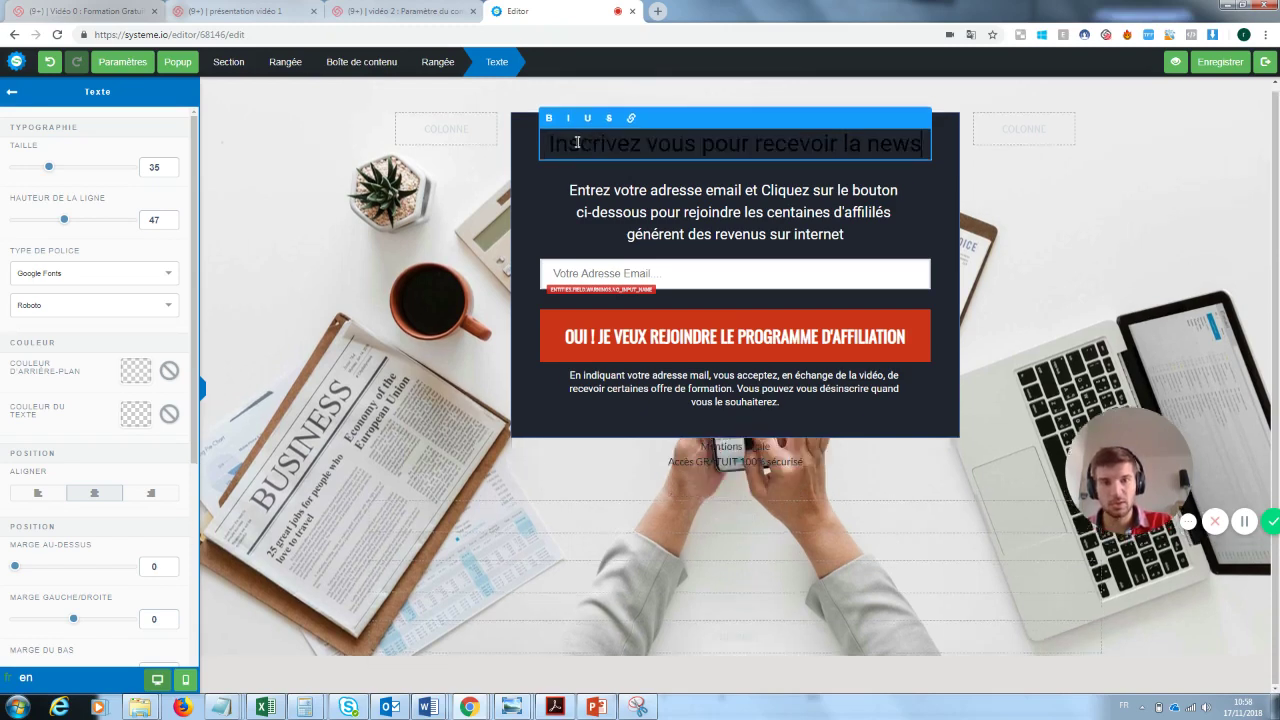
type("letter")
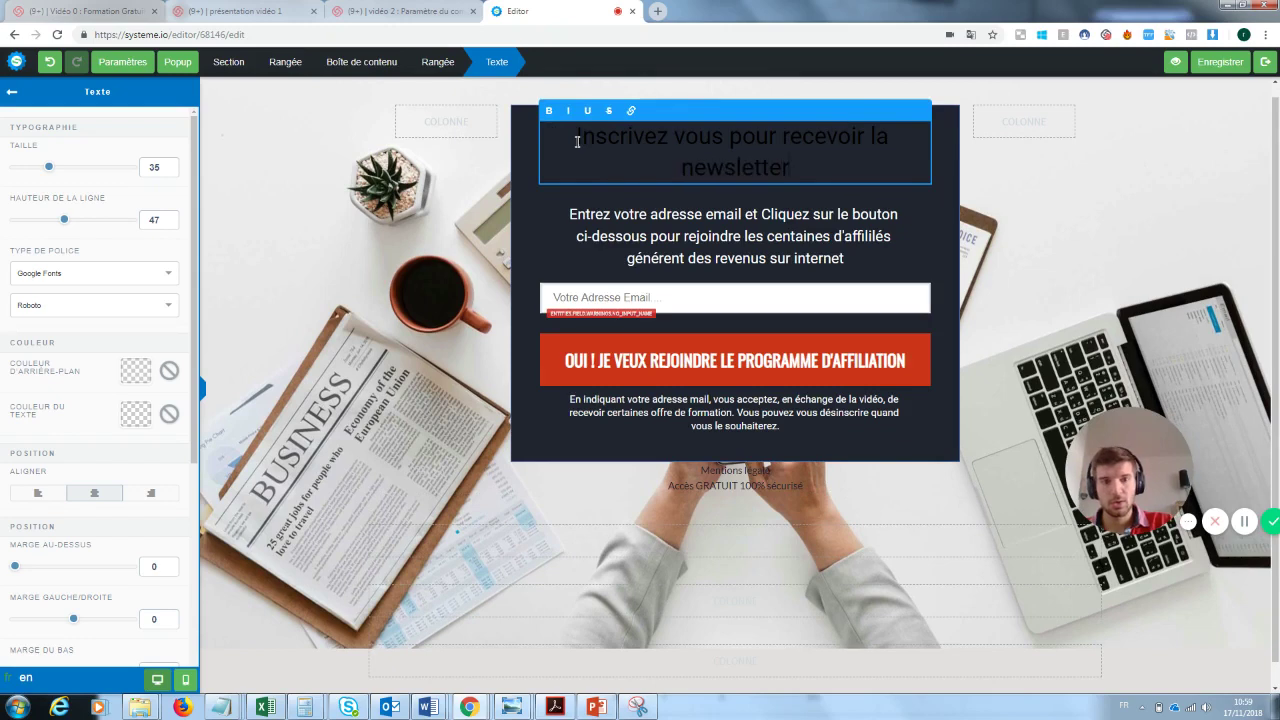
left_click_drag(798, 172, 574, 136)
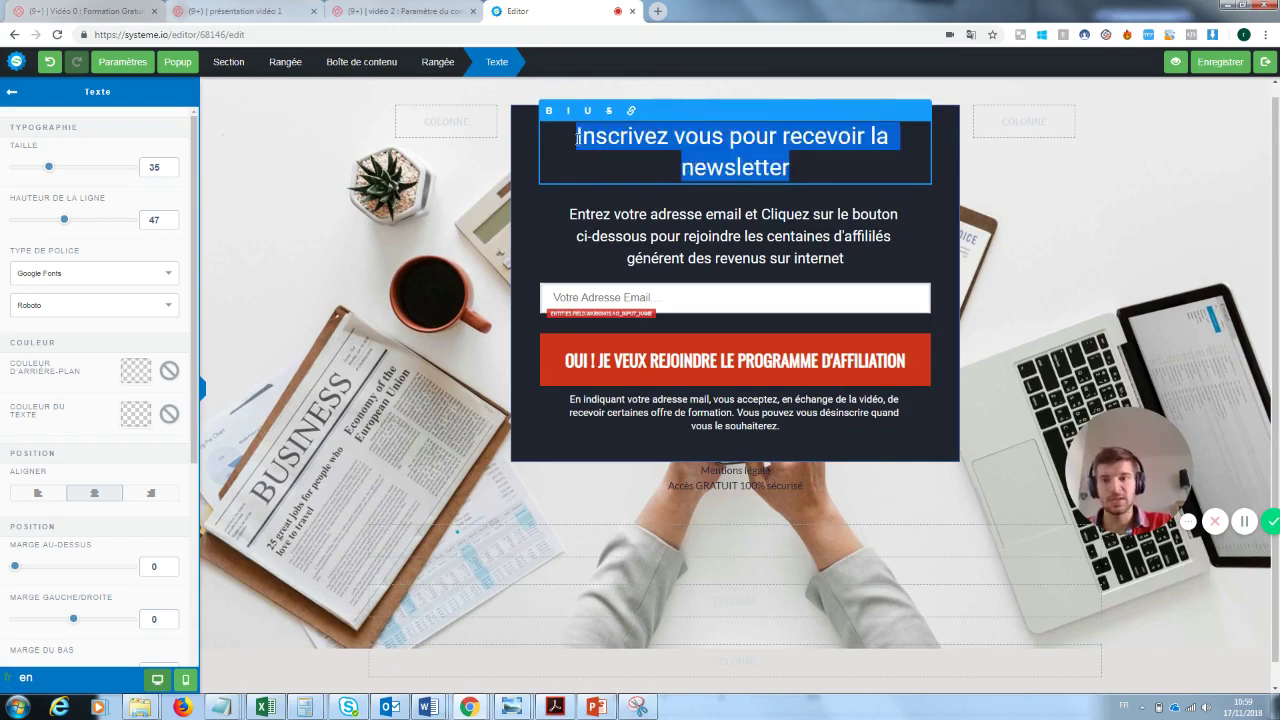
- Set the newsletter headline's text colour to white (FFFFFF)
left_click(140, 418)
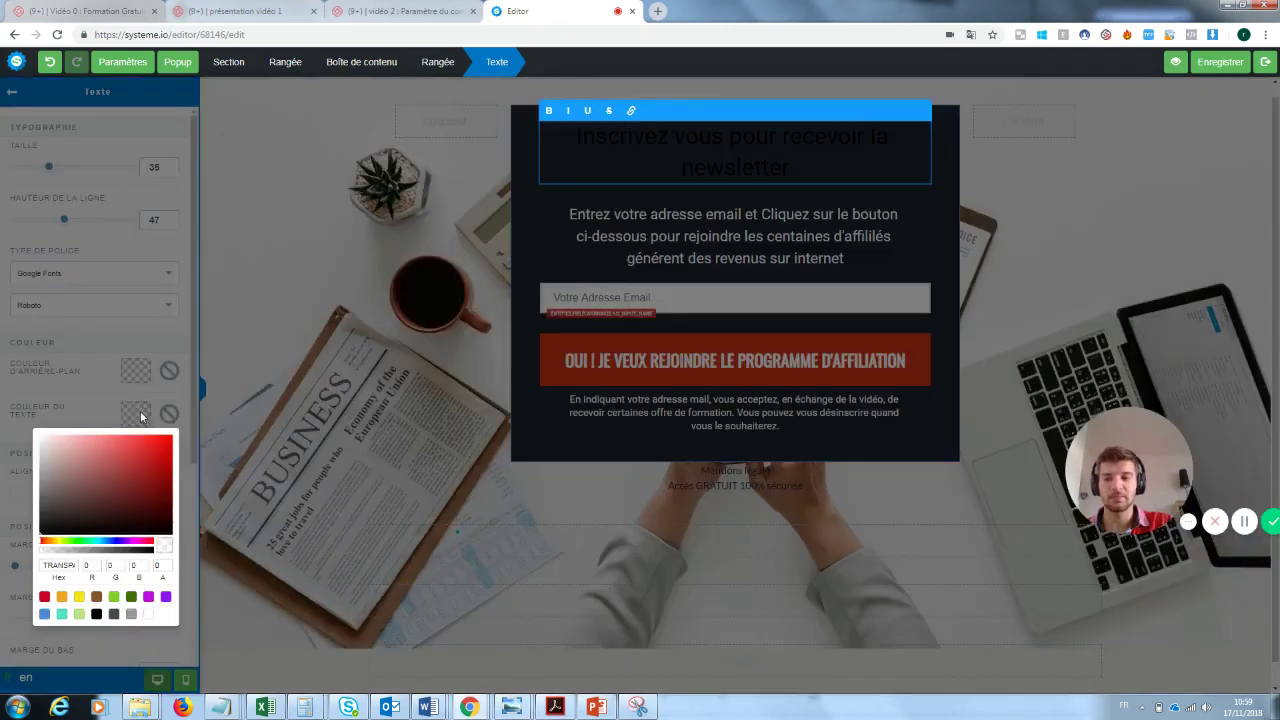
left_click(149, 614)
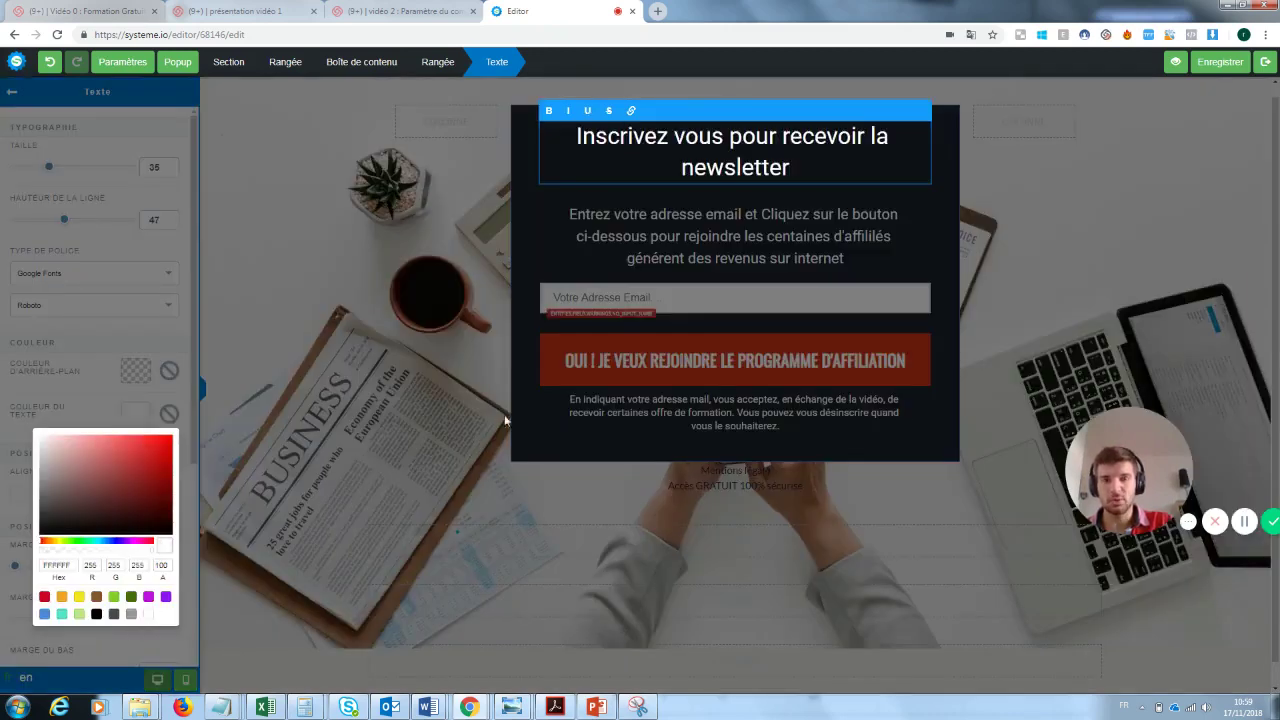
left_click(488, 318)
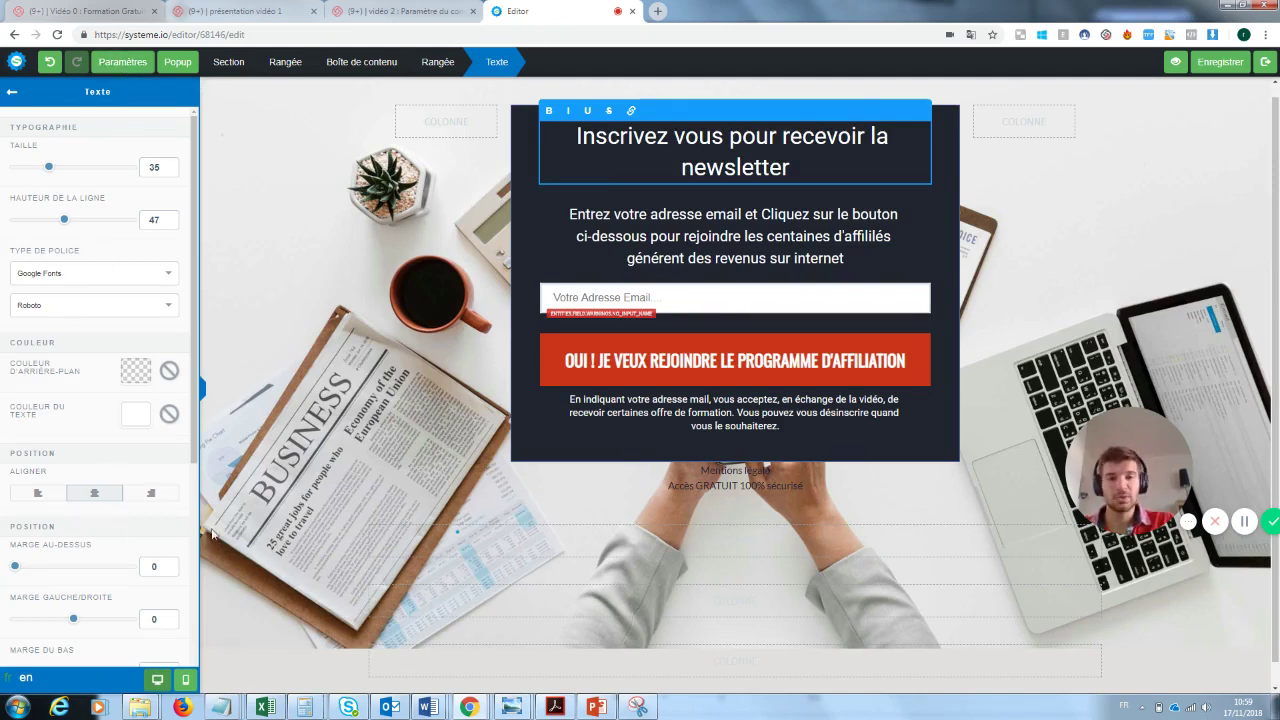
left_click(715, 229)
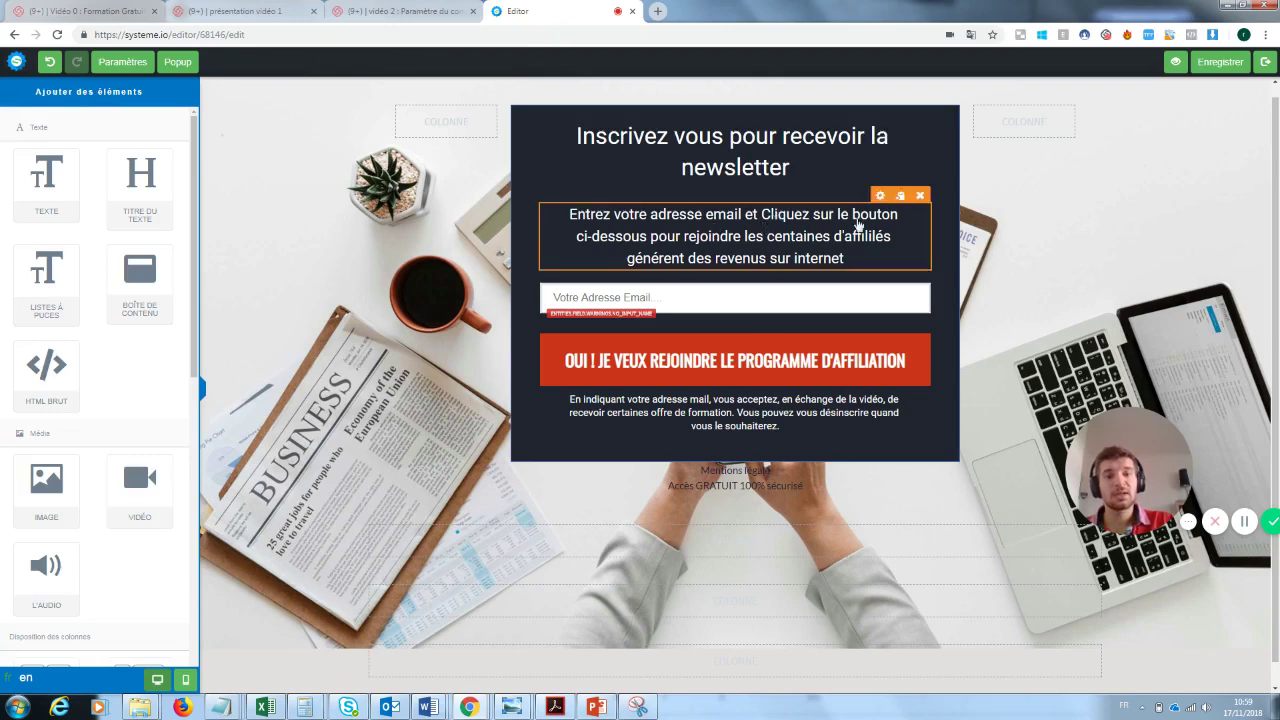
- Replace the paragraph ending from 'les centaines' with 'notre super newsletter'
left_click(842, 257)
left_click_drag(850, 258, 744, 236)
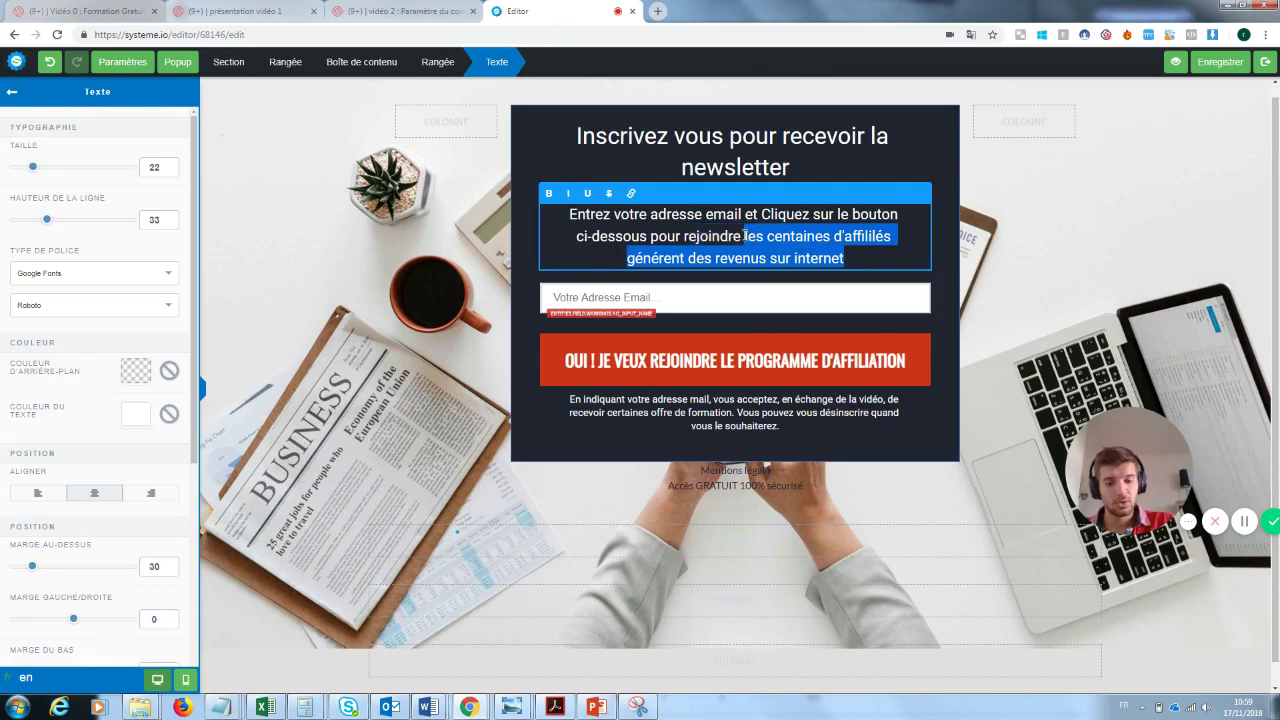
type("notre uper")
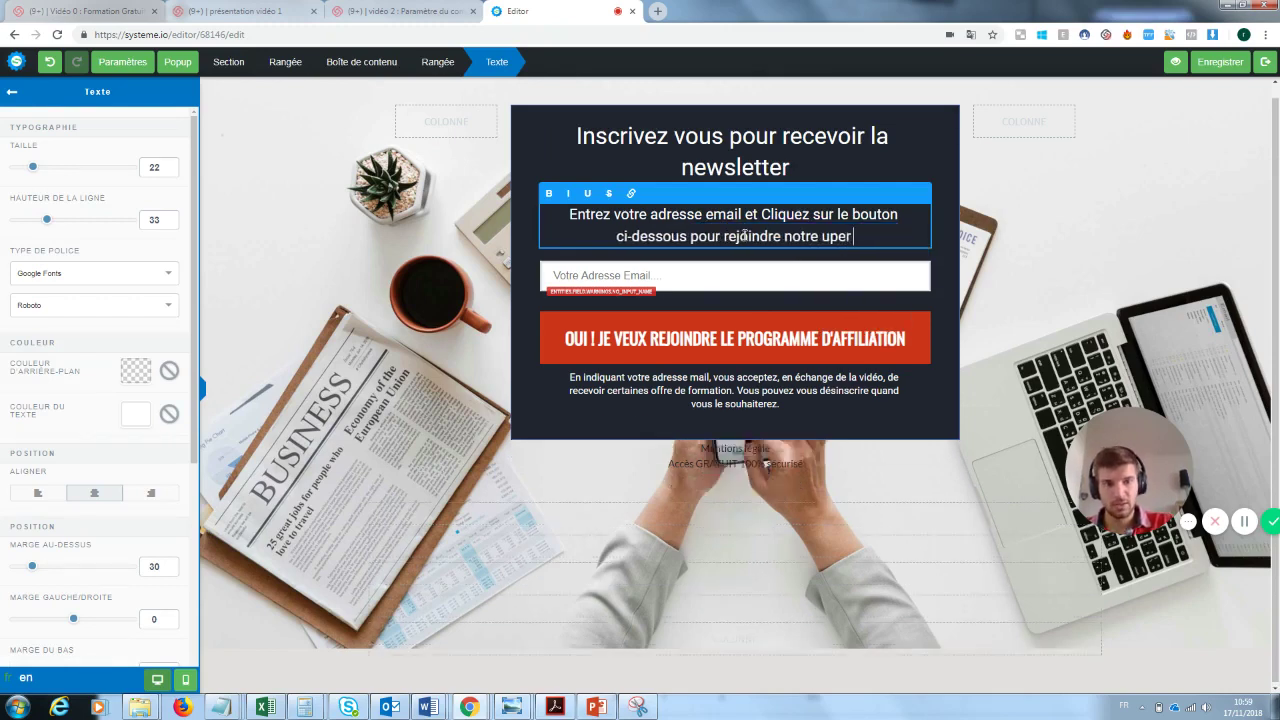
key("BackSpace")
key("BackSpace")
key("BackSpace")
key("BackSpace")
type("super ")
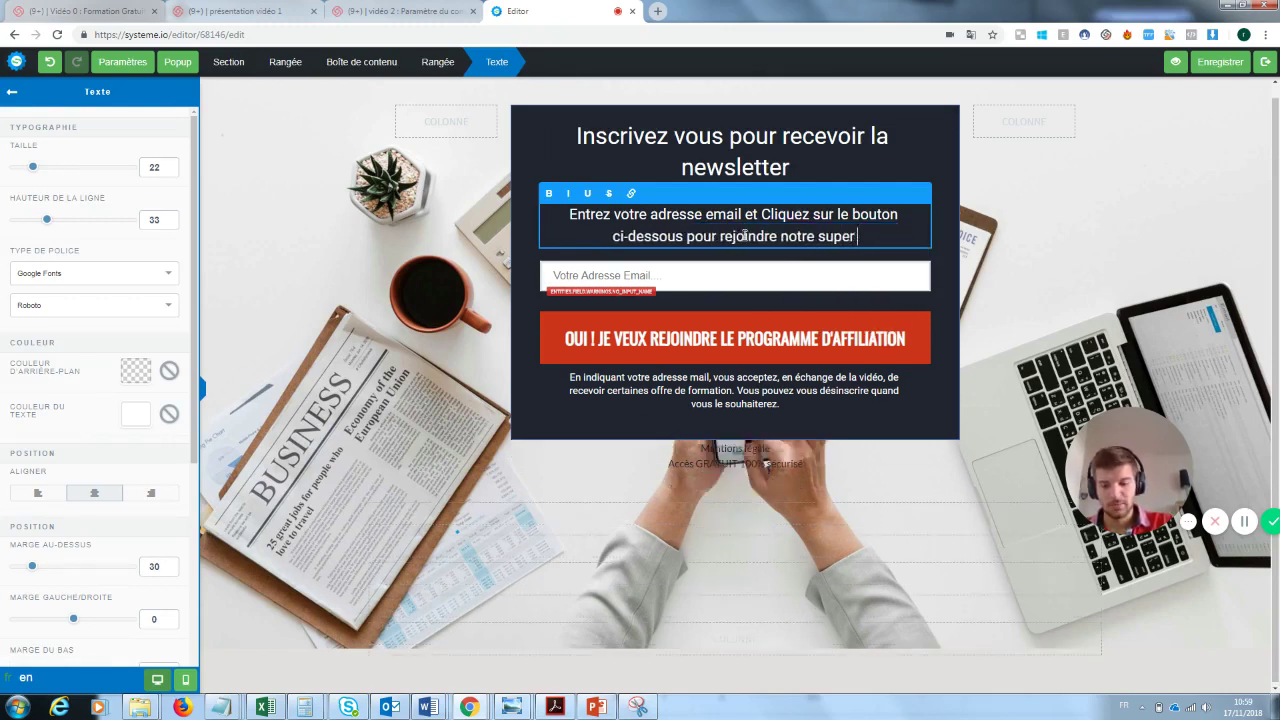
type("newslette")
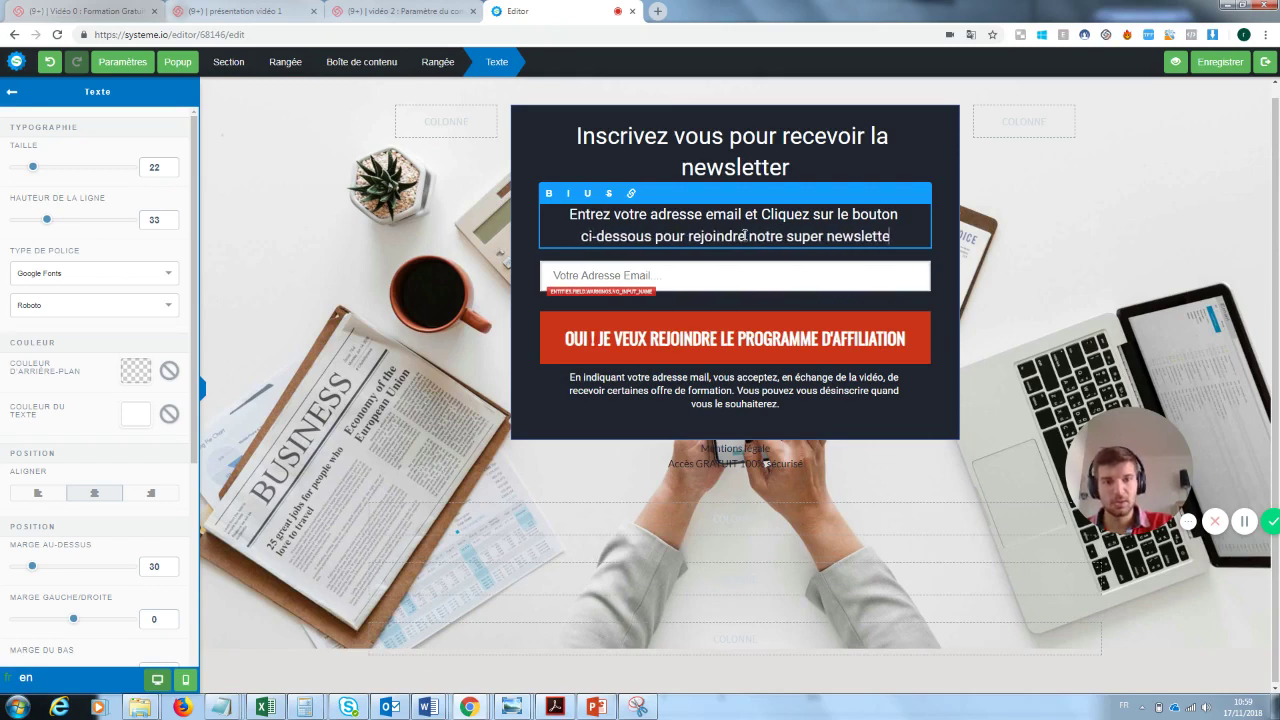
type("r")
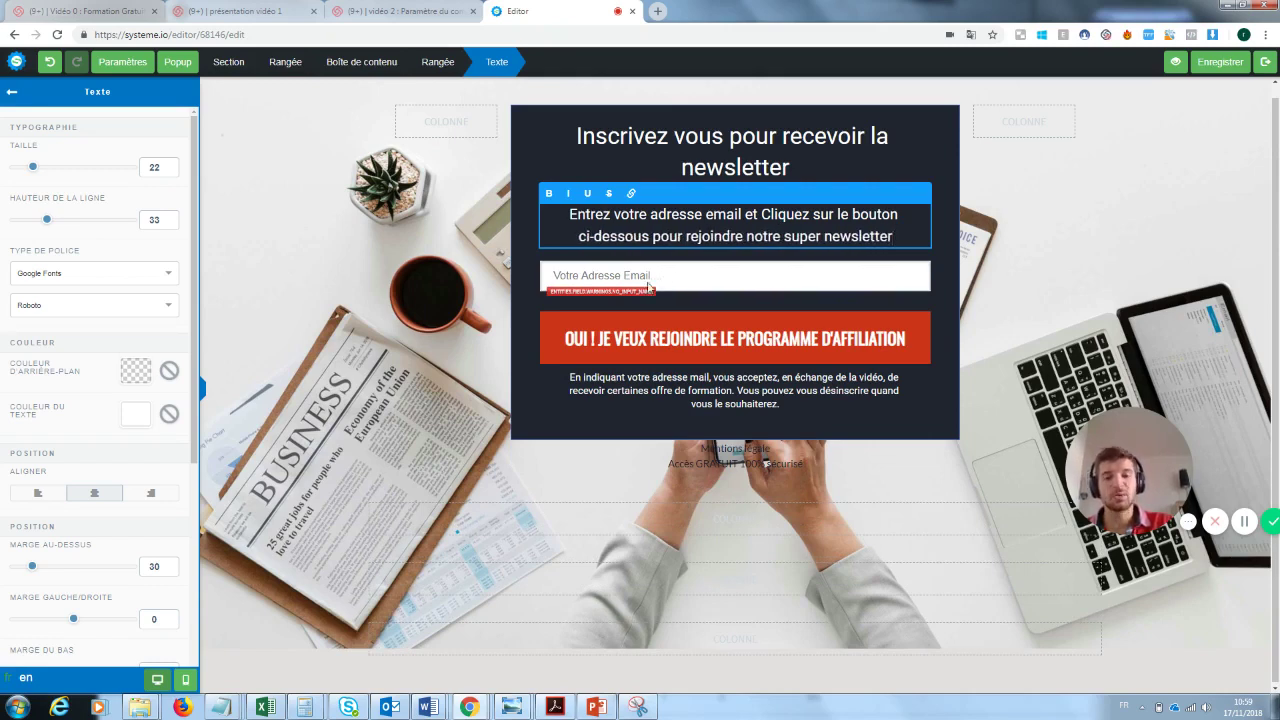
left_click(650, 288)
left_click(670, 276)
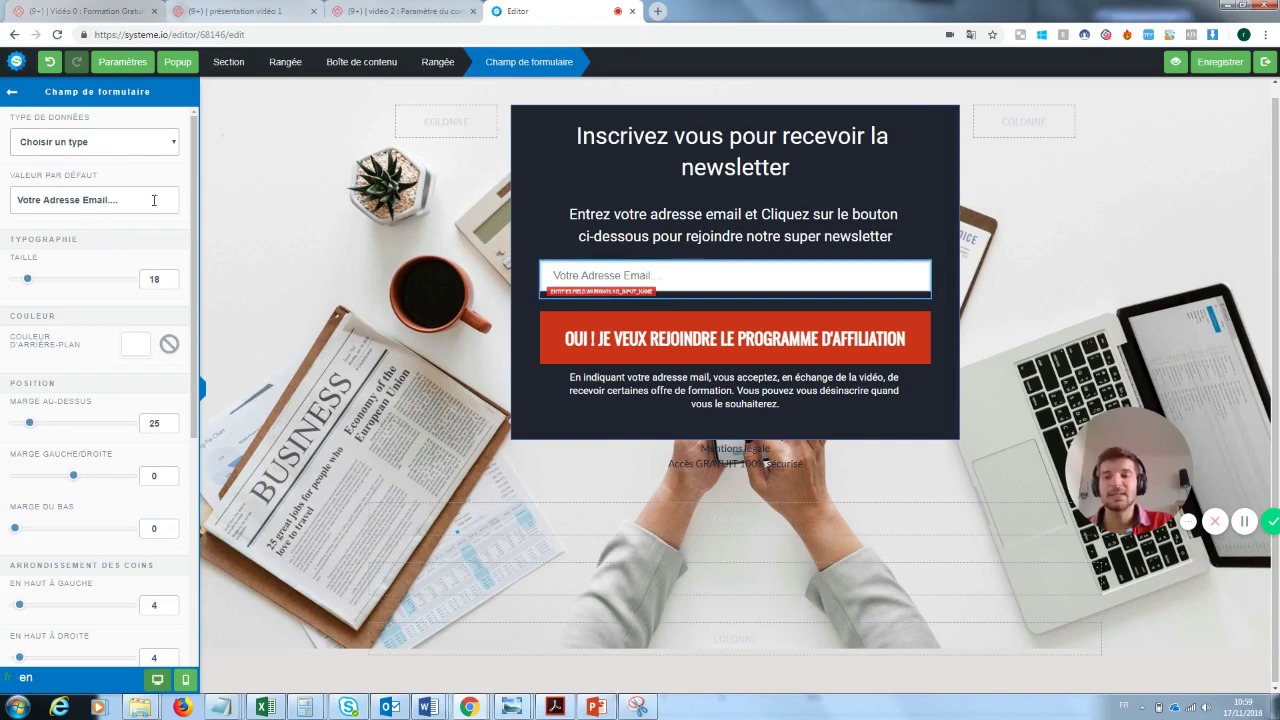
- Relabel the signup button 'OUI ! JE VEUX REJOINDRE LA NEWSLETTER'
left_click(796, 335)
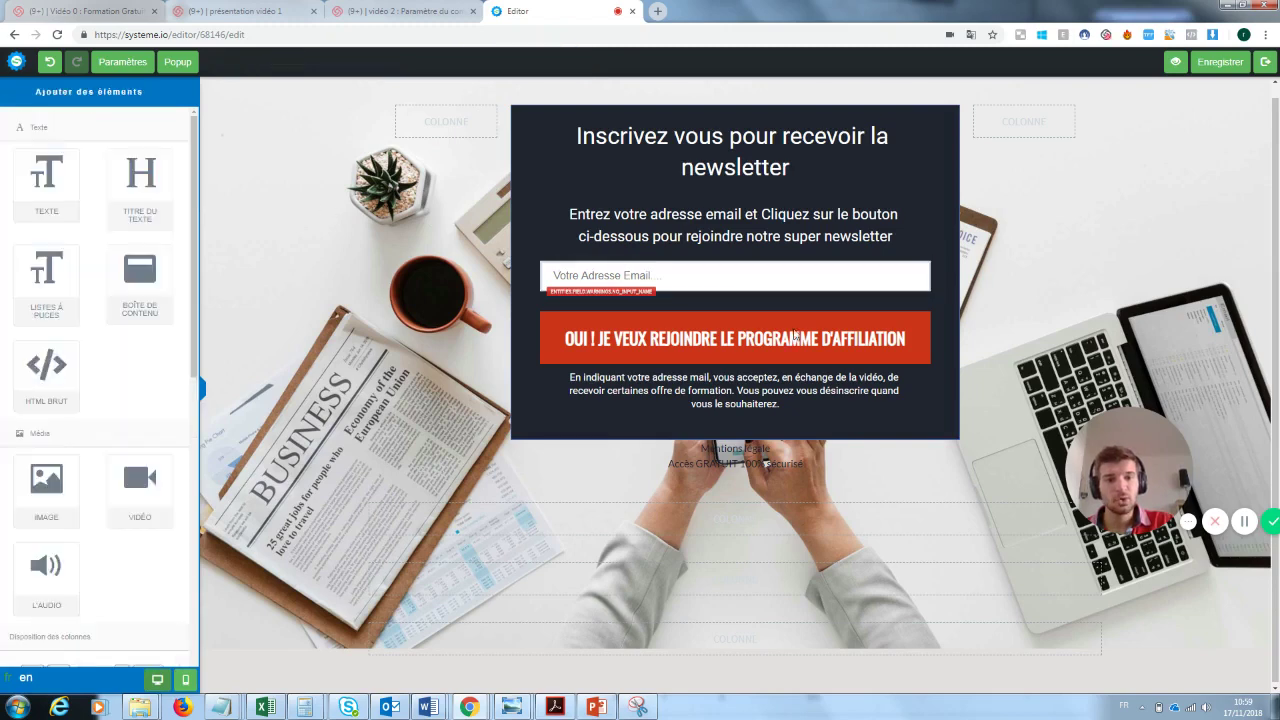
left_click(840, 340)
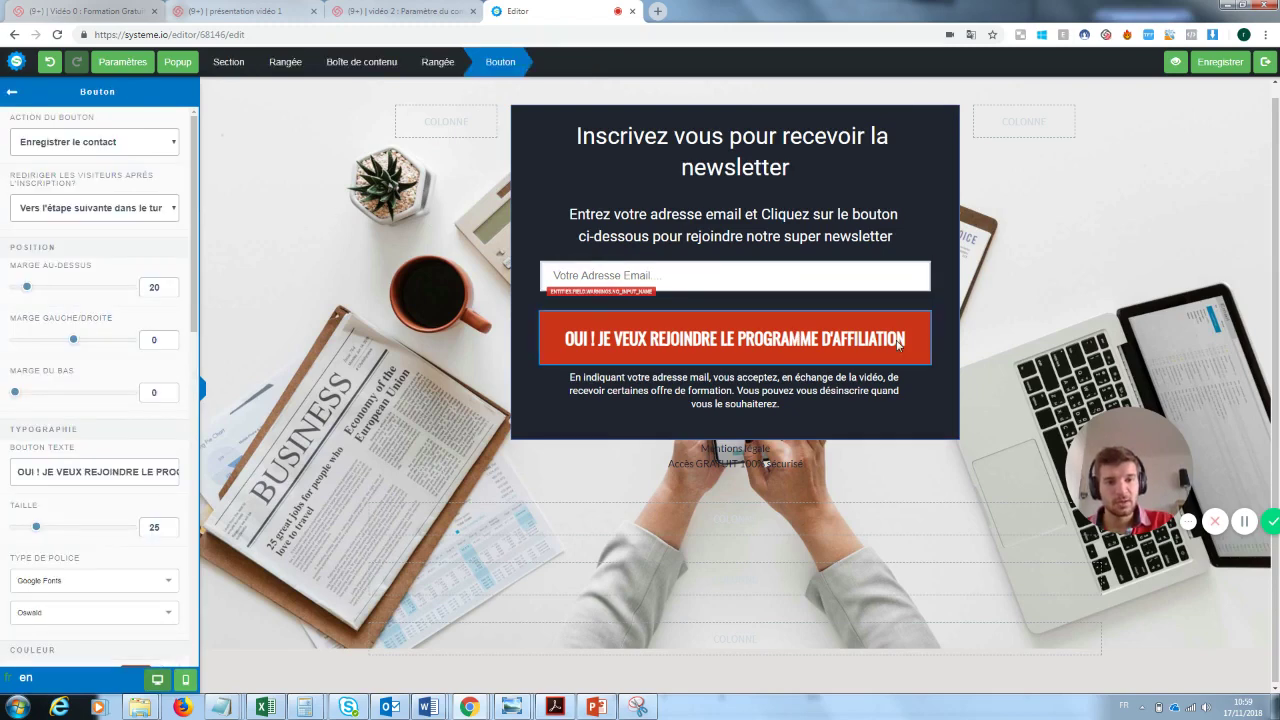
left_click(898, 343)
left_click(843, 347)
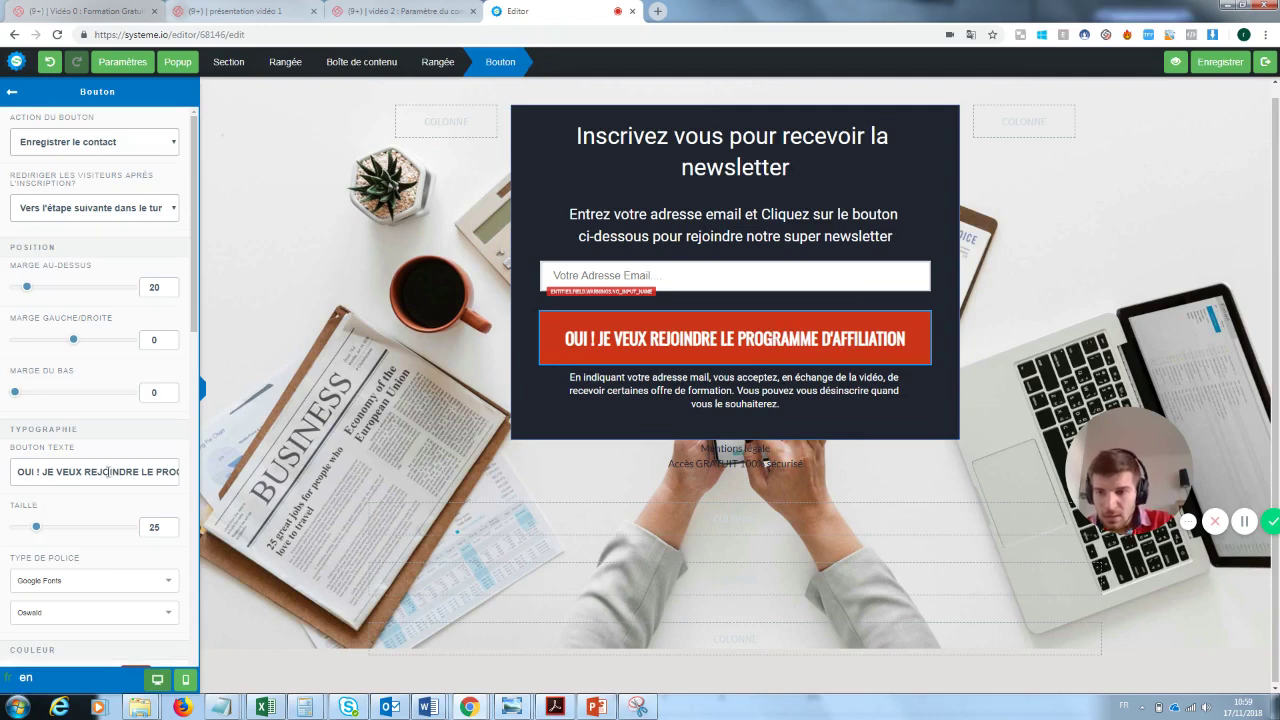
left_click_drag(143, 471, 232, 482)
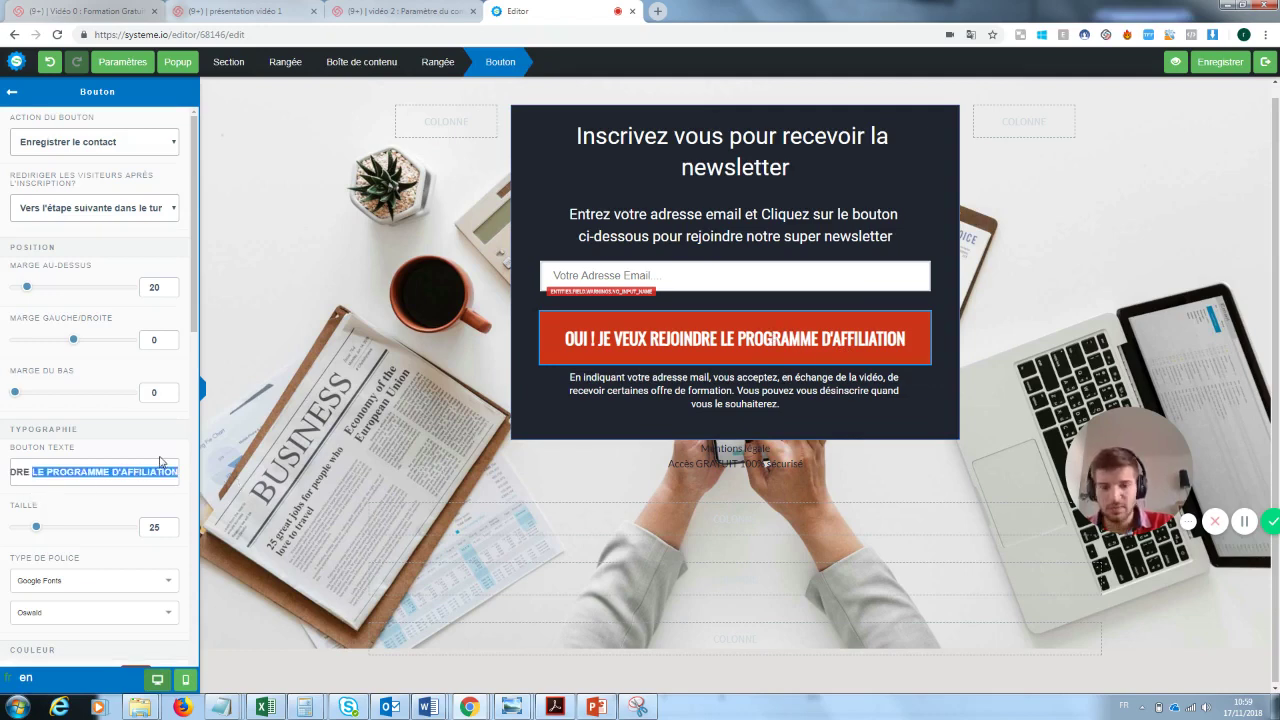
key("BackSpace")
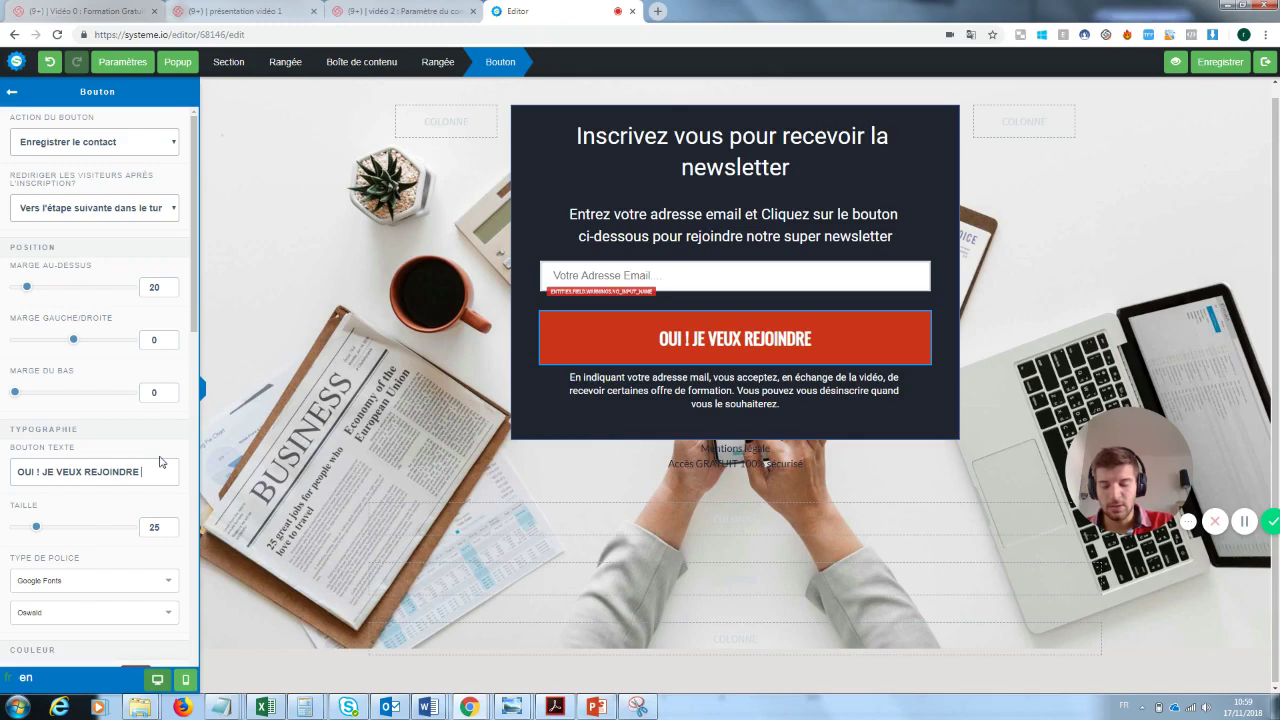
type("la newsletter")
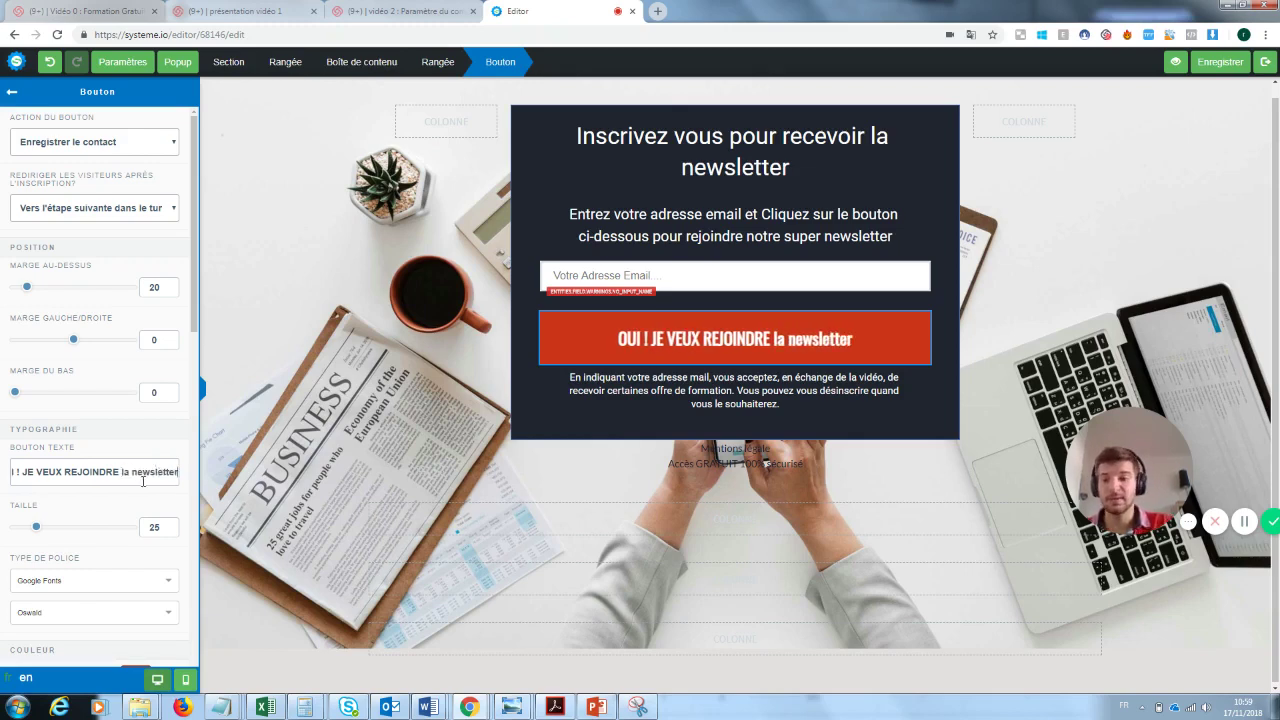
left_click_drag(177, 471, 119, 474)
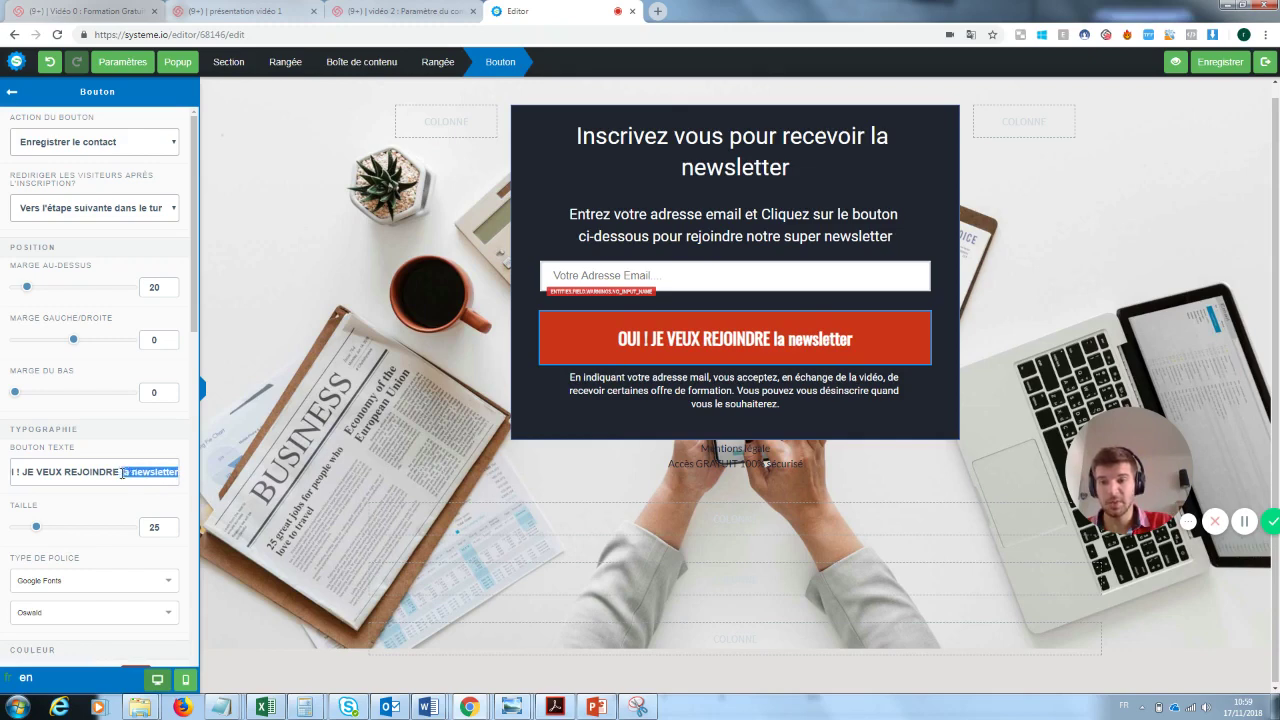
key("BackSpace")
type("L")
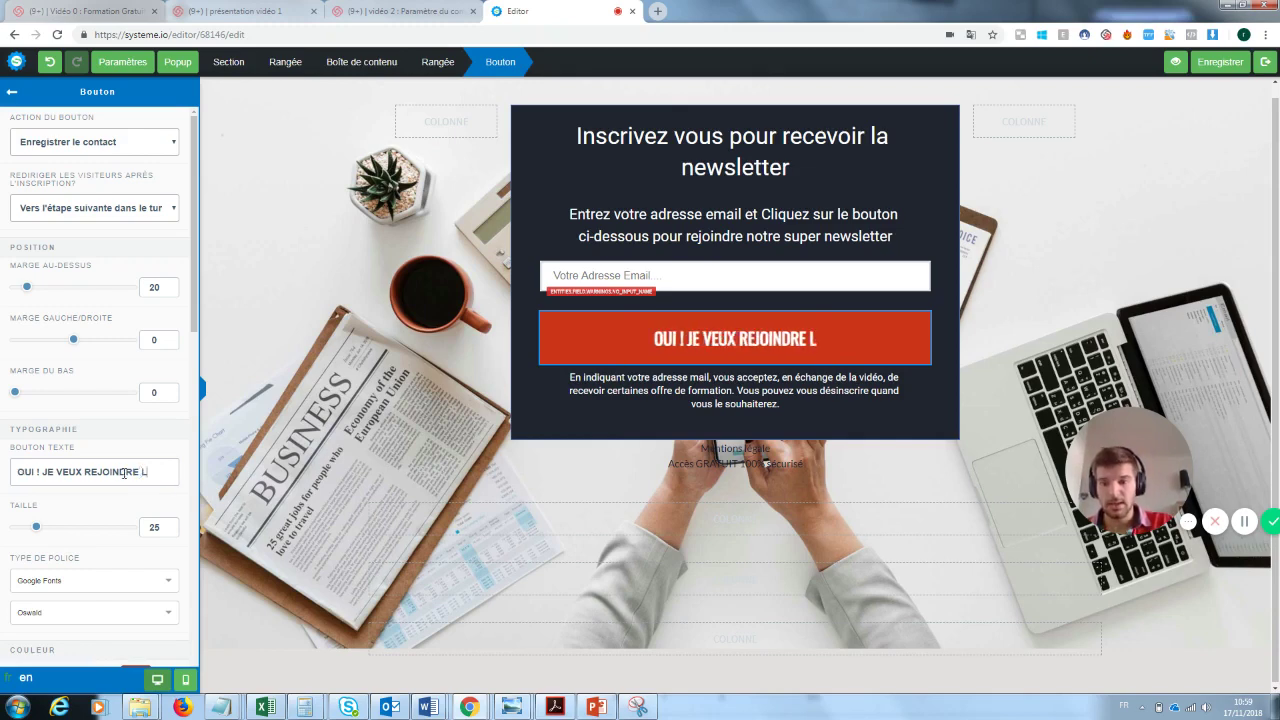
type("A NEWSLETTER")
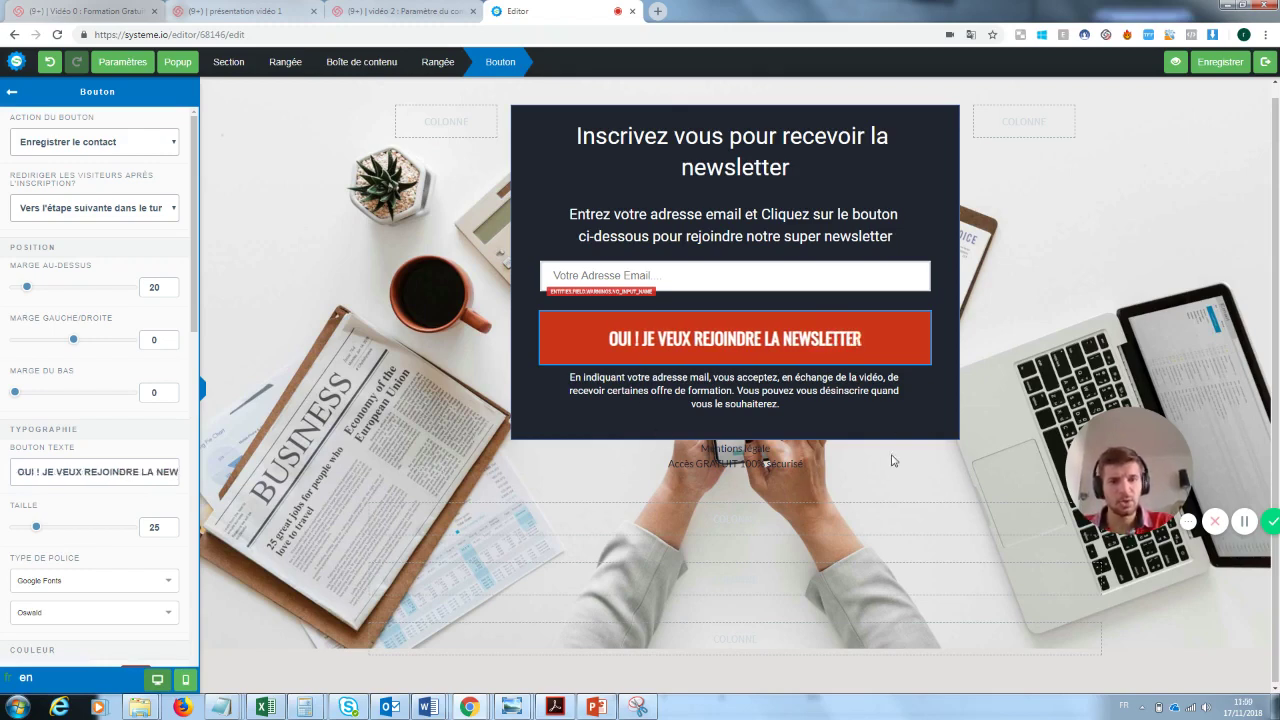
left_click(982, 383)
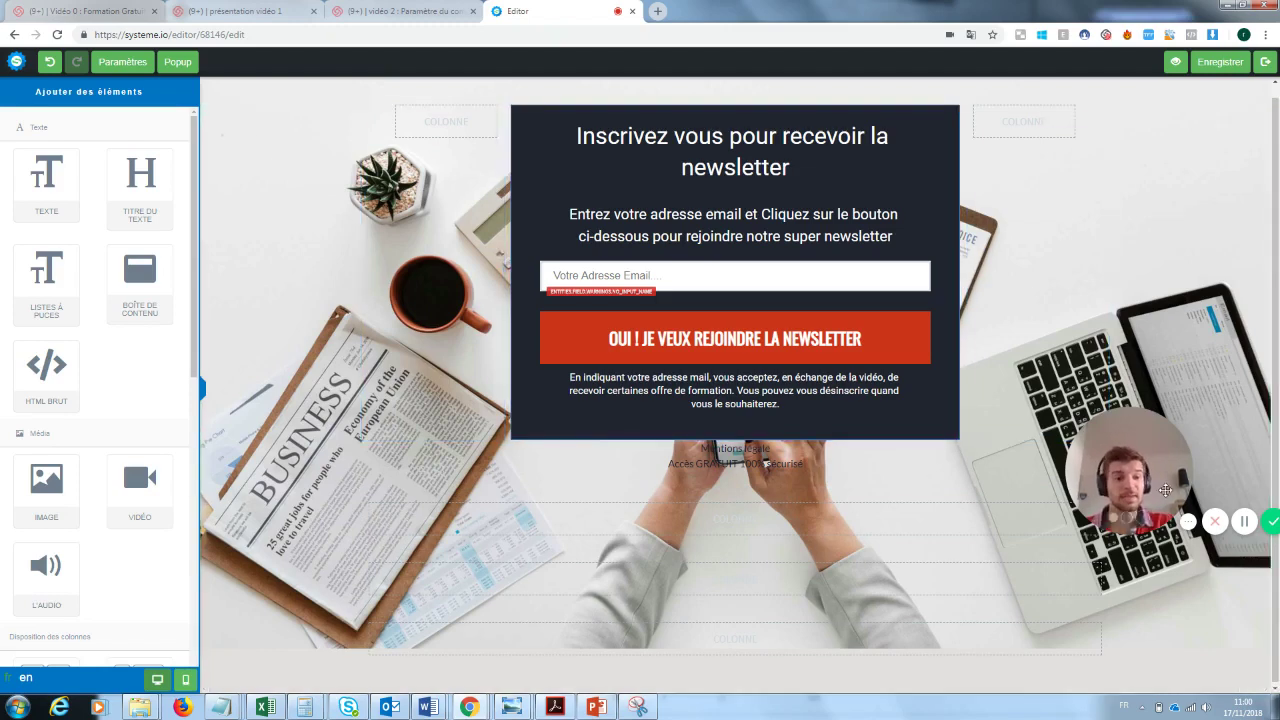
- Delete the empty row under the newsletter signup box and confirm the deletion with OK
left_click_drag(1153, 468, 296, 600)
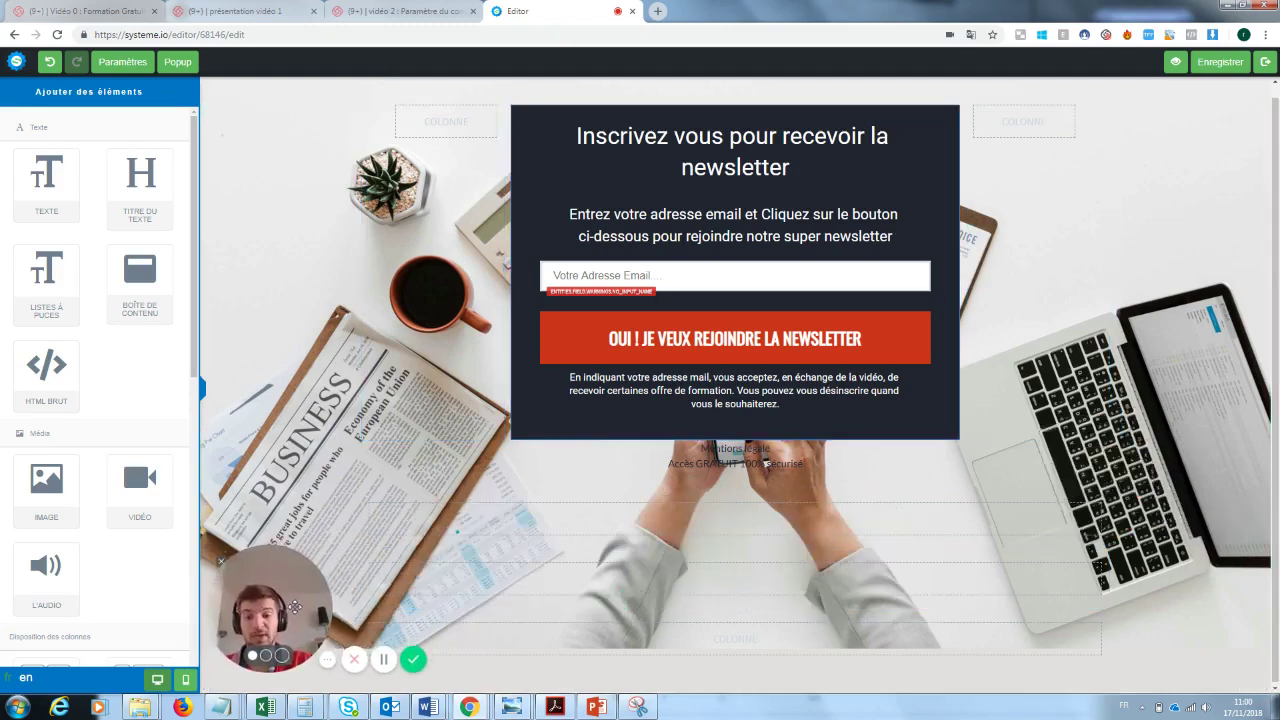
left_click(1098, 480)
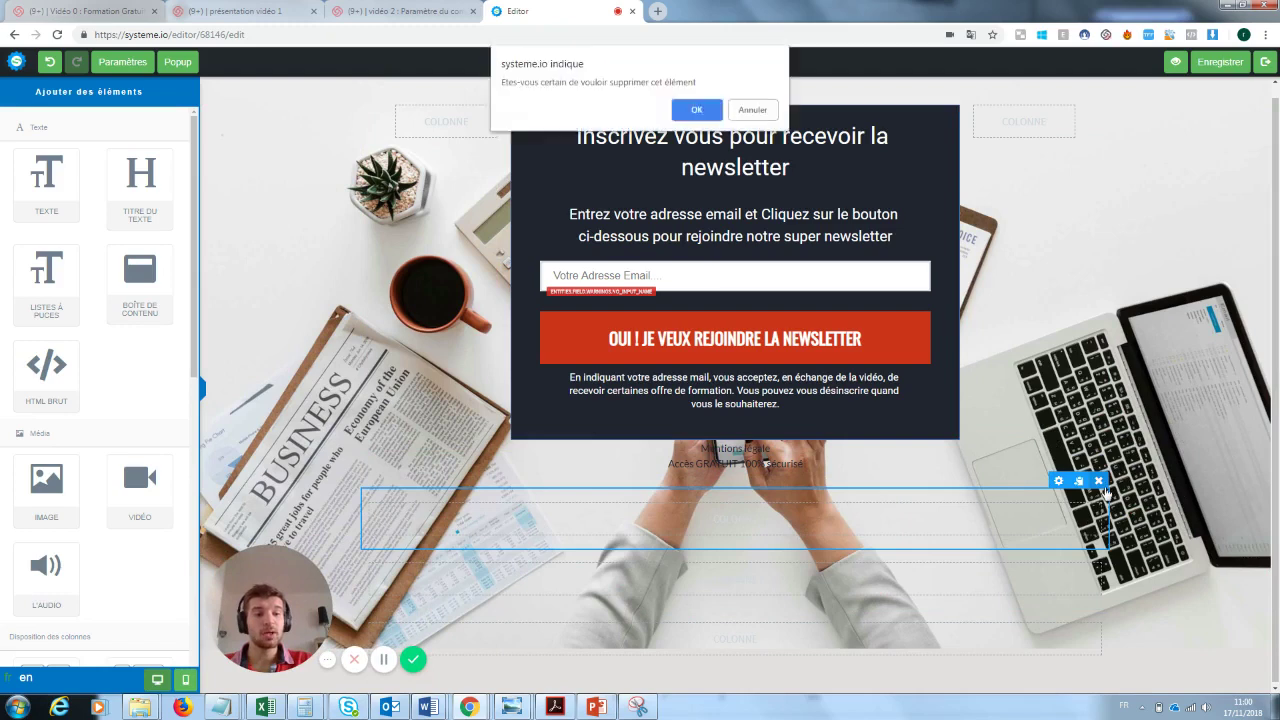
left_click(704, 112)
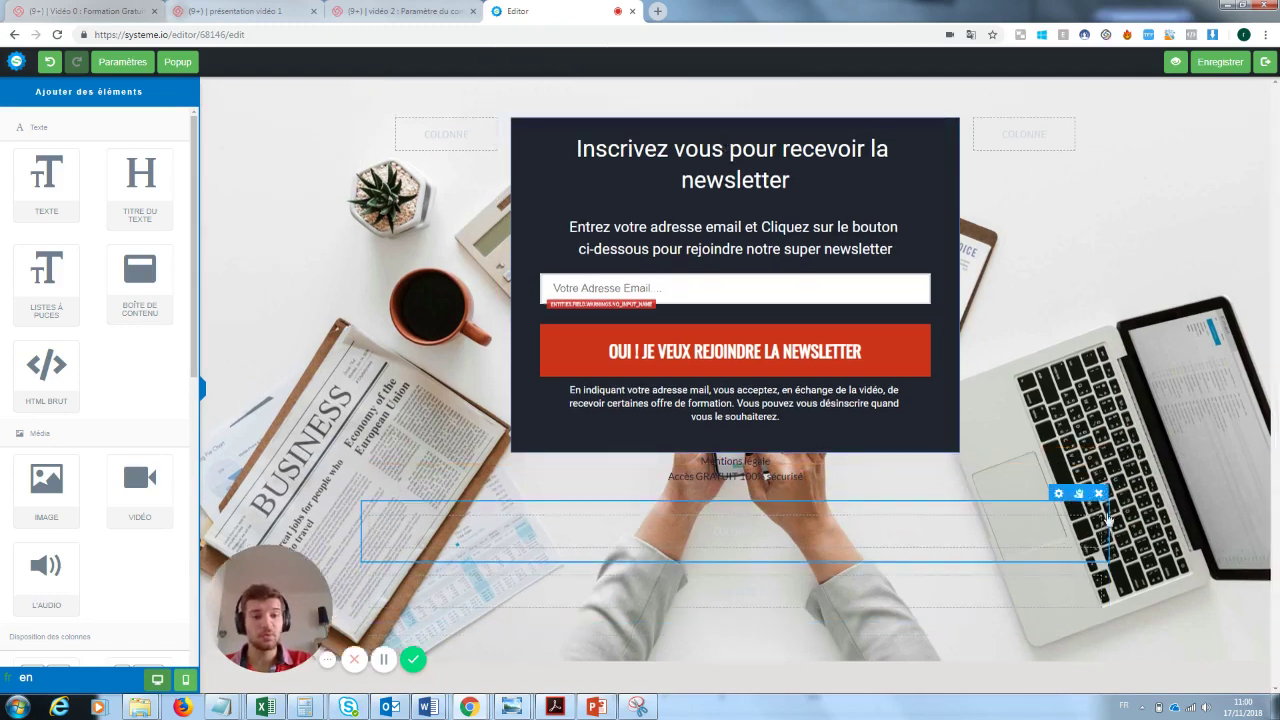
left_click(1098, 494)
left_click(697, 106)
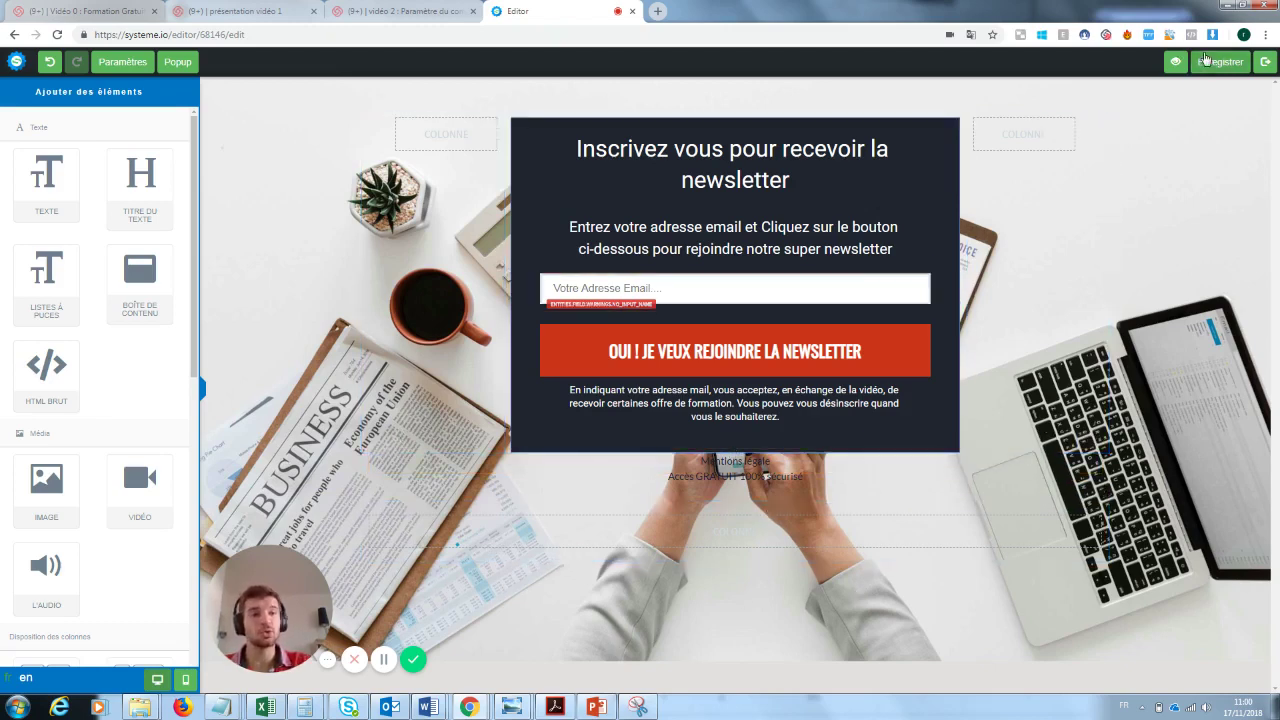
- Apply the 'merci' template to the Page de remerciement step and open it for editing
left_click(1265, 61)
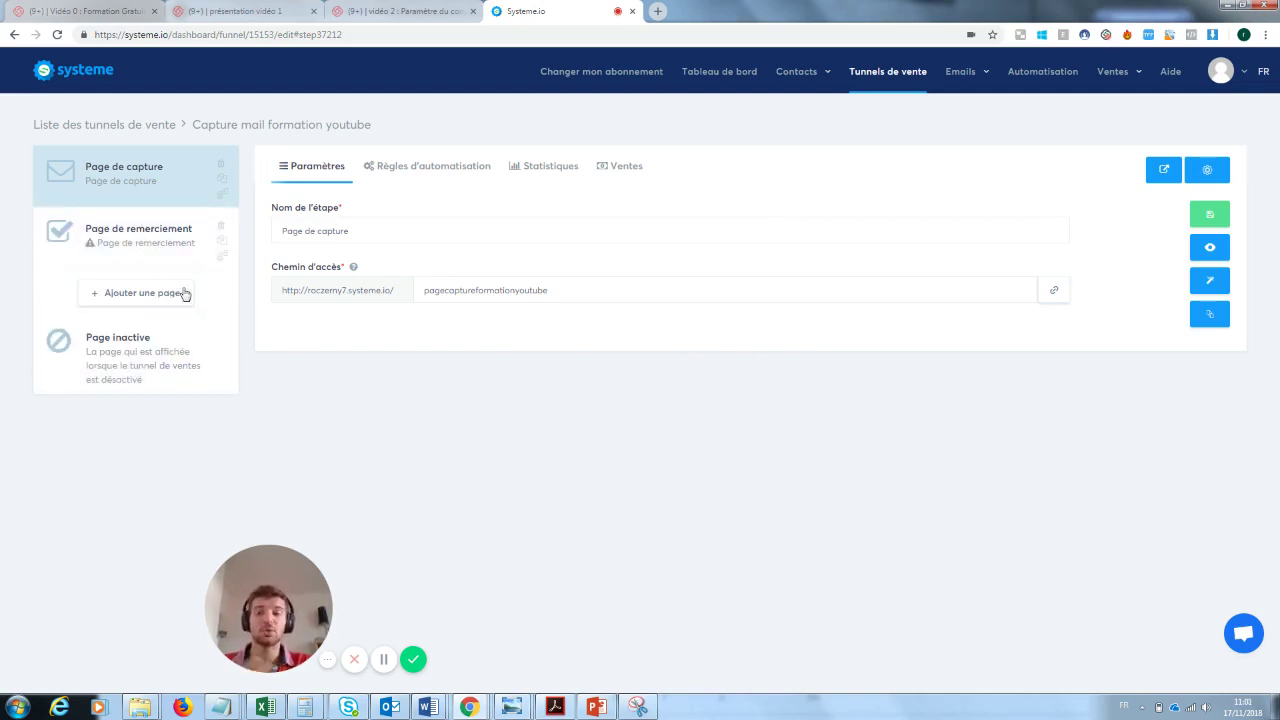
left_click(105, 249)
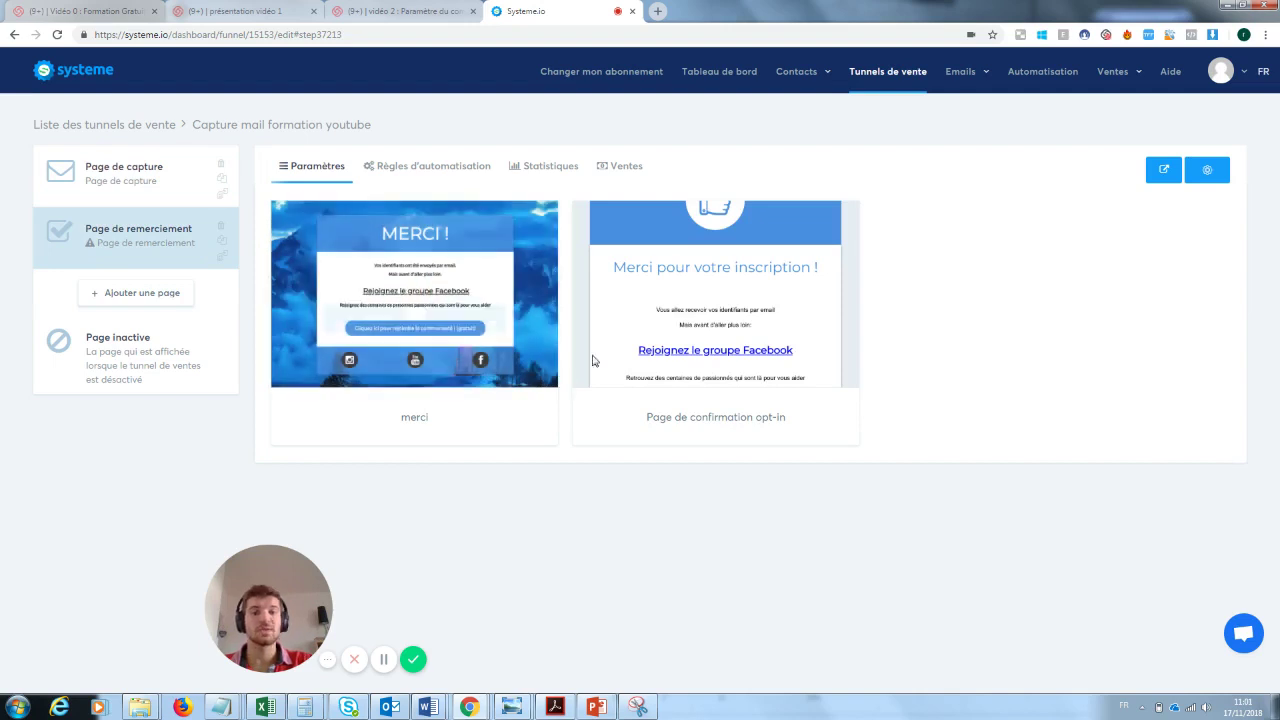
mouse_move(644, 323)
left_click(370, 294)
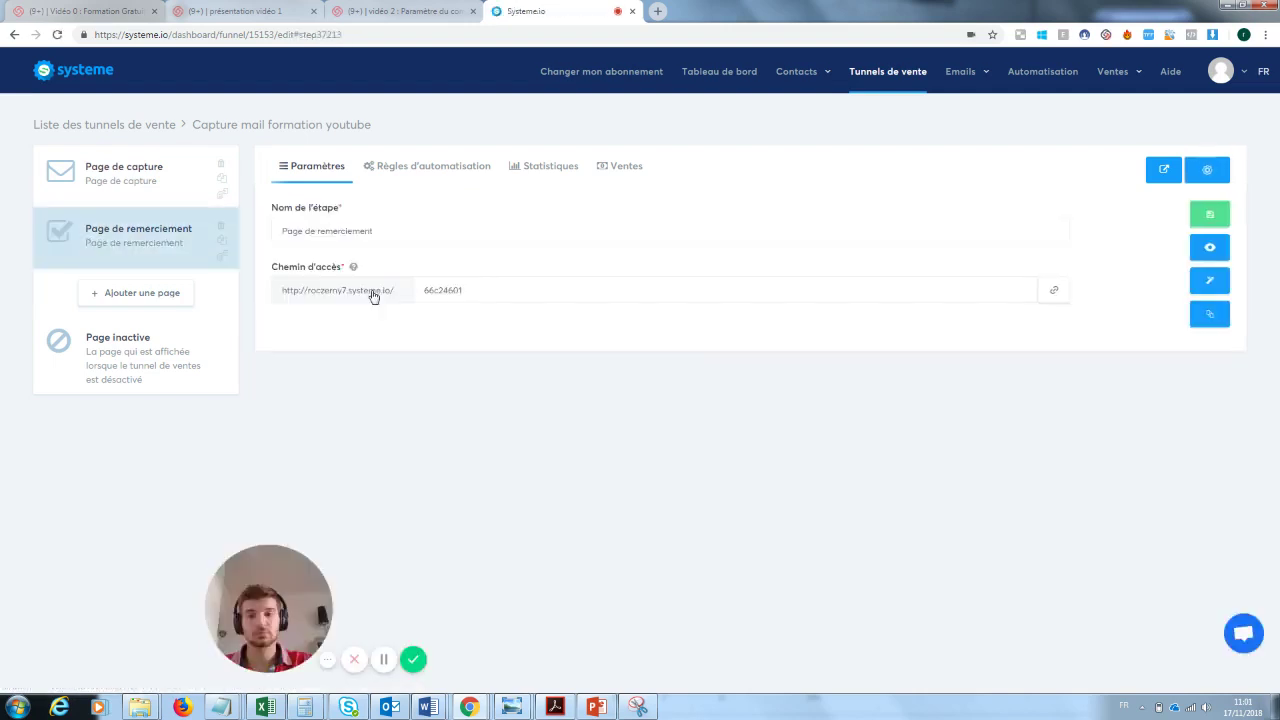
left_click(1210, 284)
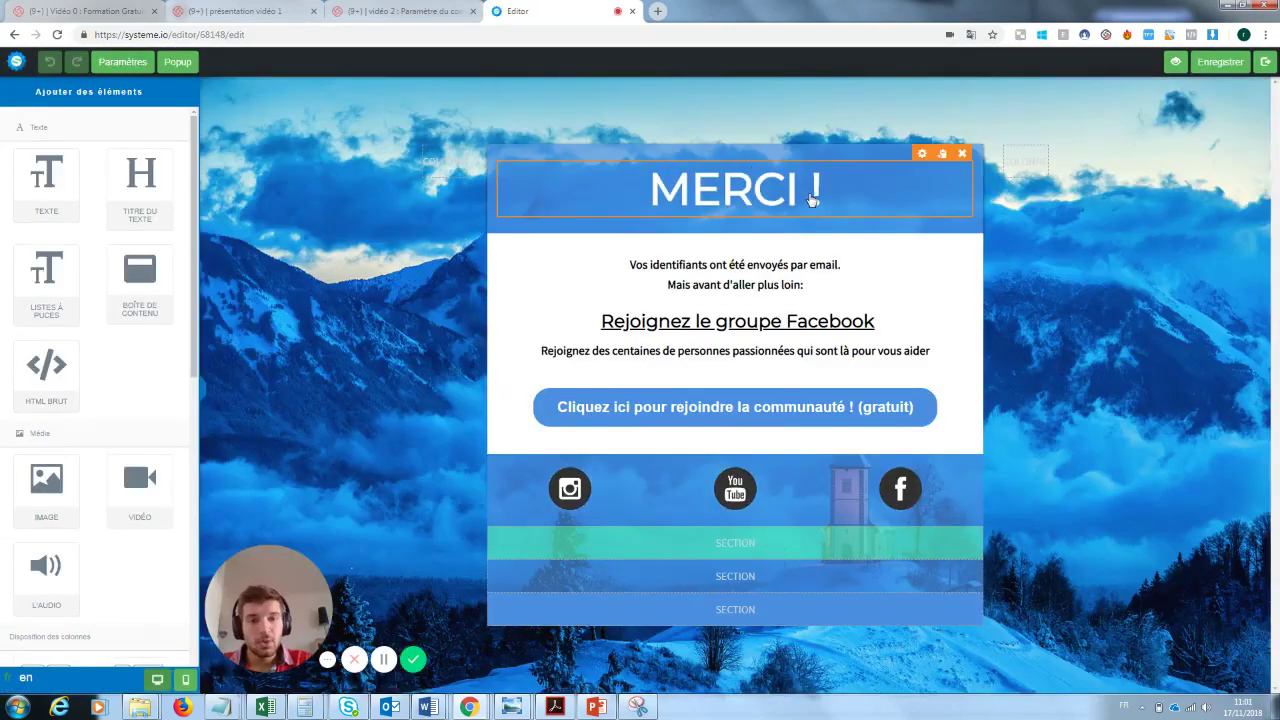
- Rewrite the text under MERCI ! to read 'Ta newsletter va arriver'
double_click(797, 287)
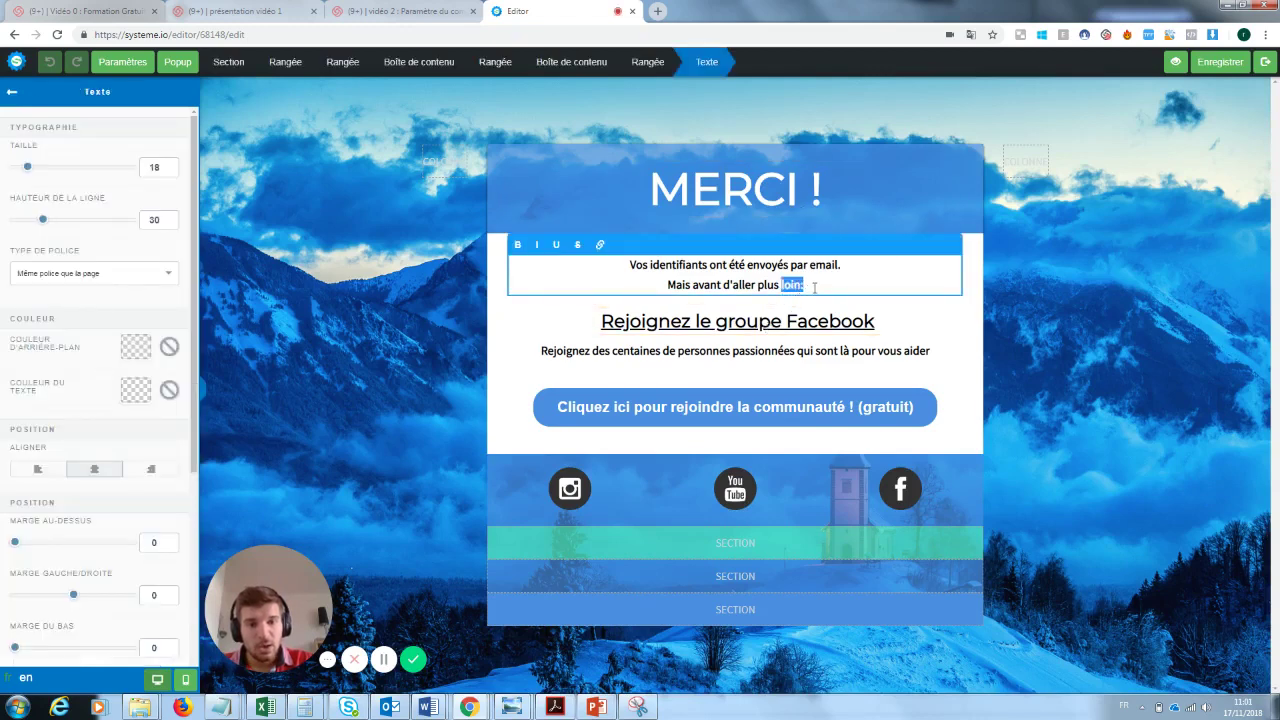
left_click_drag(814, 287, 620, 272)
key("BackSpace")
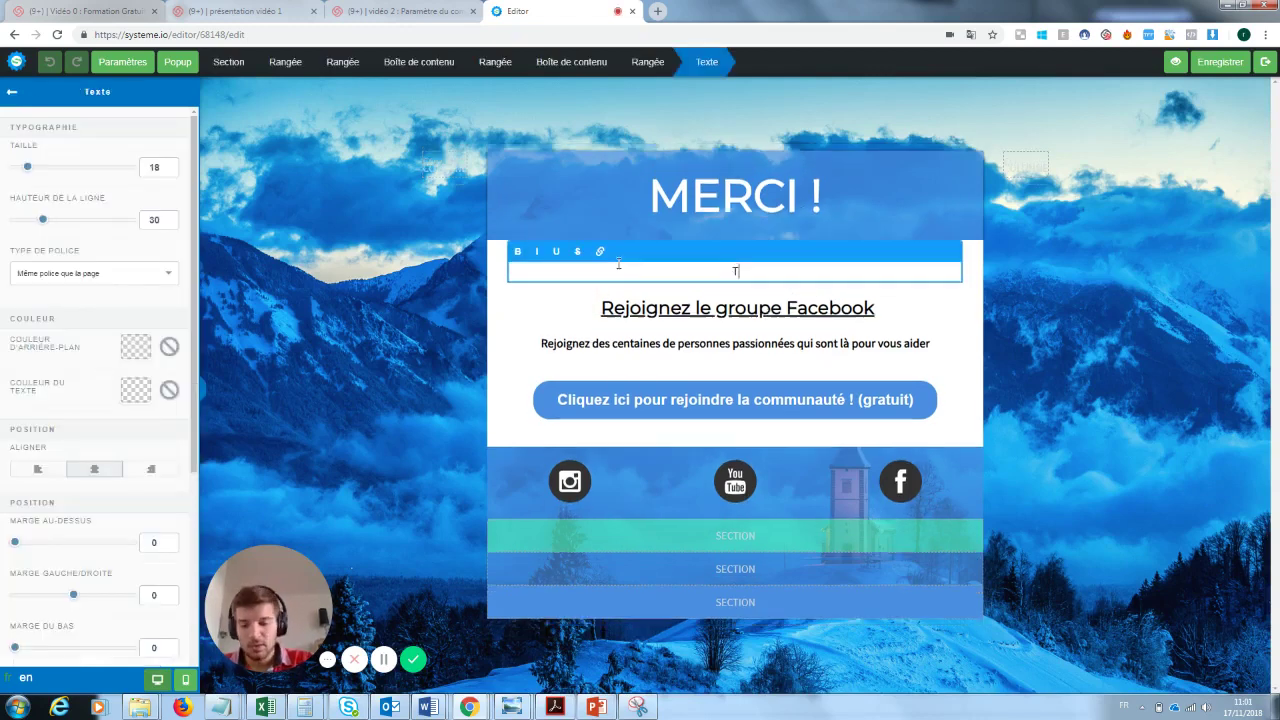
type("Ta newsl")
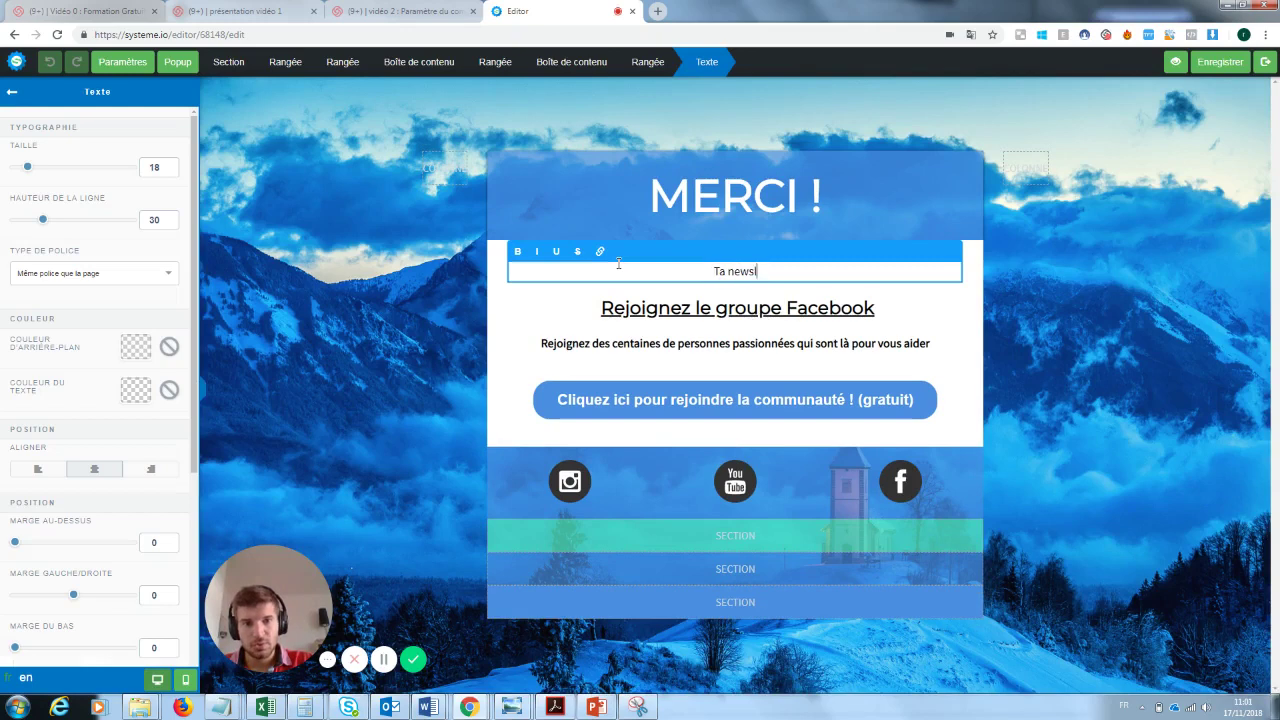
type("etter va arriver")
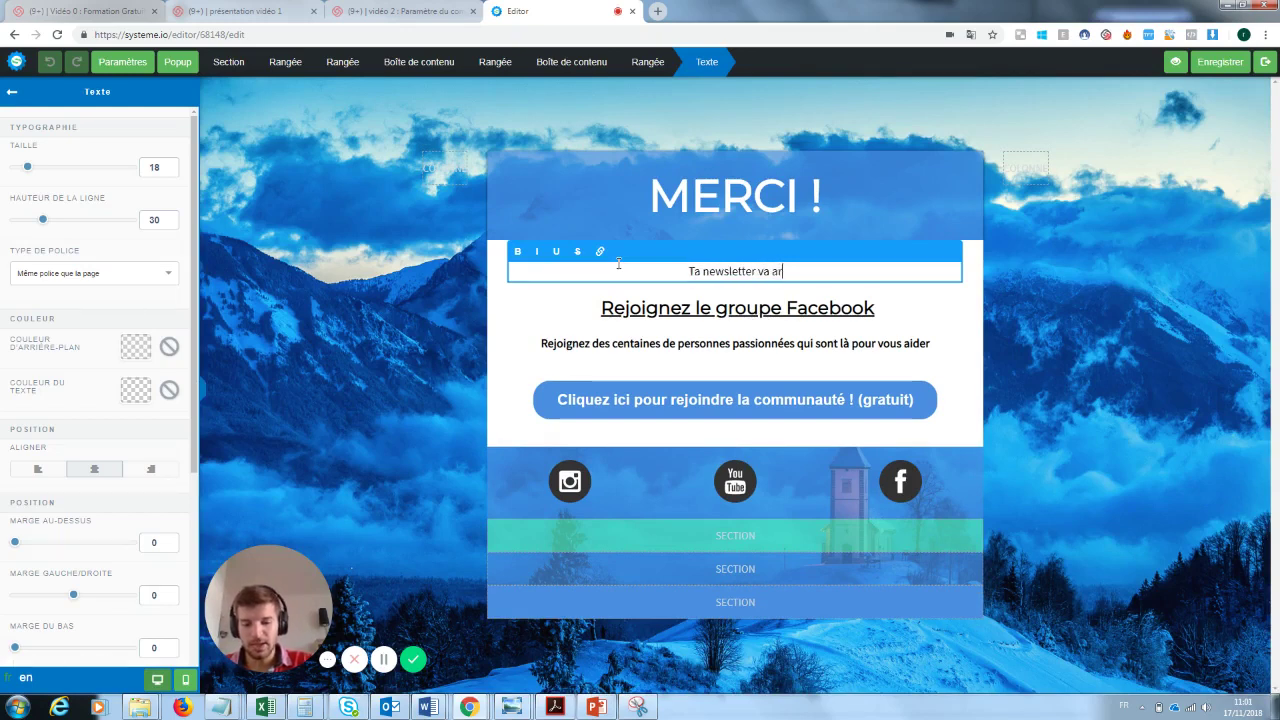
left_click(934, 294)
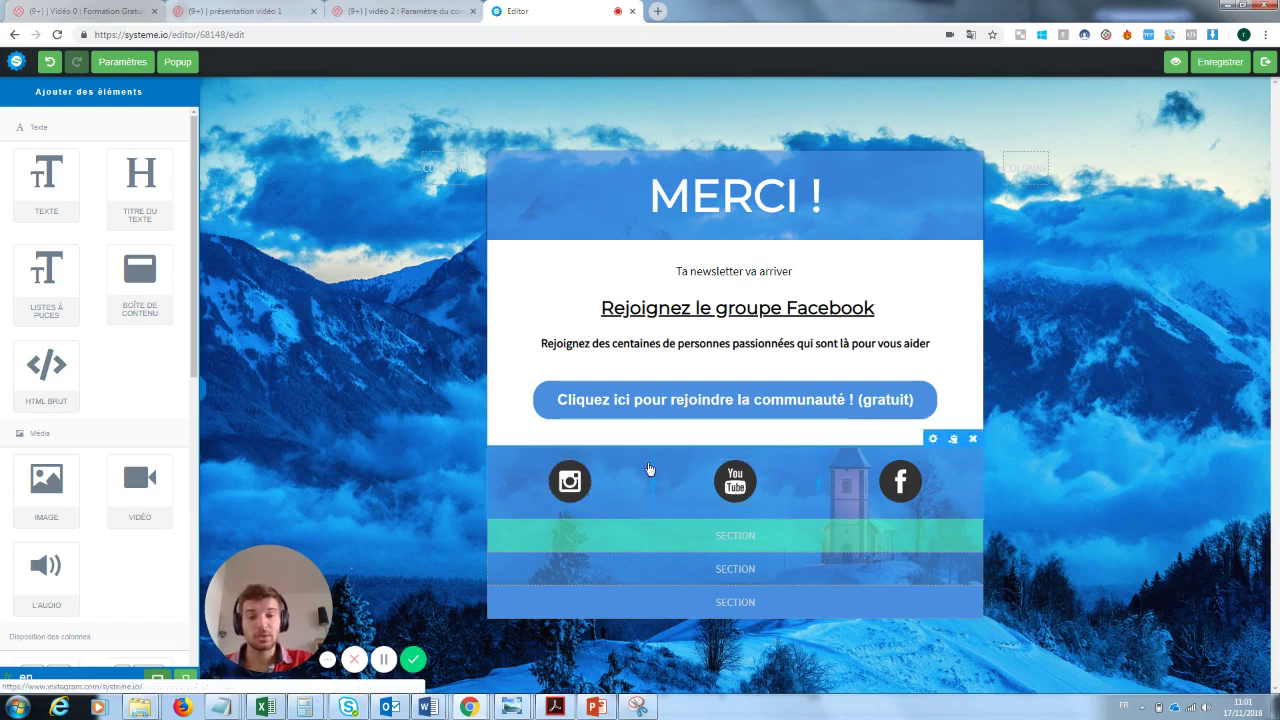
- Check the community button's page redirect and Facebook group link, and the social icons row
left_click(900, 400)
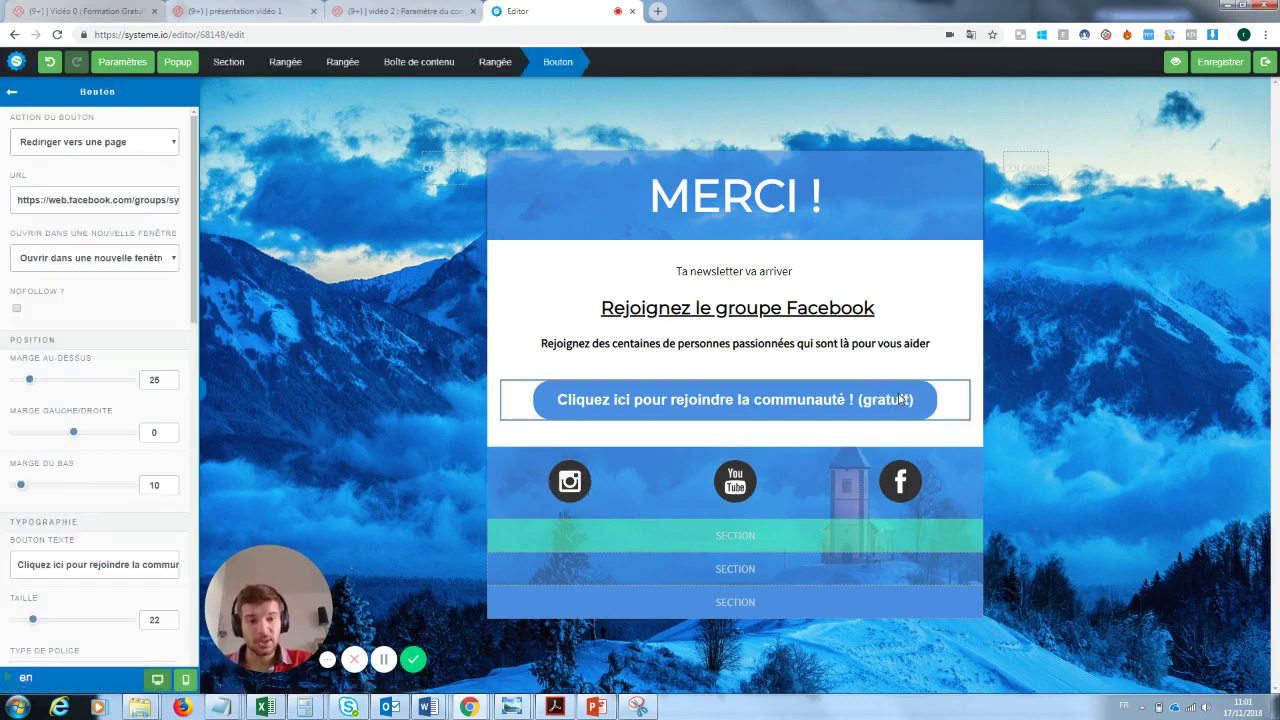
left_click(131, 147)
left_click(131, 147)
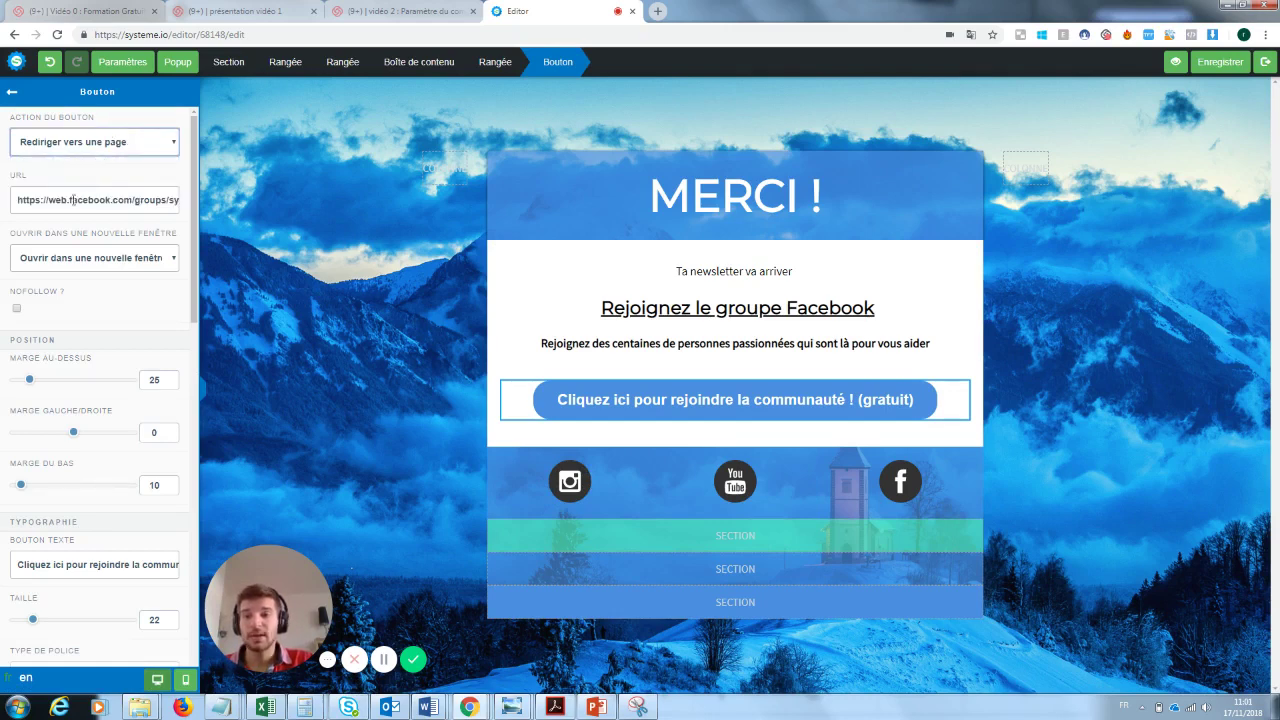
left_click_drag(20, 200, 255, 215)
left_click(747, 290)
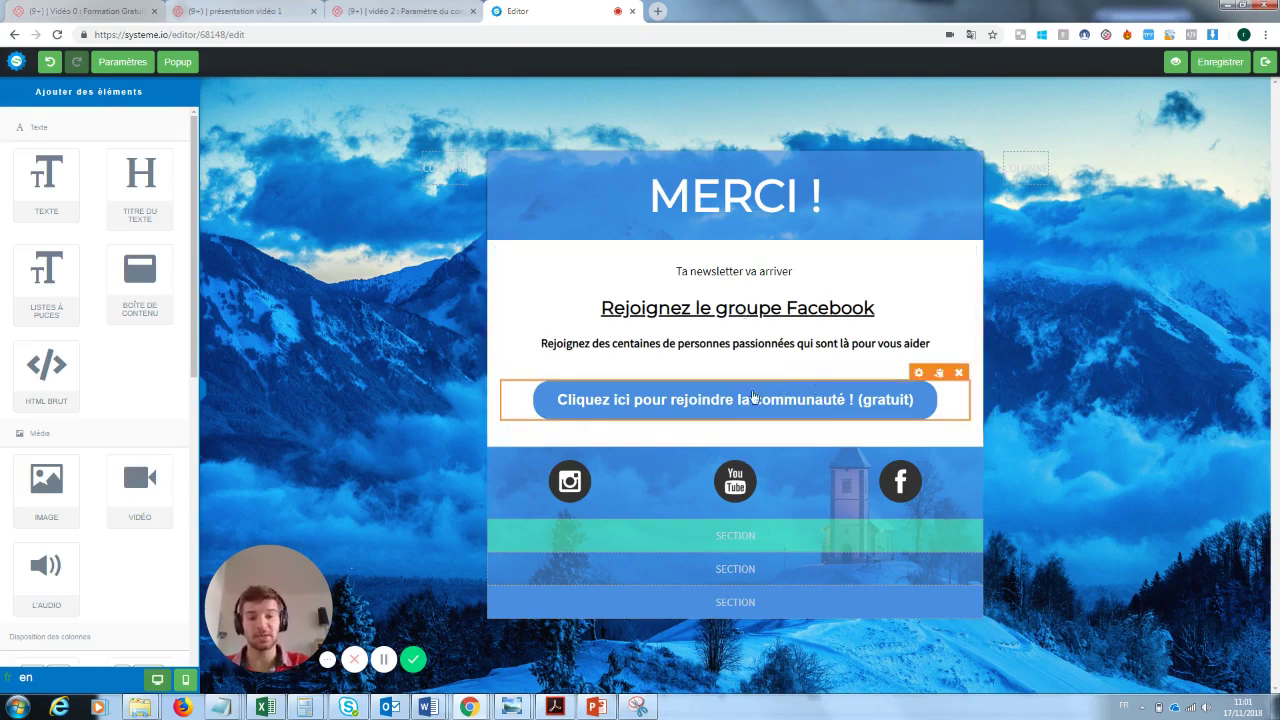
left_click(576, 480)
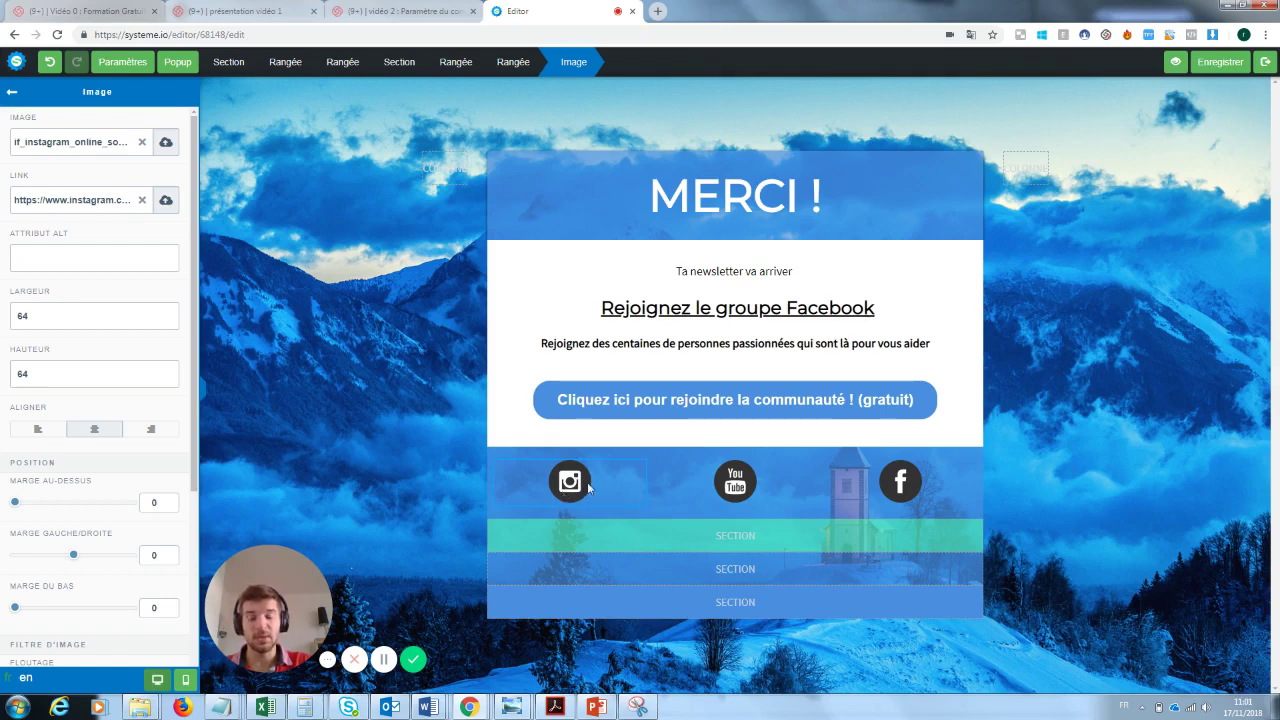
key("Escape")
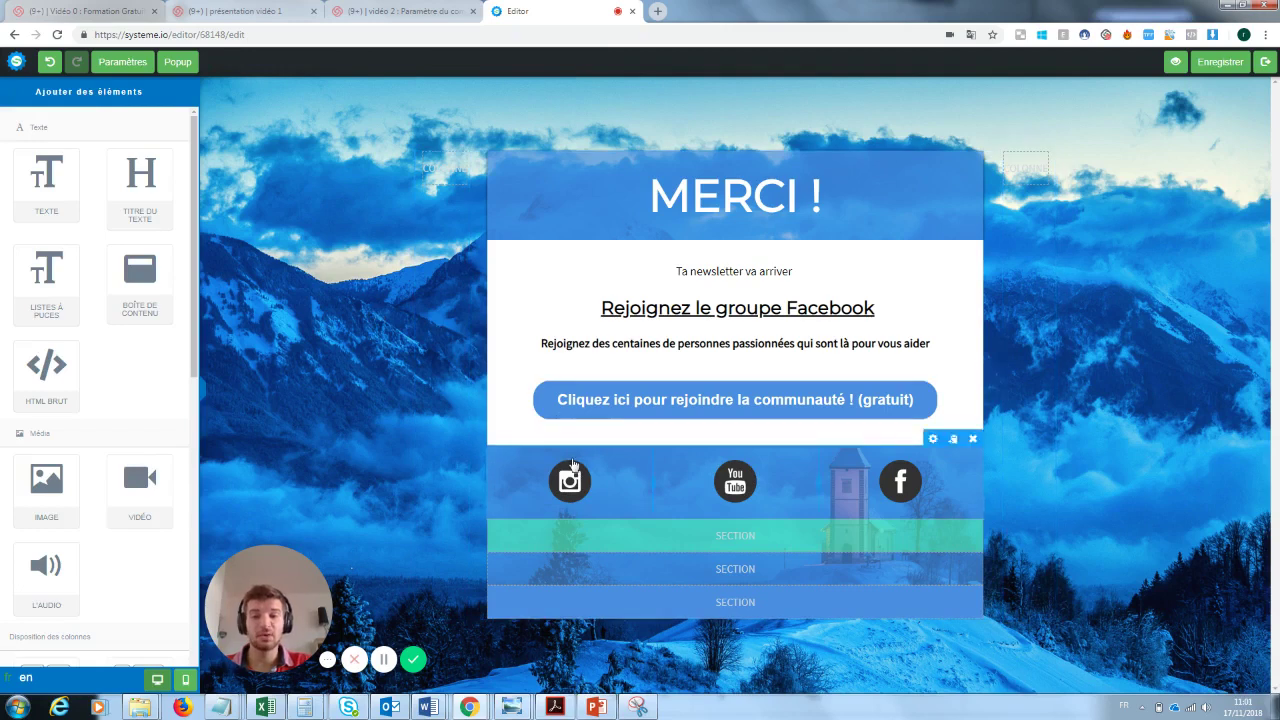
left_click(573, 463)
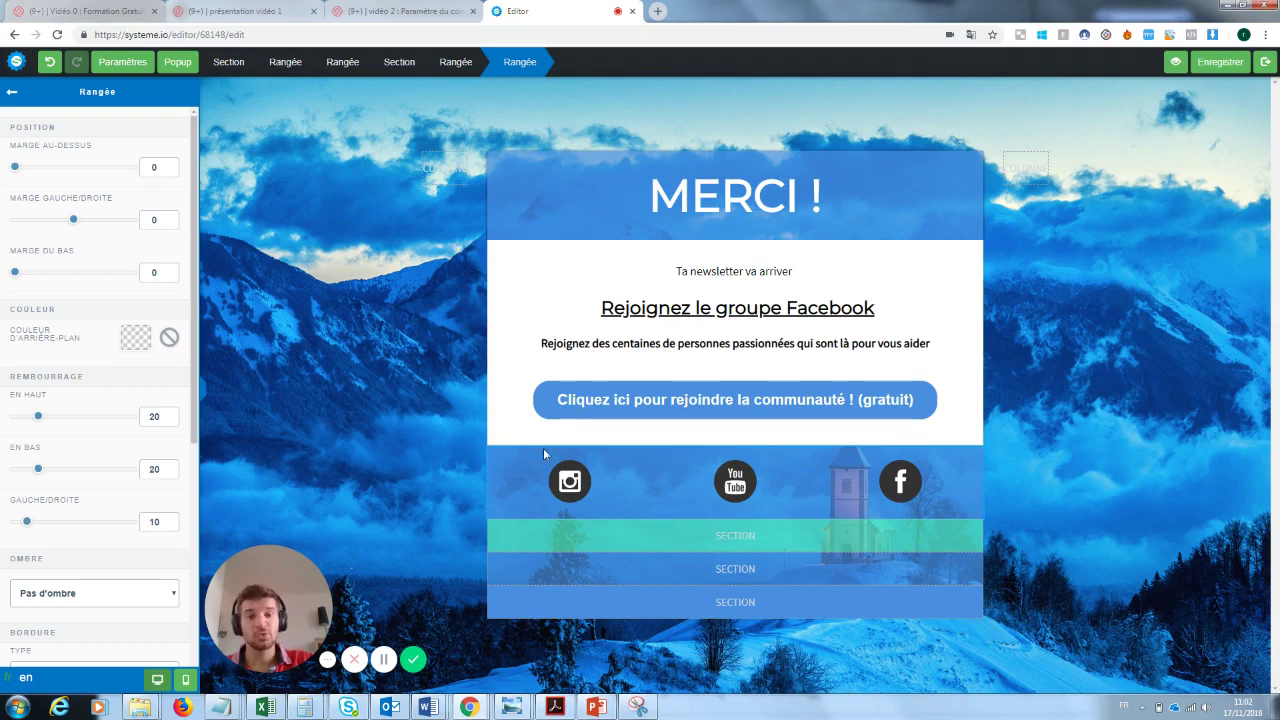
left_click(796, 410)
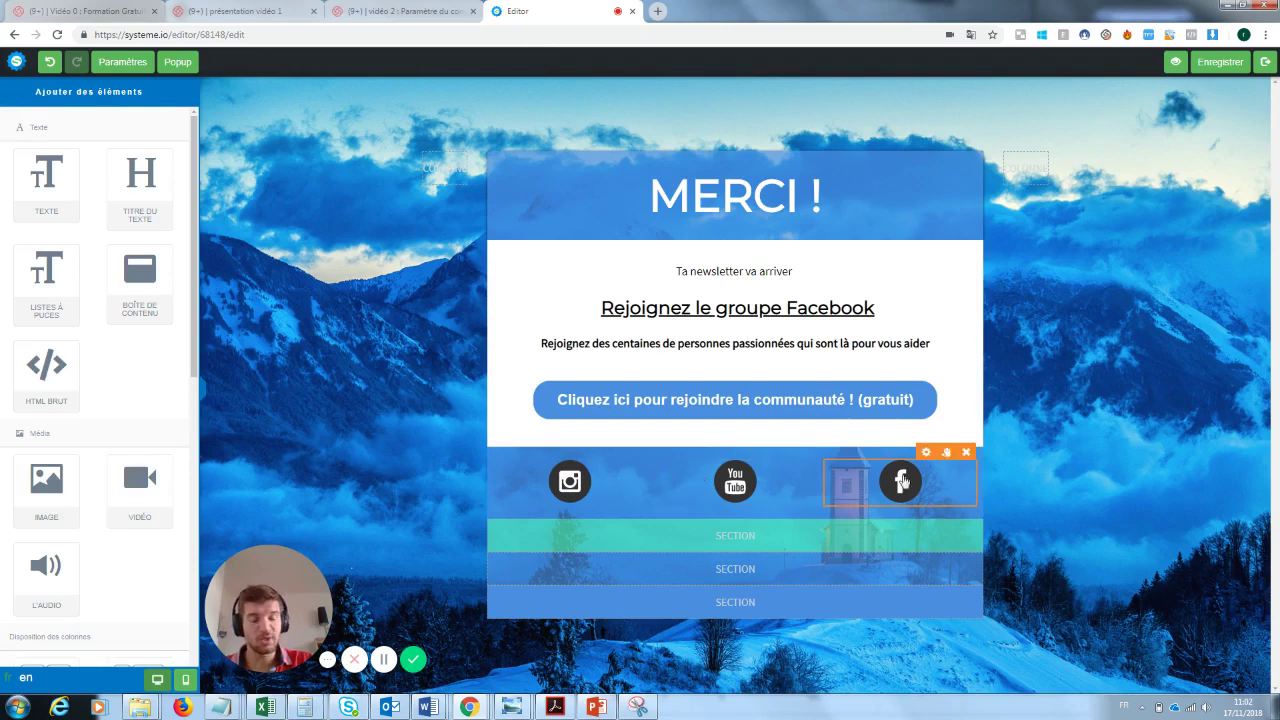
- Save the thank-you page and return to the funnel's Page de capture step settings
left_click(1220, 62)
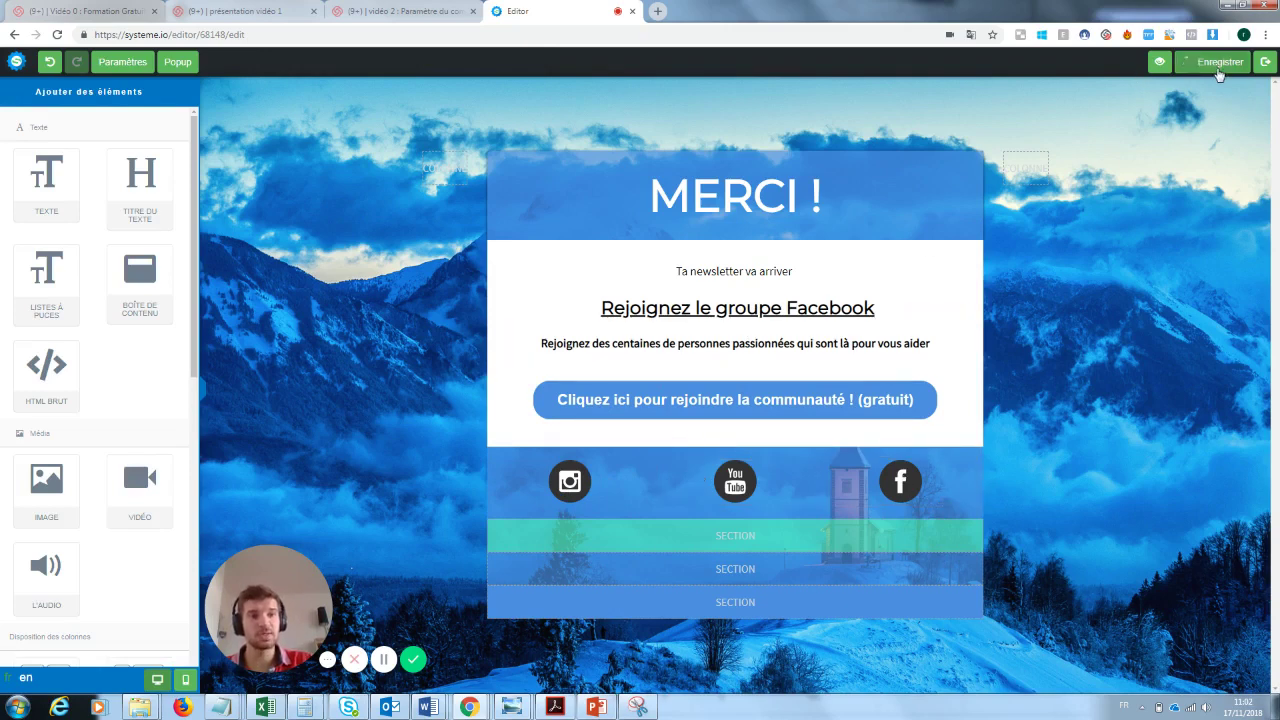
left_click(1267, 63)
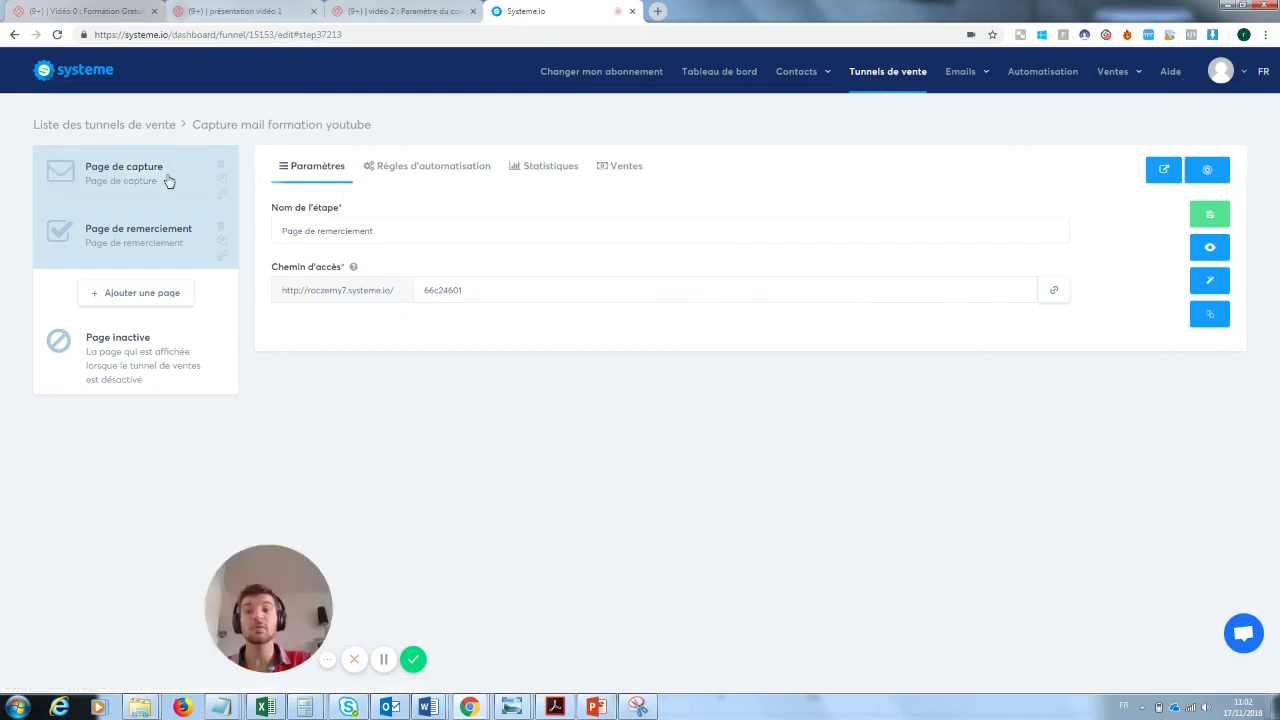
left_click(170, 176)
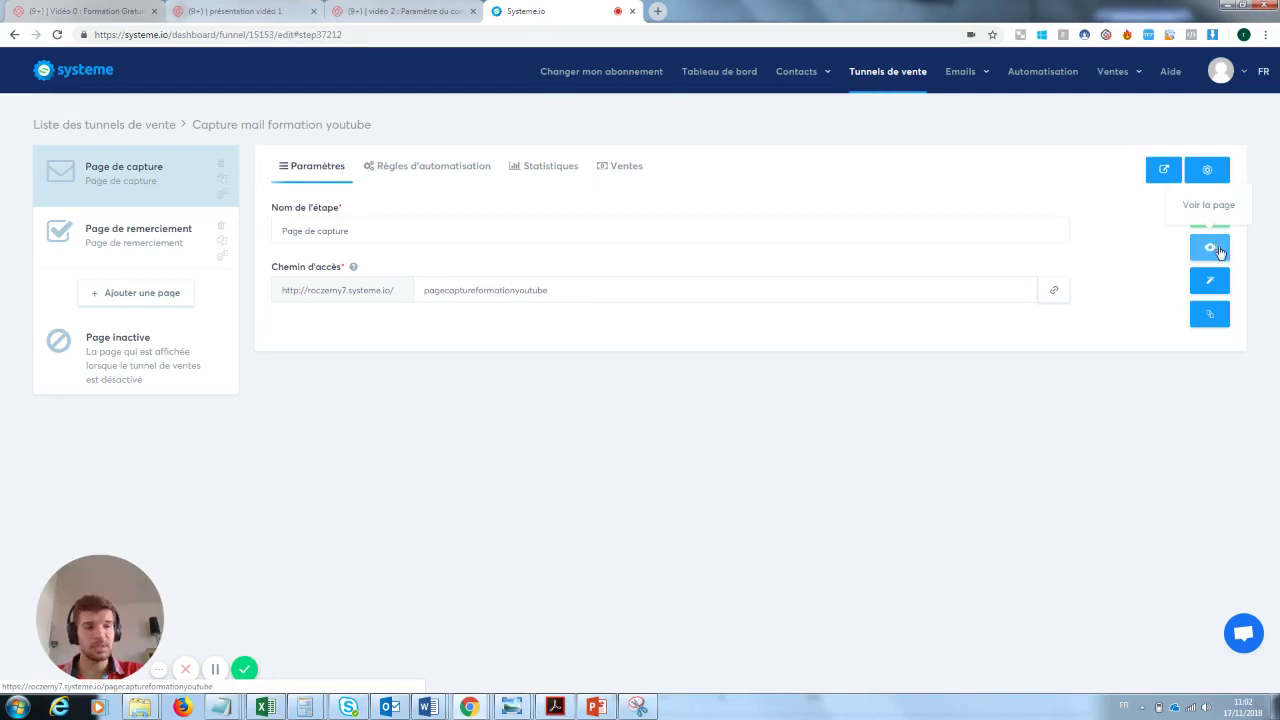
- Submit a test email address on the live capture page
left_click(1213, 248)
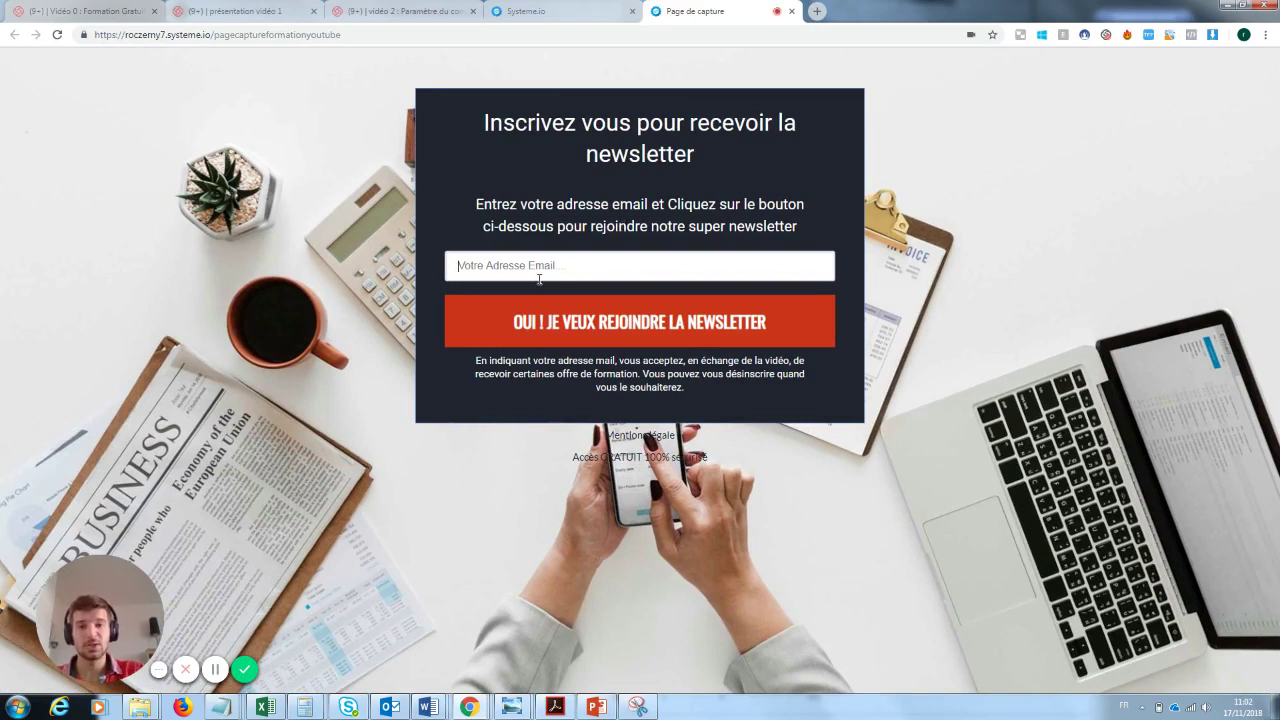
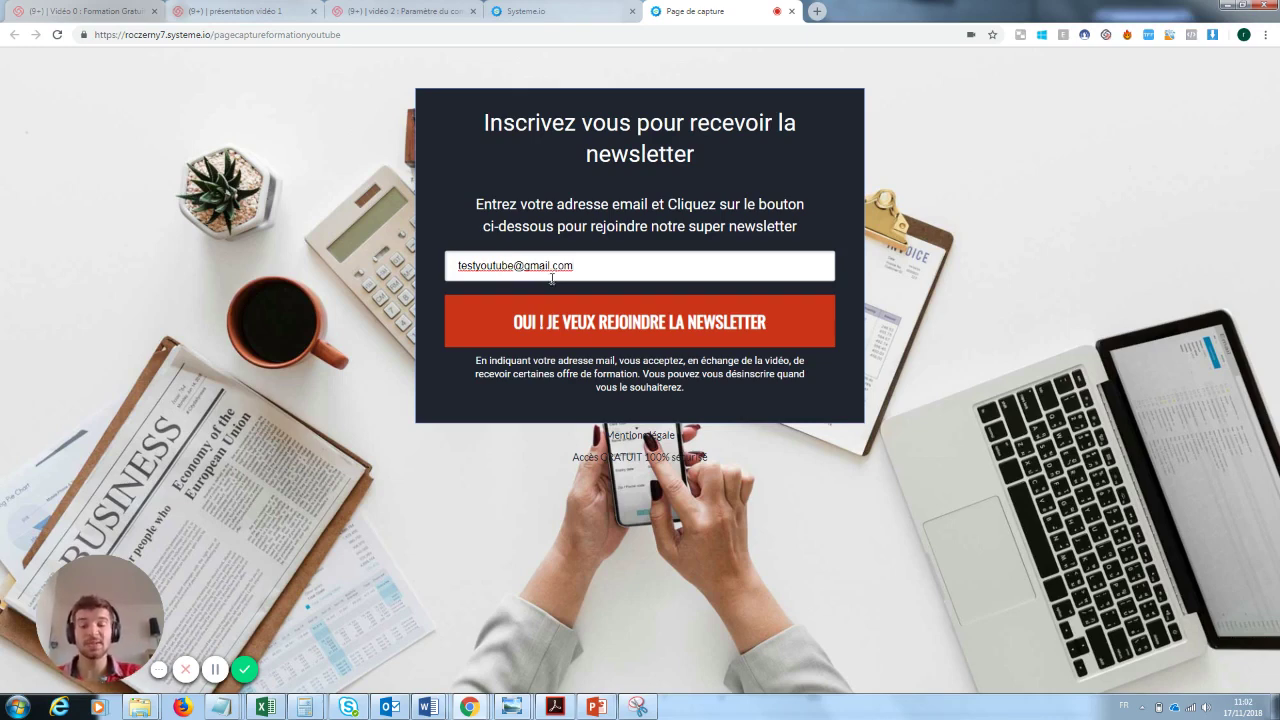
left_click(648, 324)
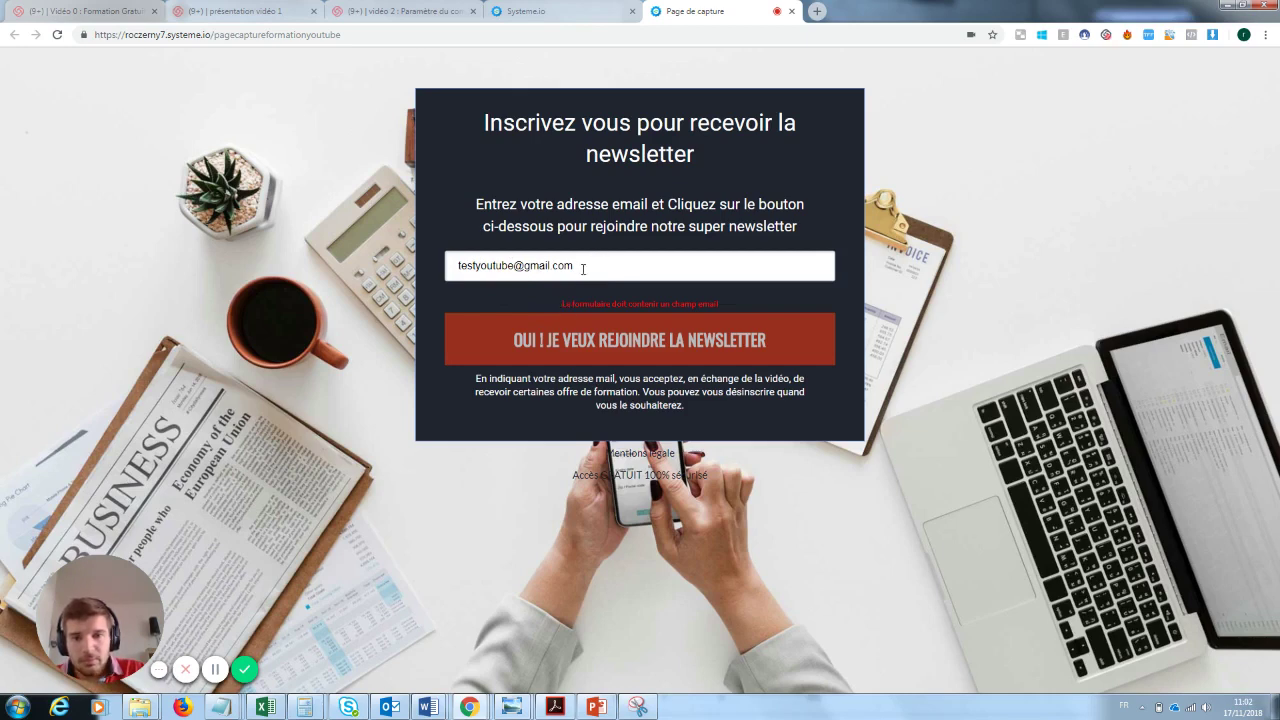
- Retry the signup with a shortened address, then return to the Systeme.io tab
left_click_drag(513, 265, 473, 265)
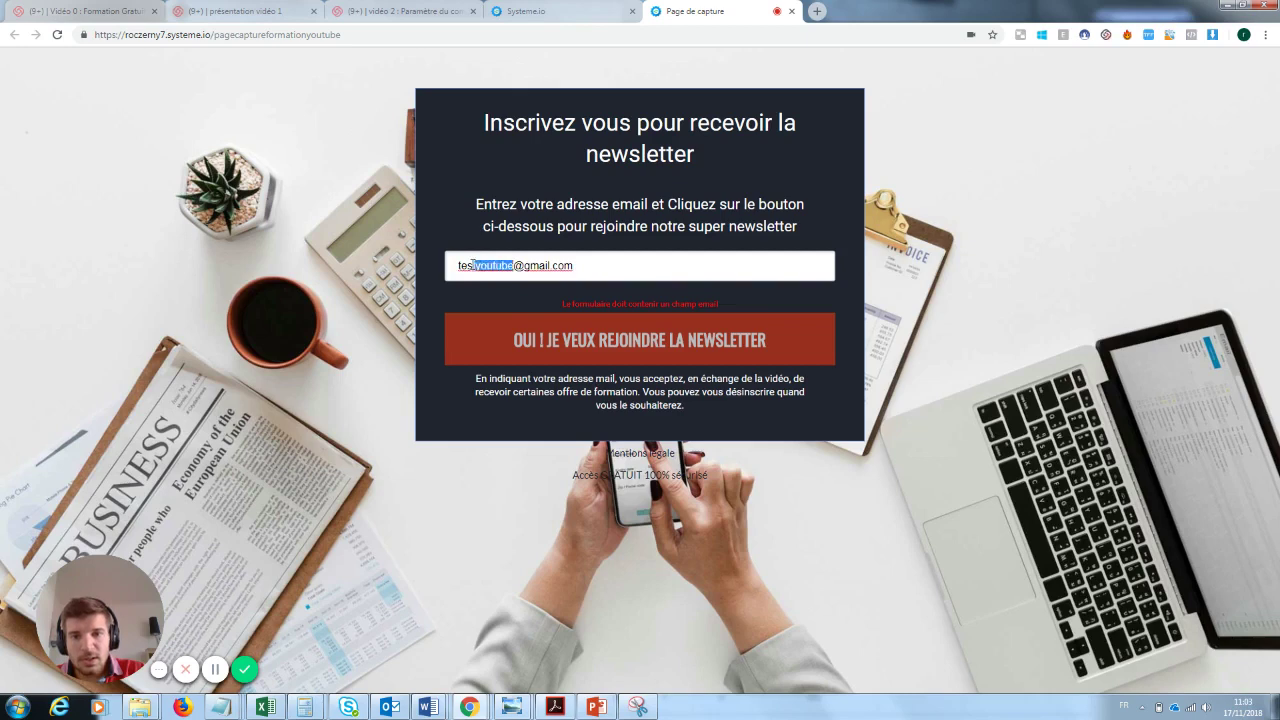
key("BackSpace")
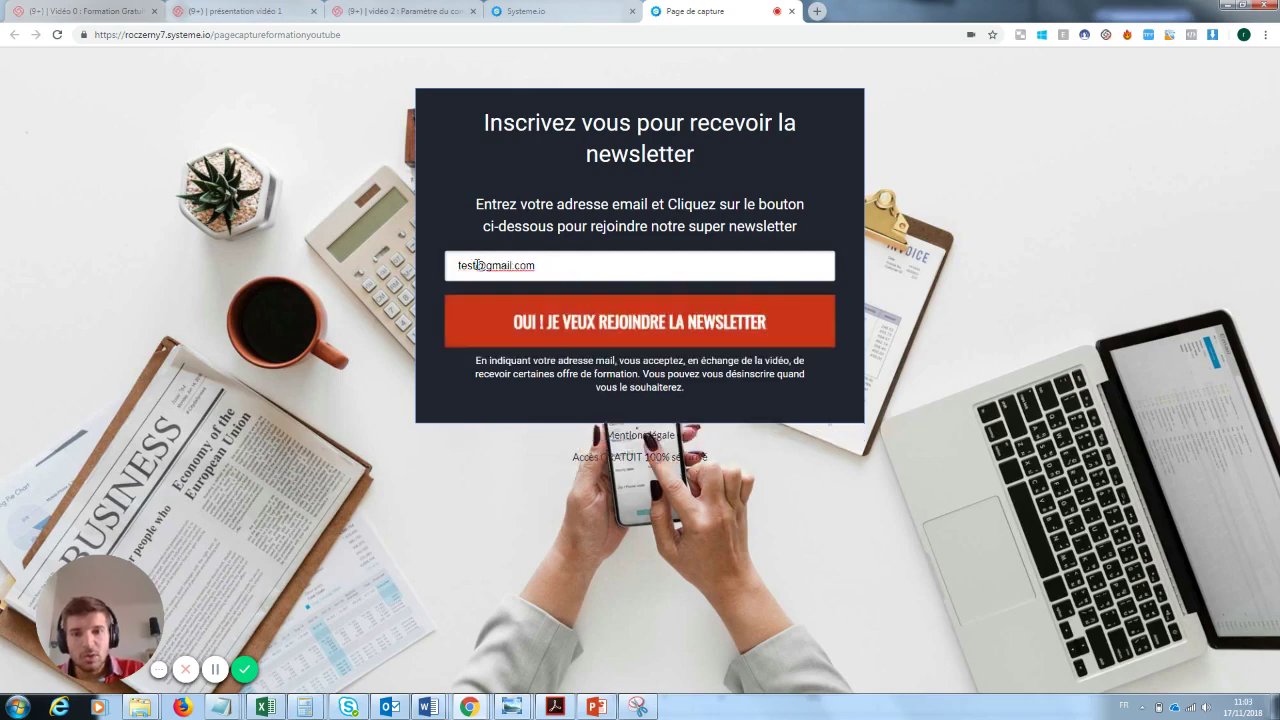
left_click(613, 326)
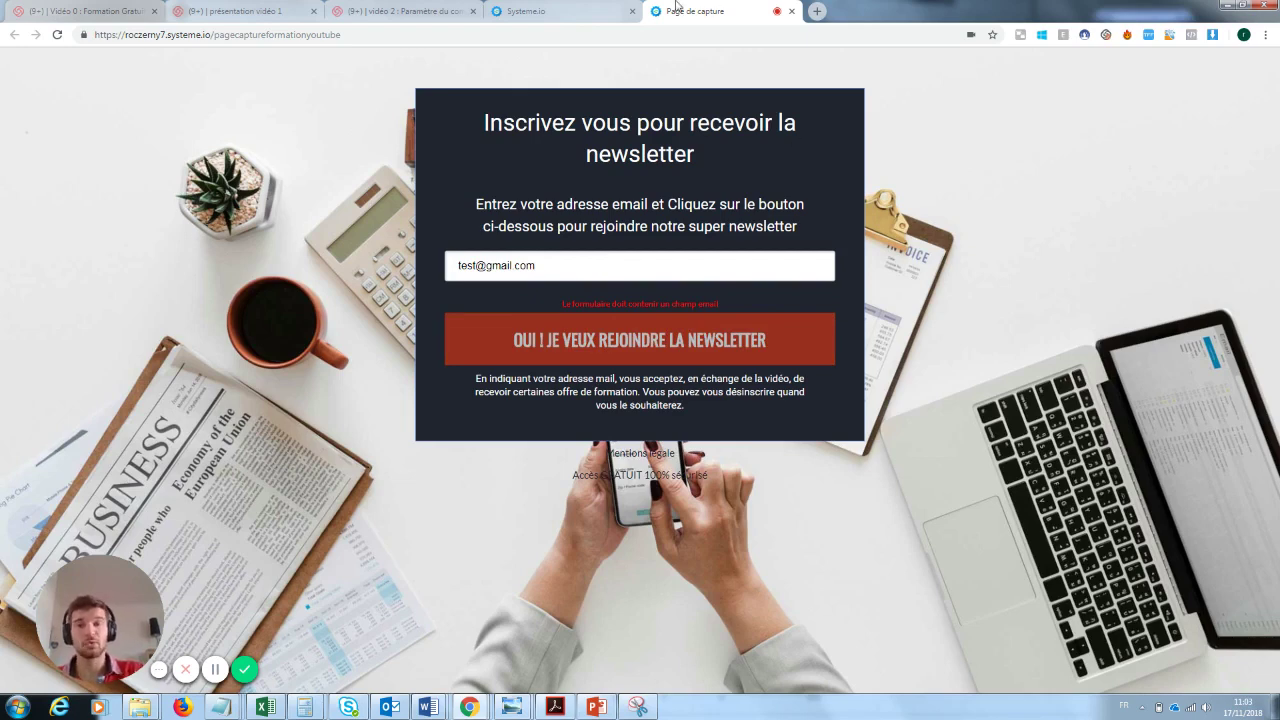
left_click(603, 7)
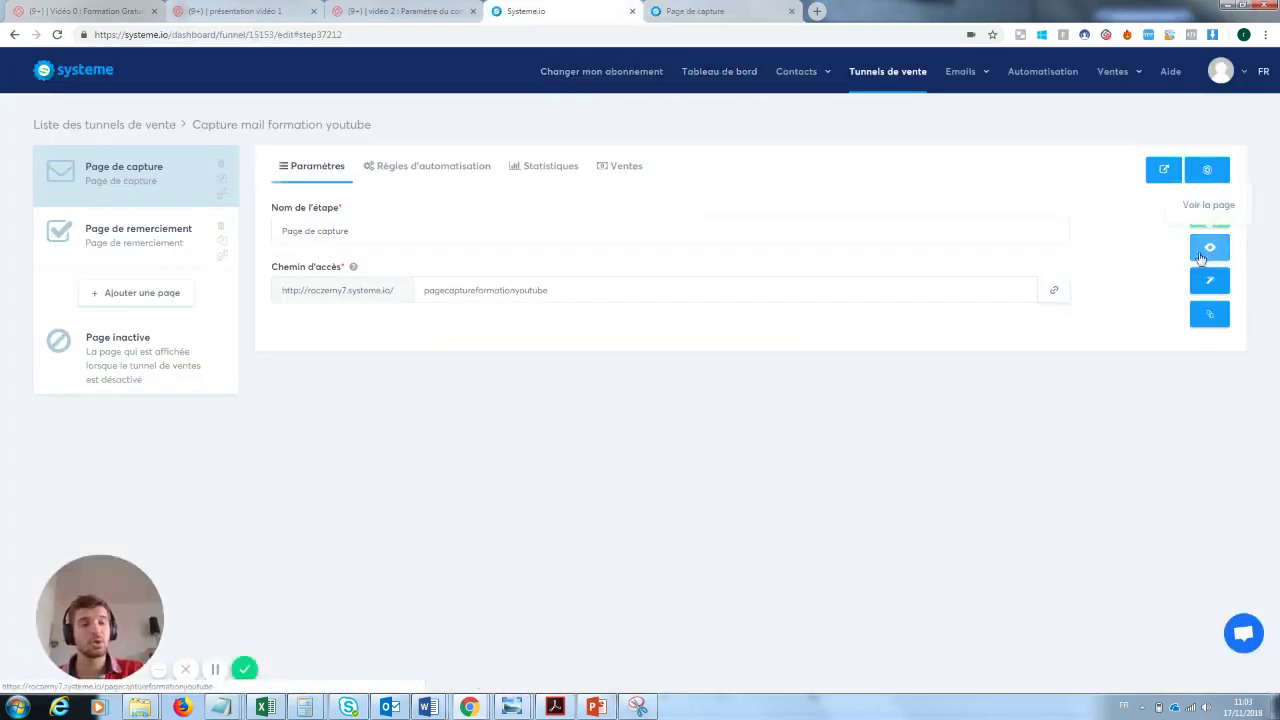
- Set the capture form input's Type de données to Email
left_click(1211, 287)
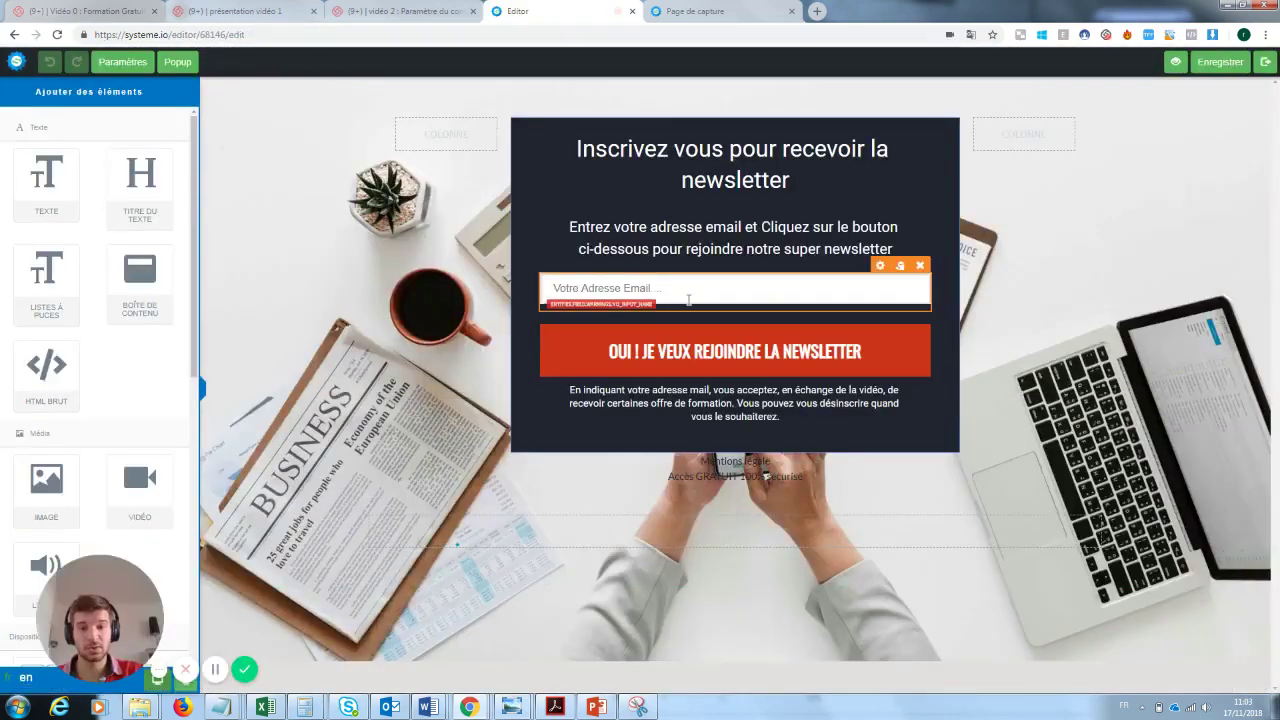
left_click(688, 302)
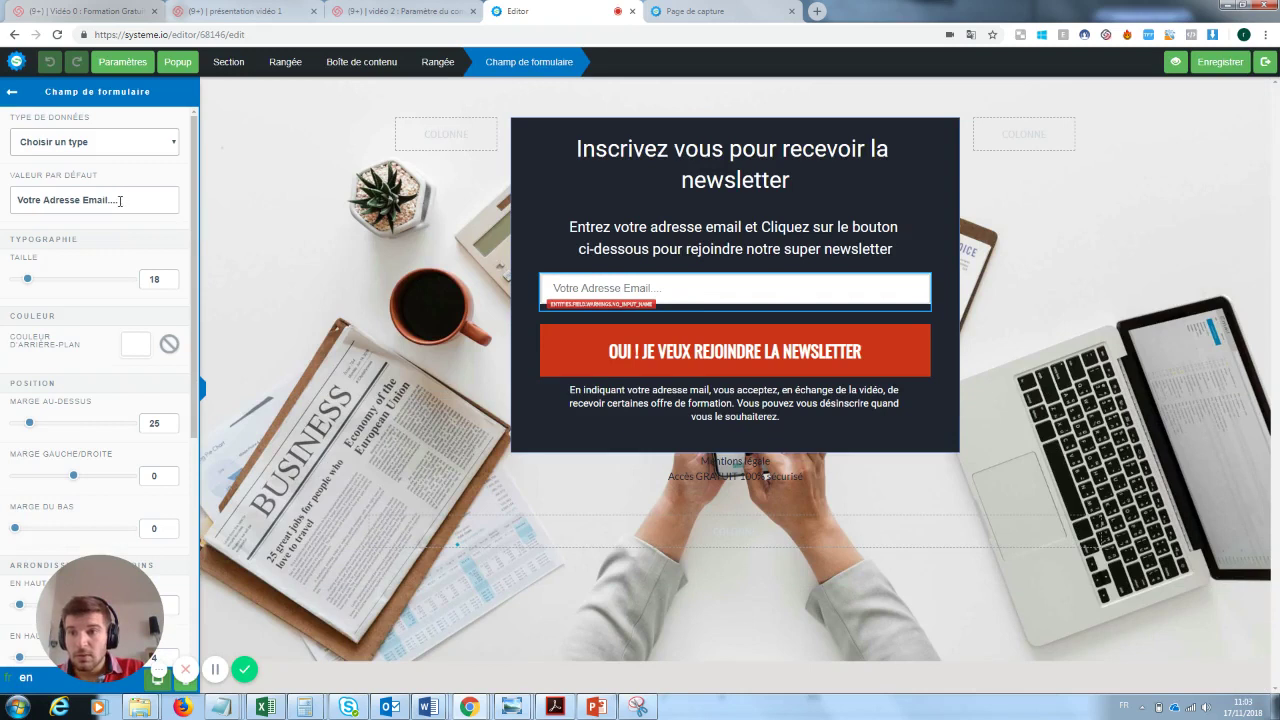
left_click(125, 146)
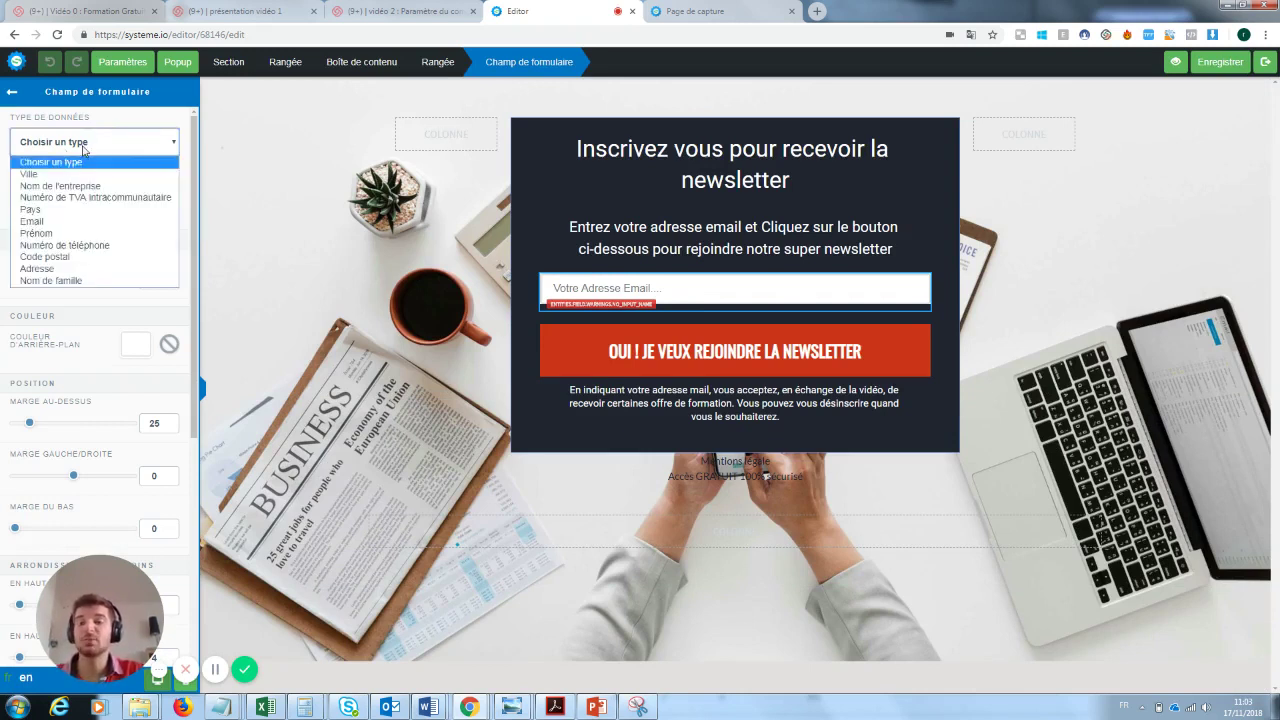
left_click(41, 222)
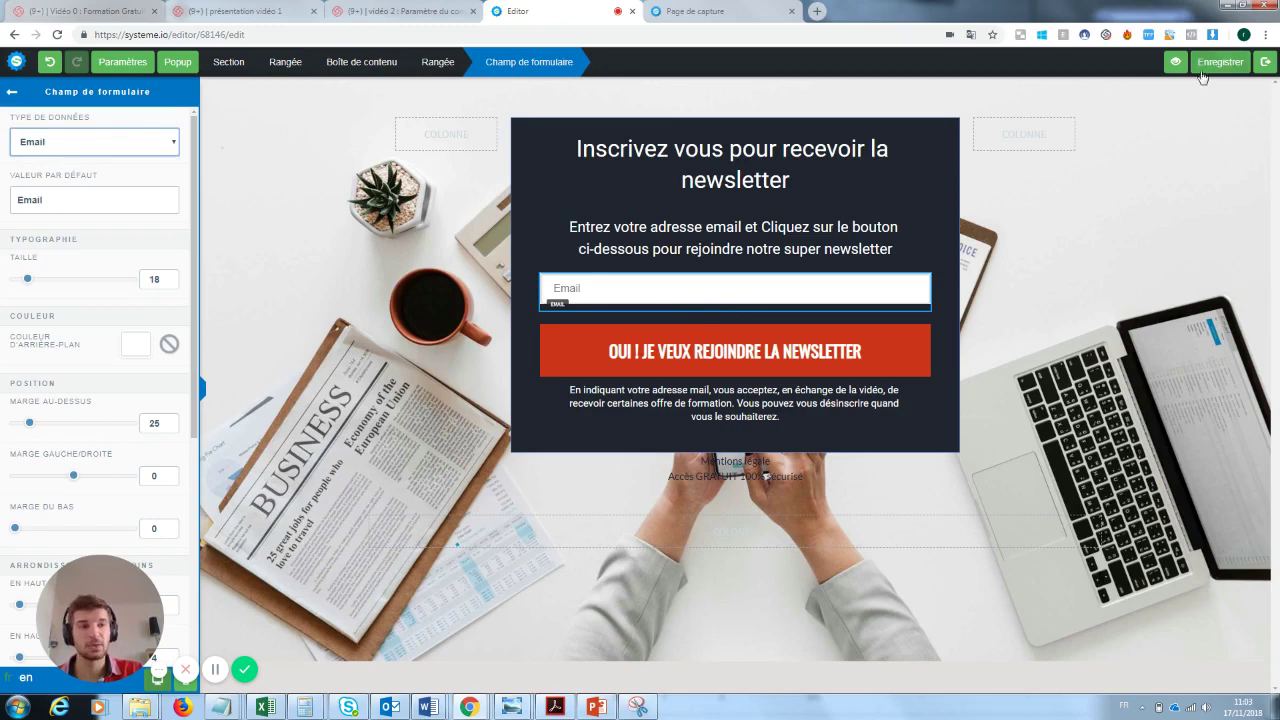
- Change its default value to 'Rentre ton email ici :)', save, and exit the editor
left_click_drag(42, 199, 3, 203)
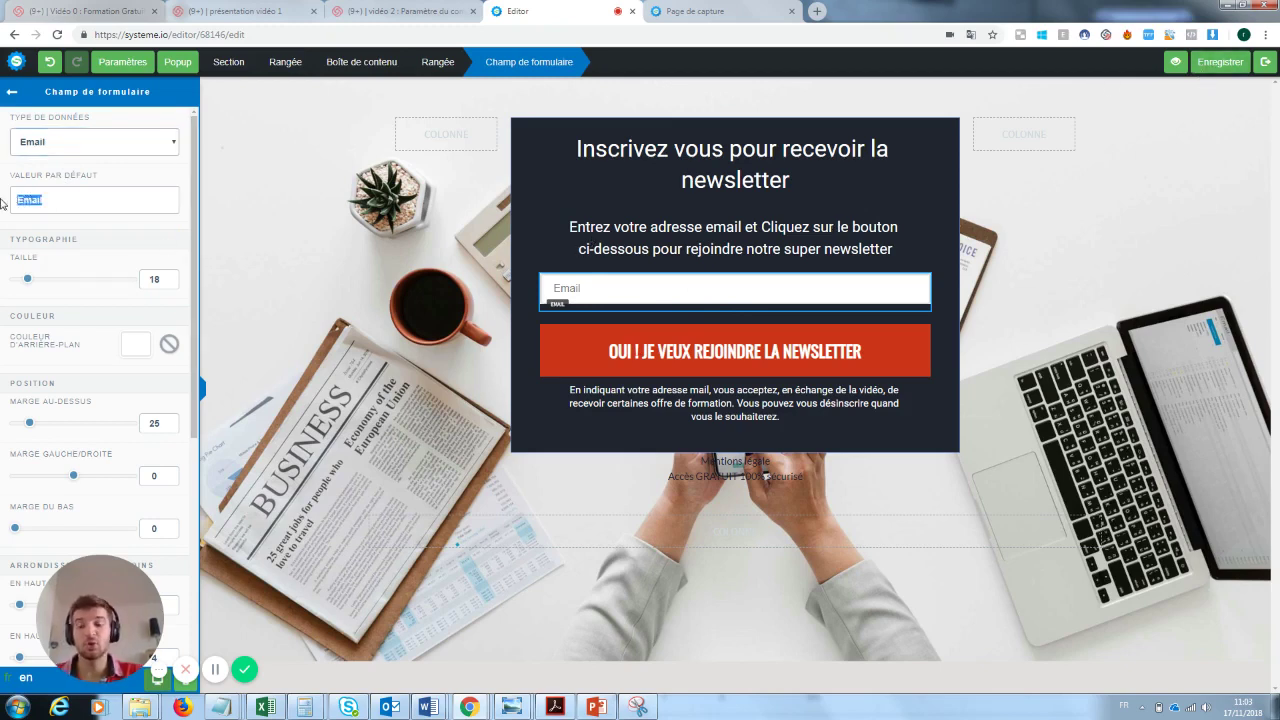
key("BackSpace")
type("Rentre")
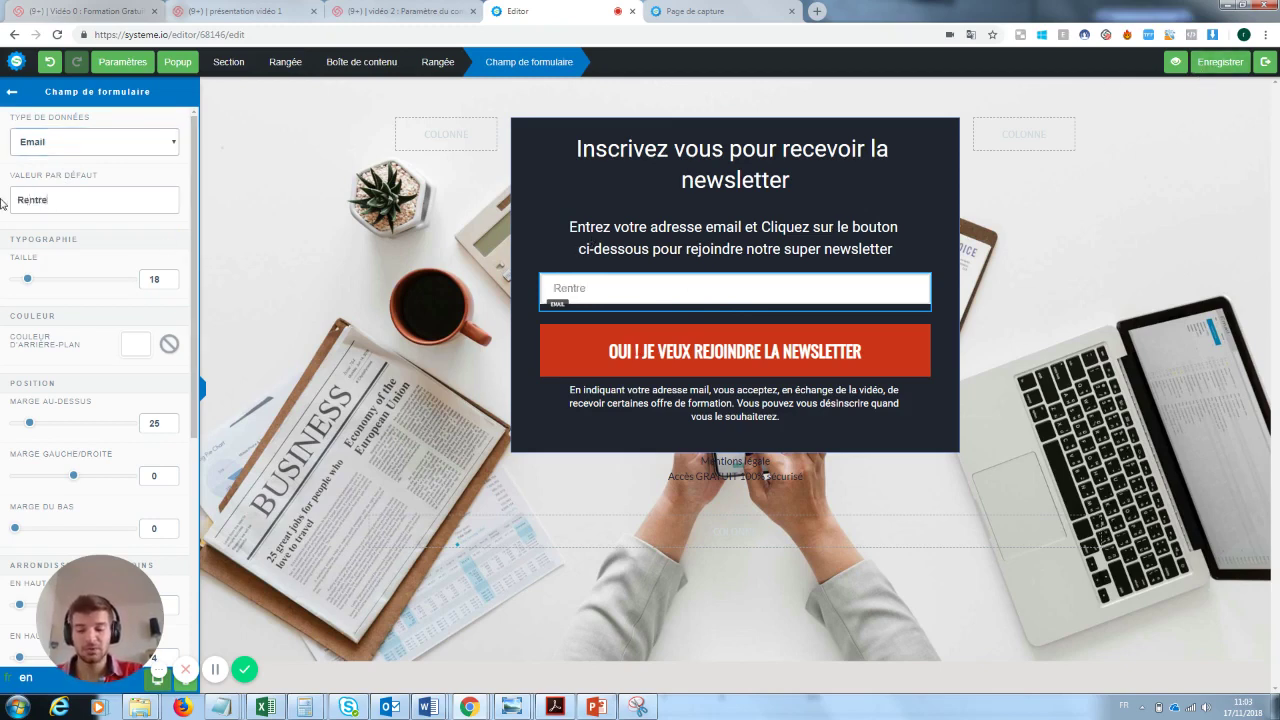
type(" ton email ici")
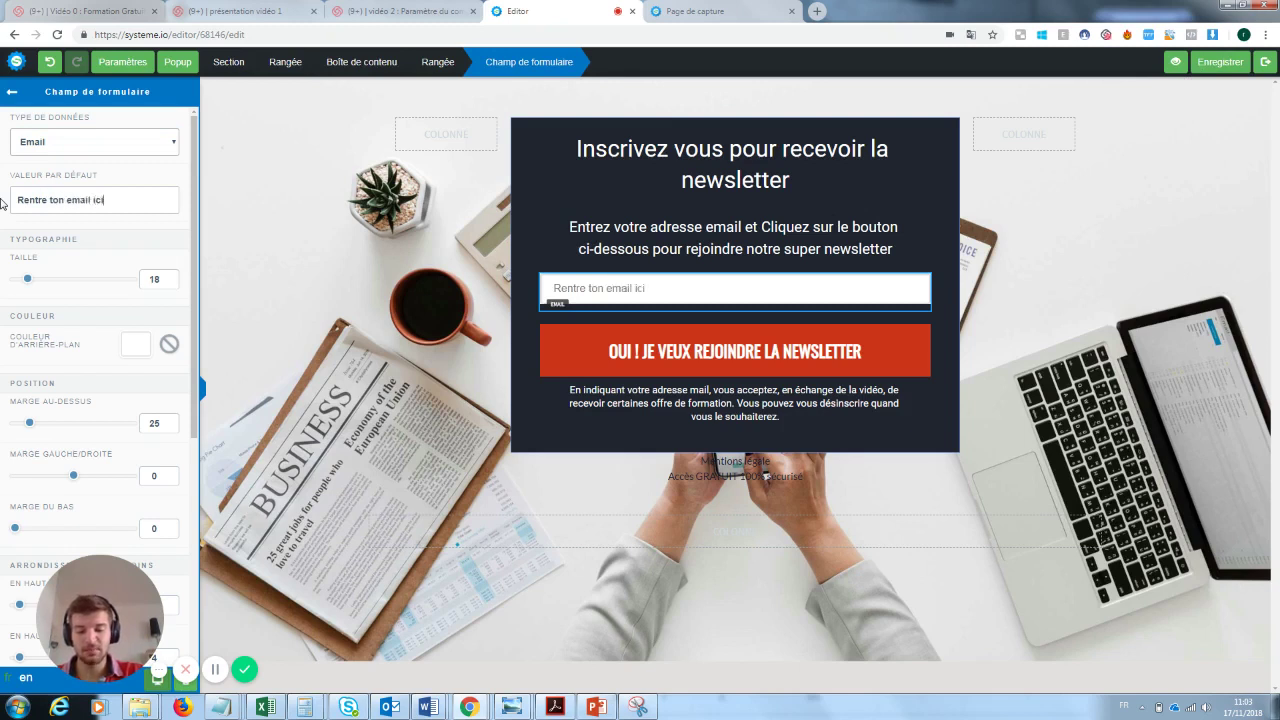
type(" :)")
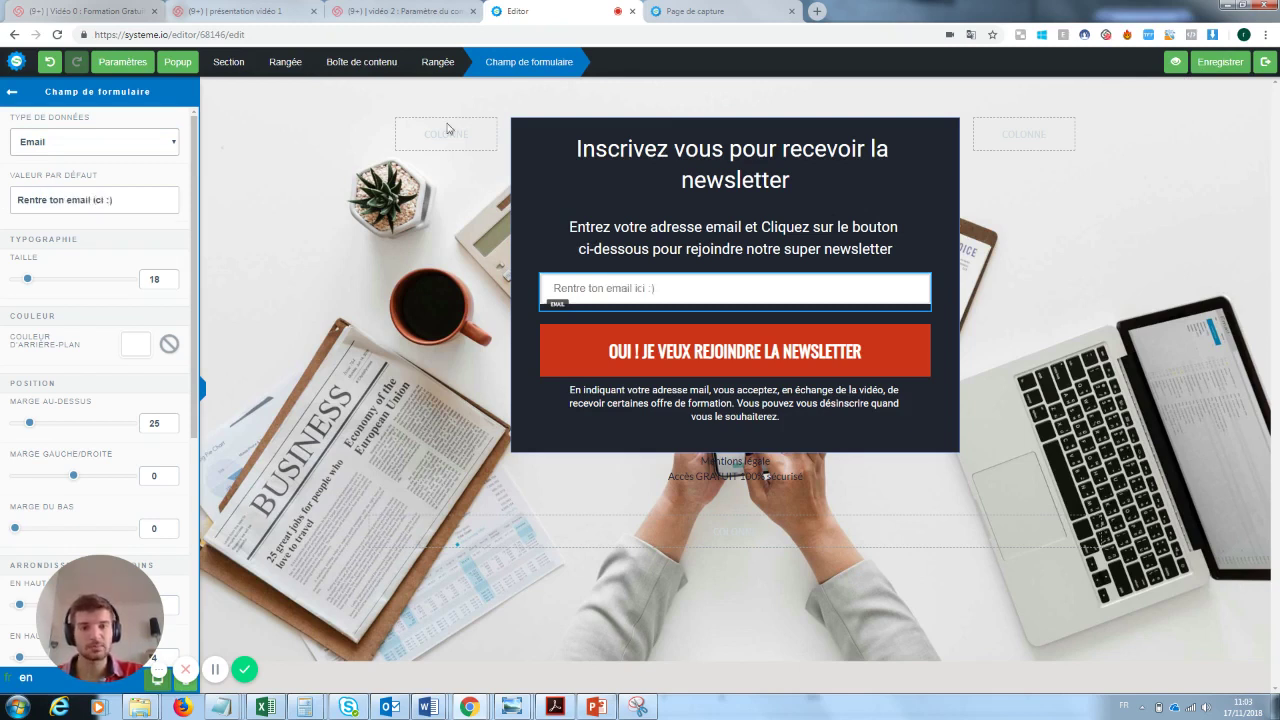
left_click(1212, 66)
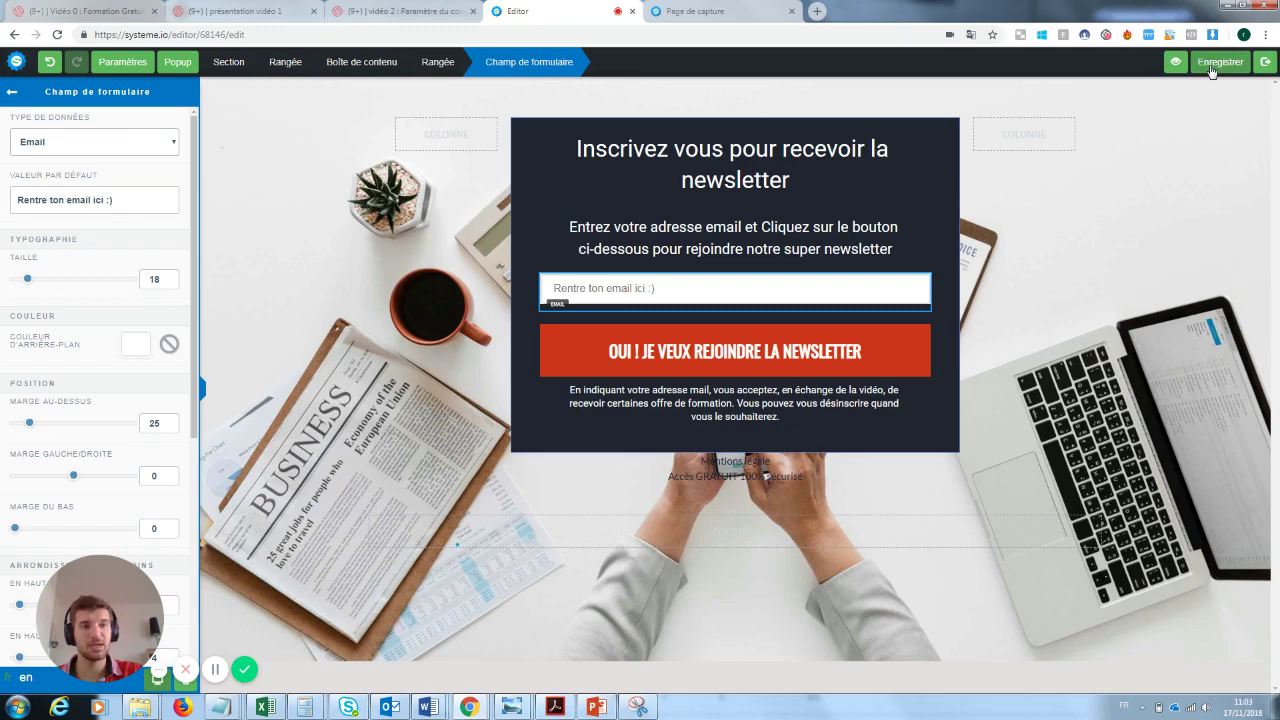
left_click(1266, 62)
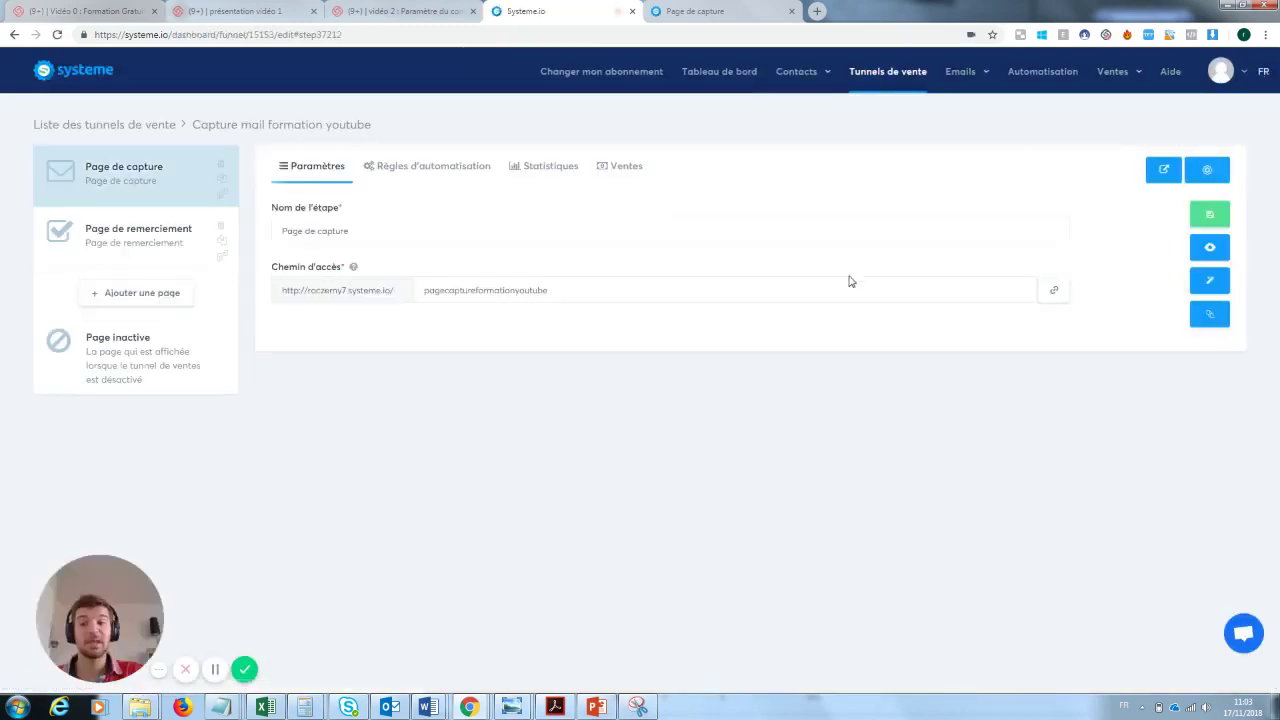
- Retest signup on the live capture page with a test email, then close the Confirmation tab
left_click(1210, 249)
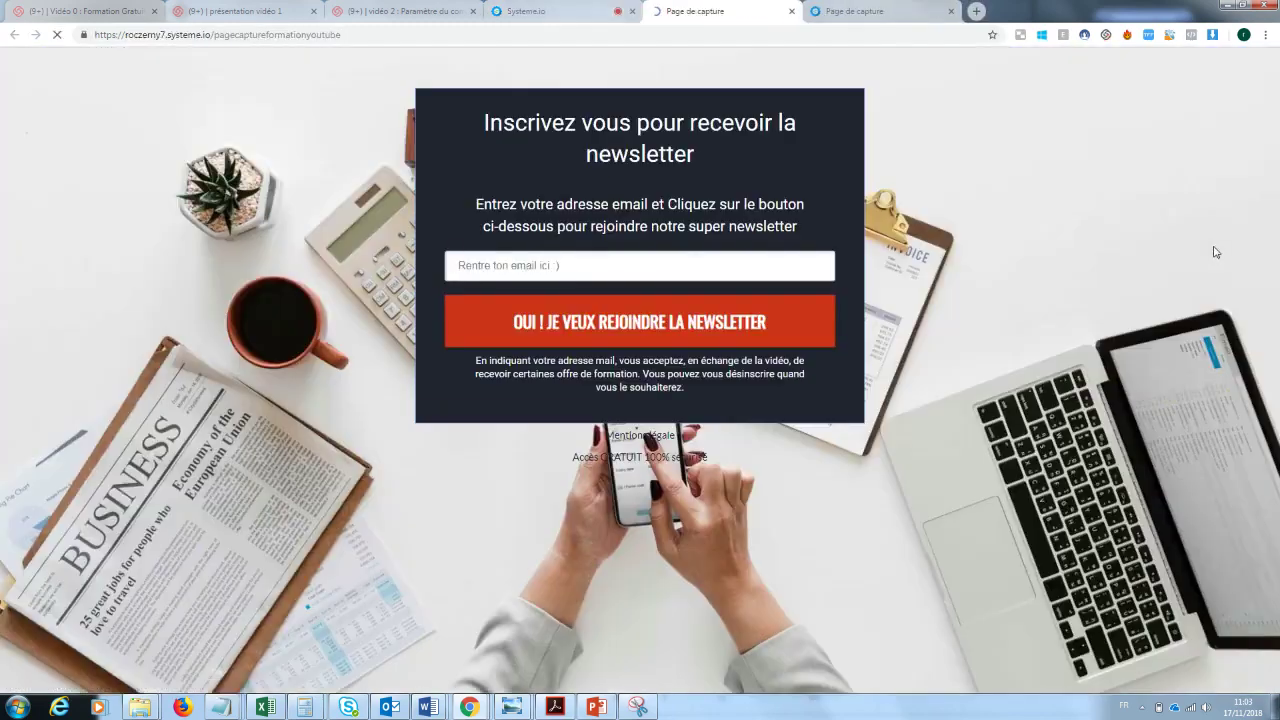
left_click(555, 255)
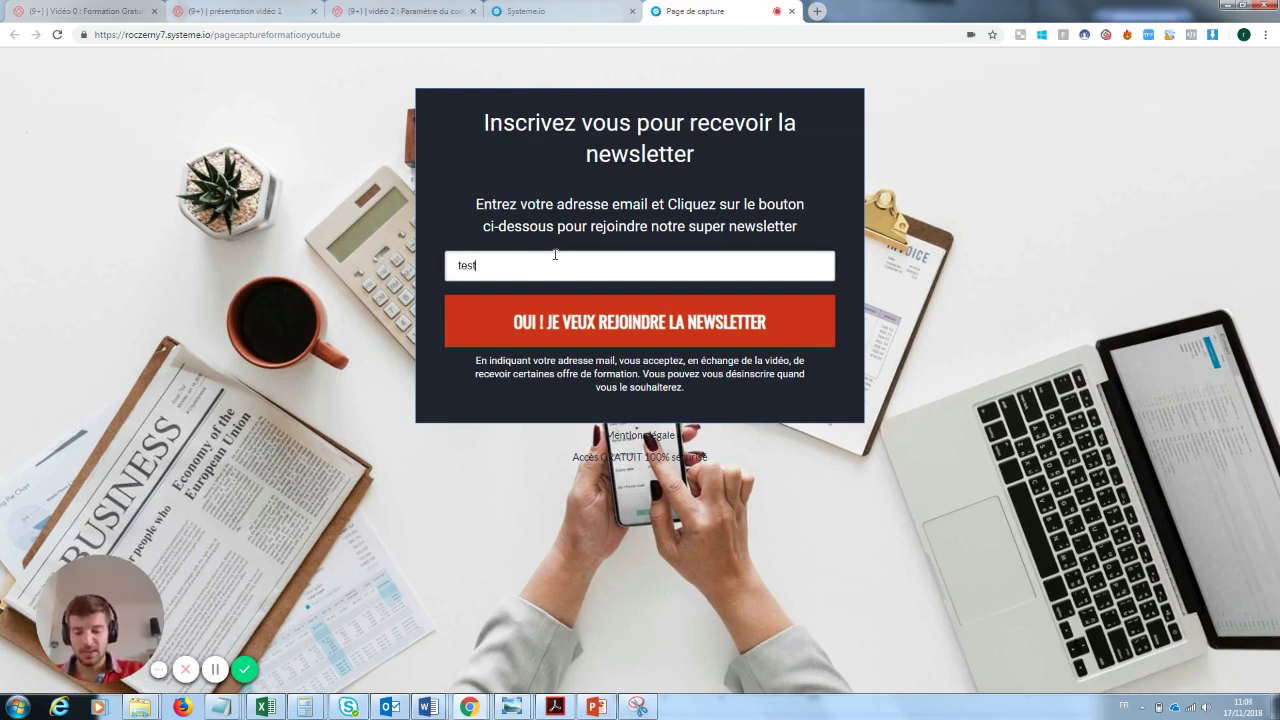
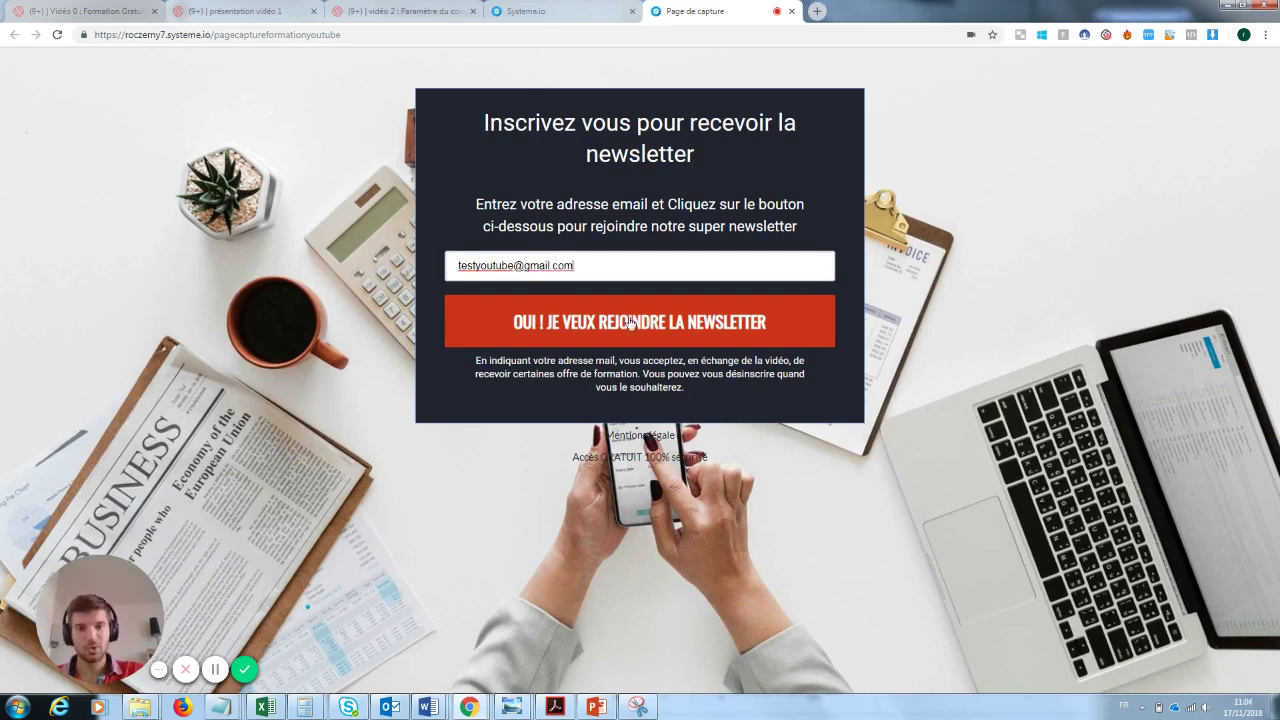
left_click(630, 322)
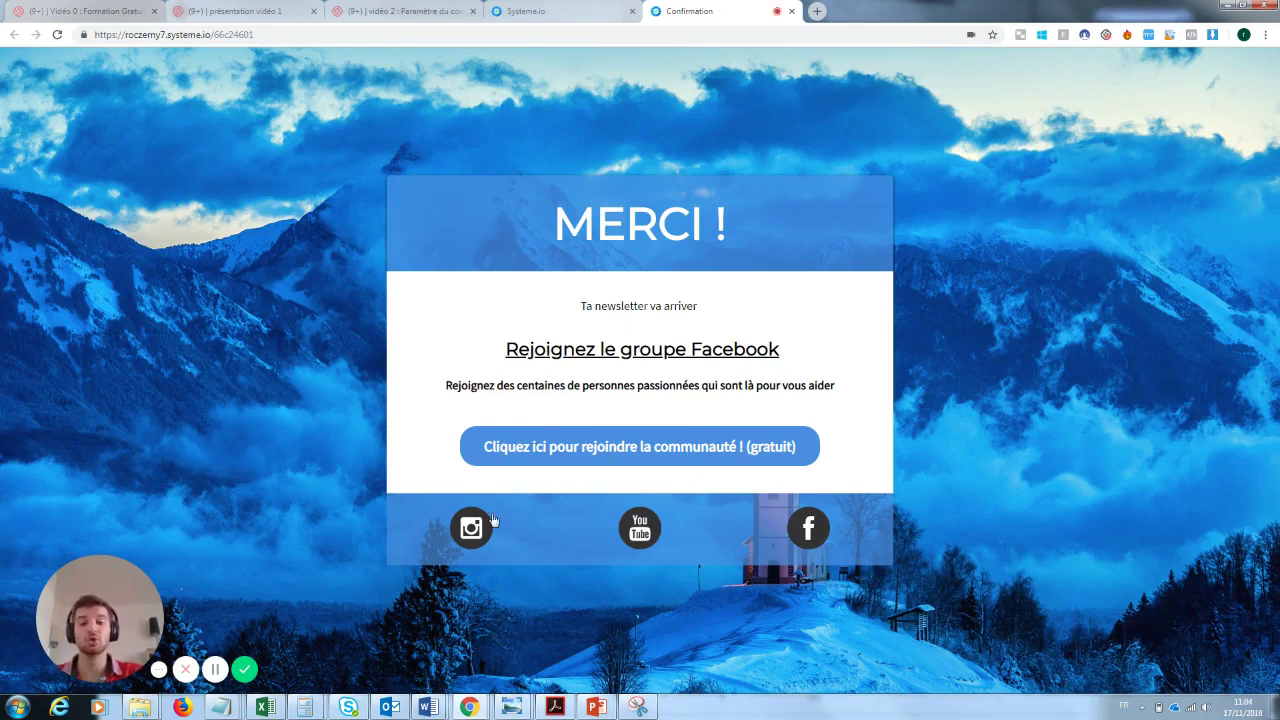
left_click(791, 11)
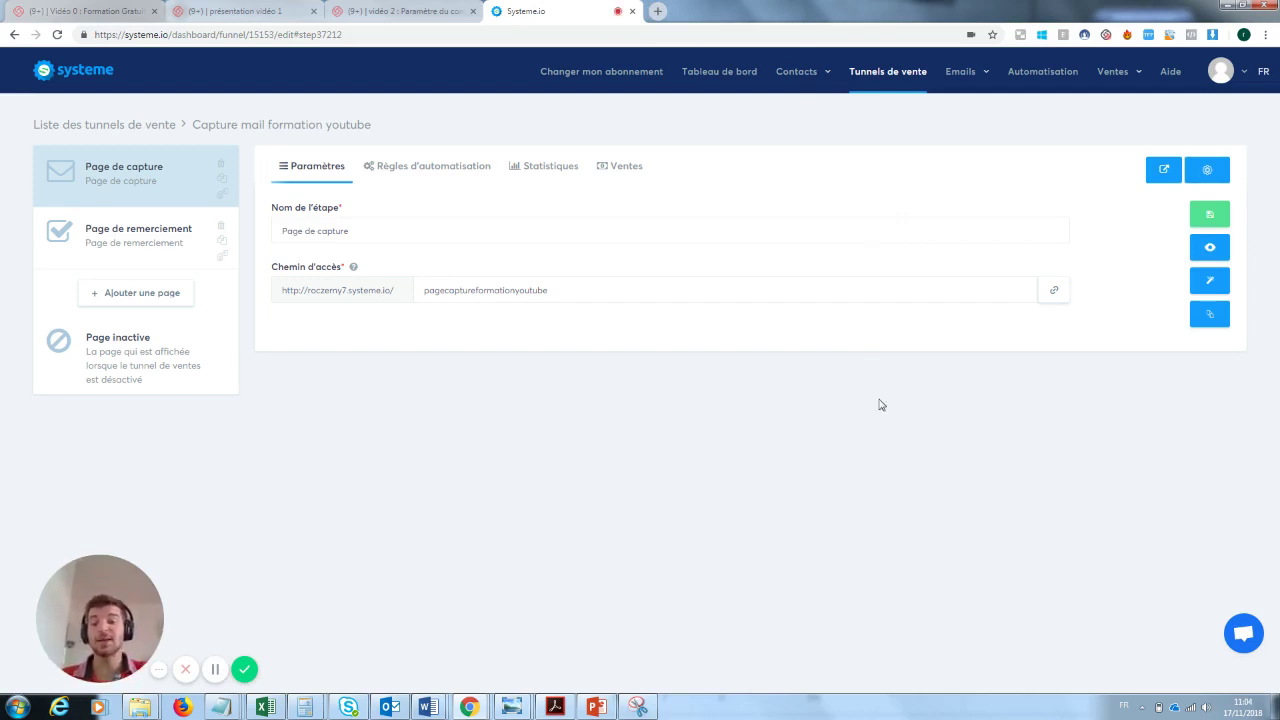
mouse_move(795, 78)
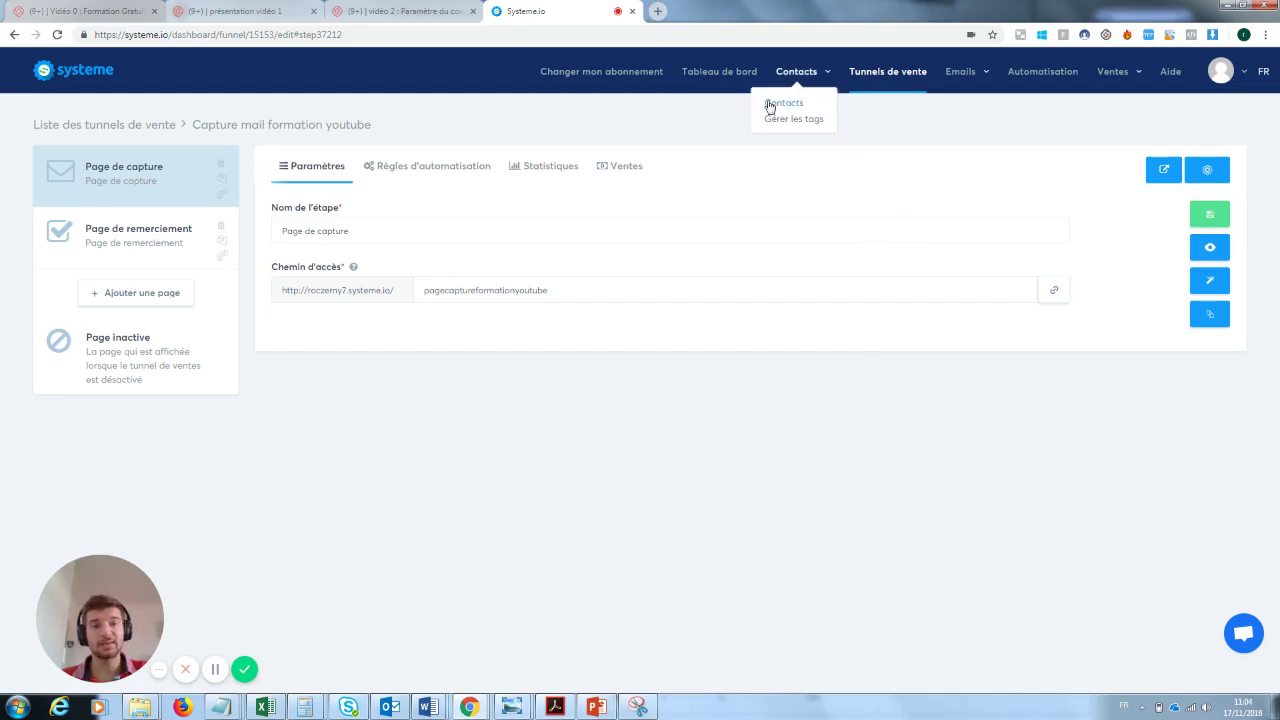
left_click(776, 107)
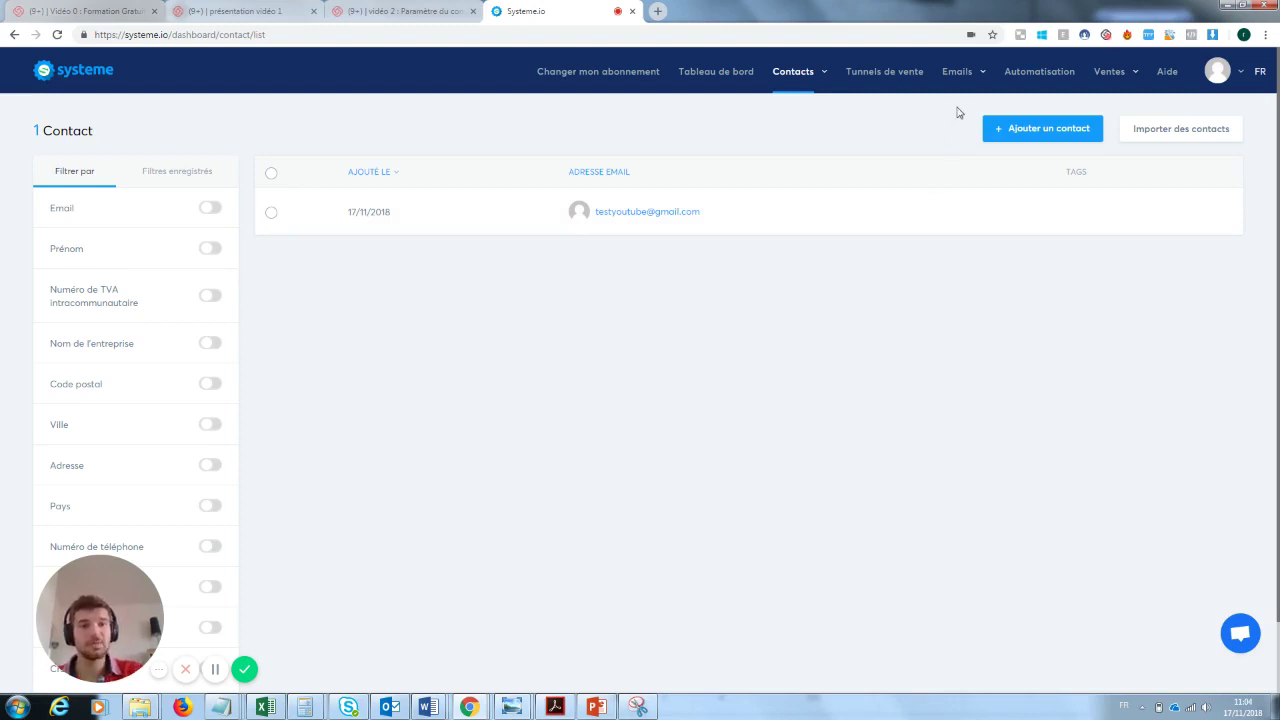
mouse_move(962, 74)
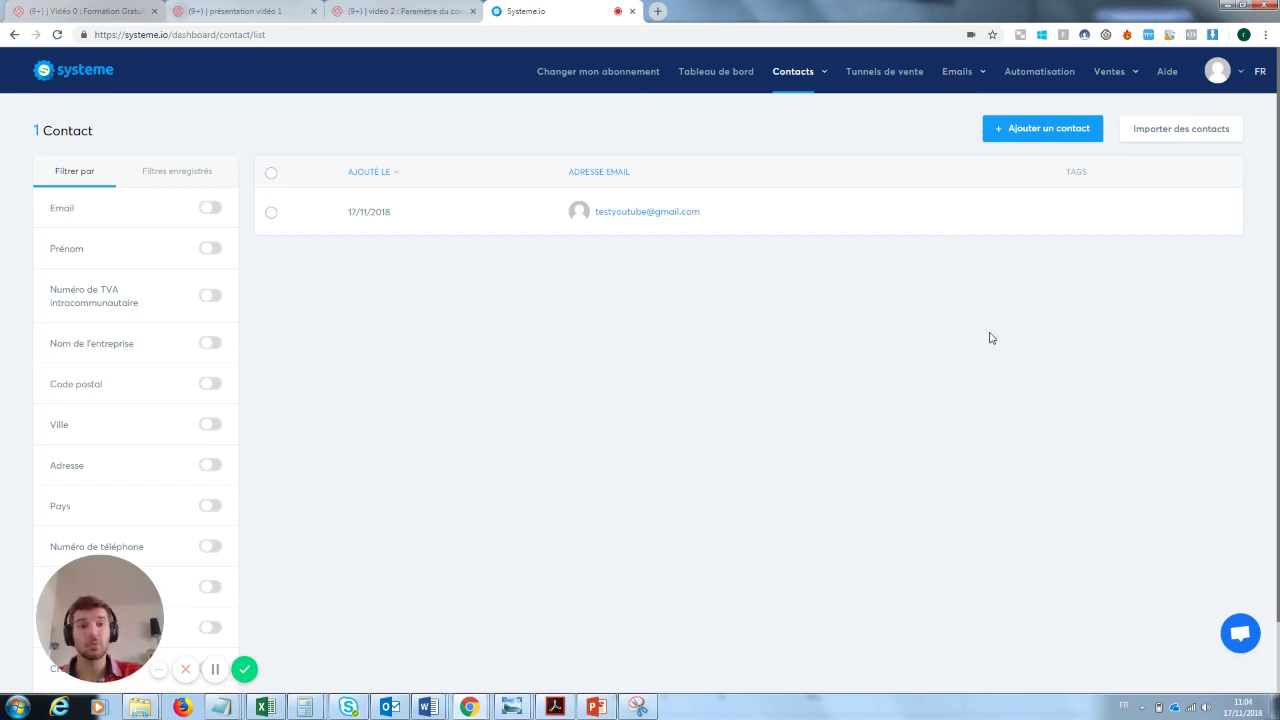
left_click(885, 73)
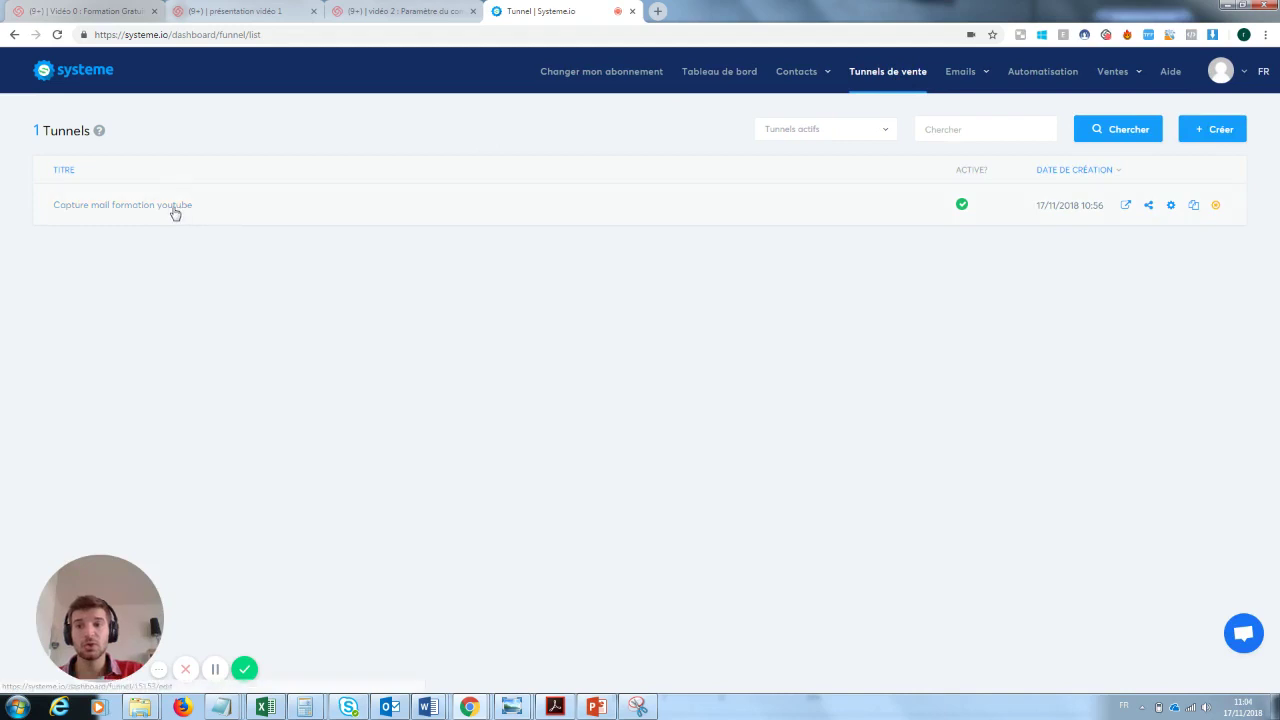
left_click(173, 207)
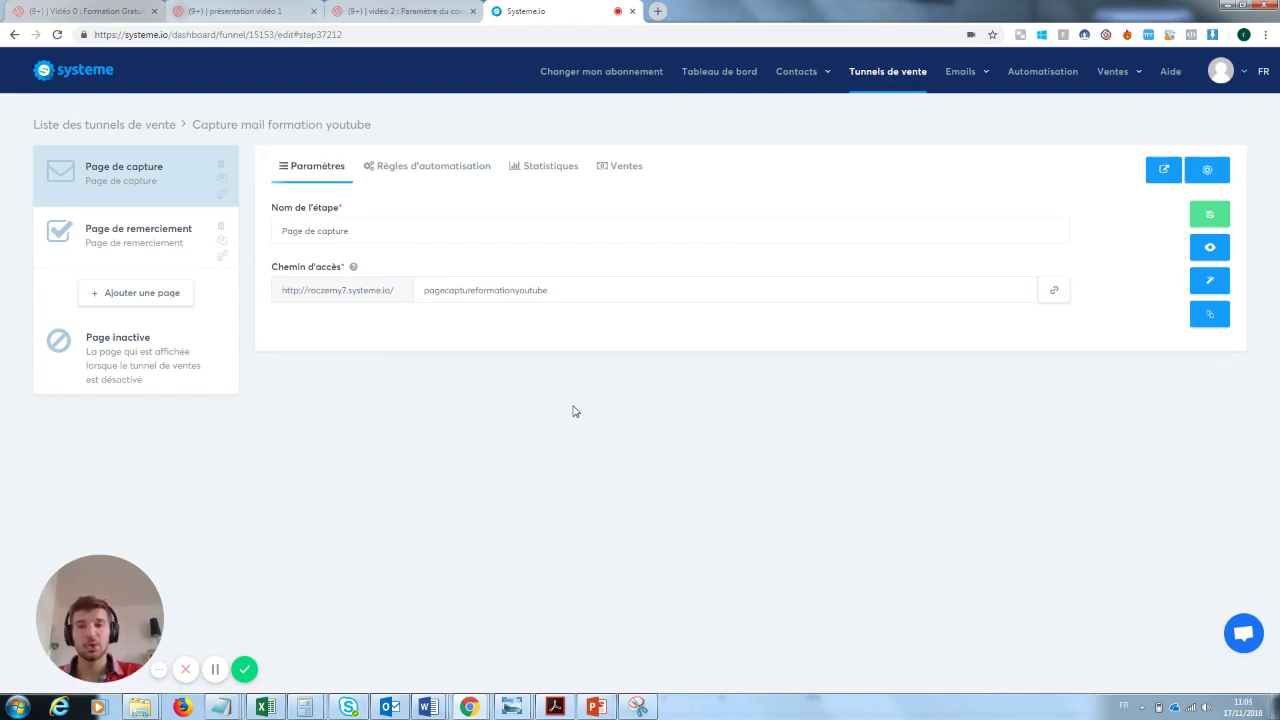
- Show the capture page's Règles d'automatisation and review the Formulaire souscrit trigger
left_click(422, 168)
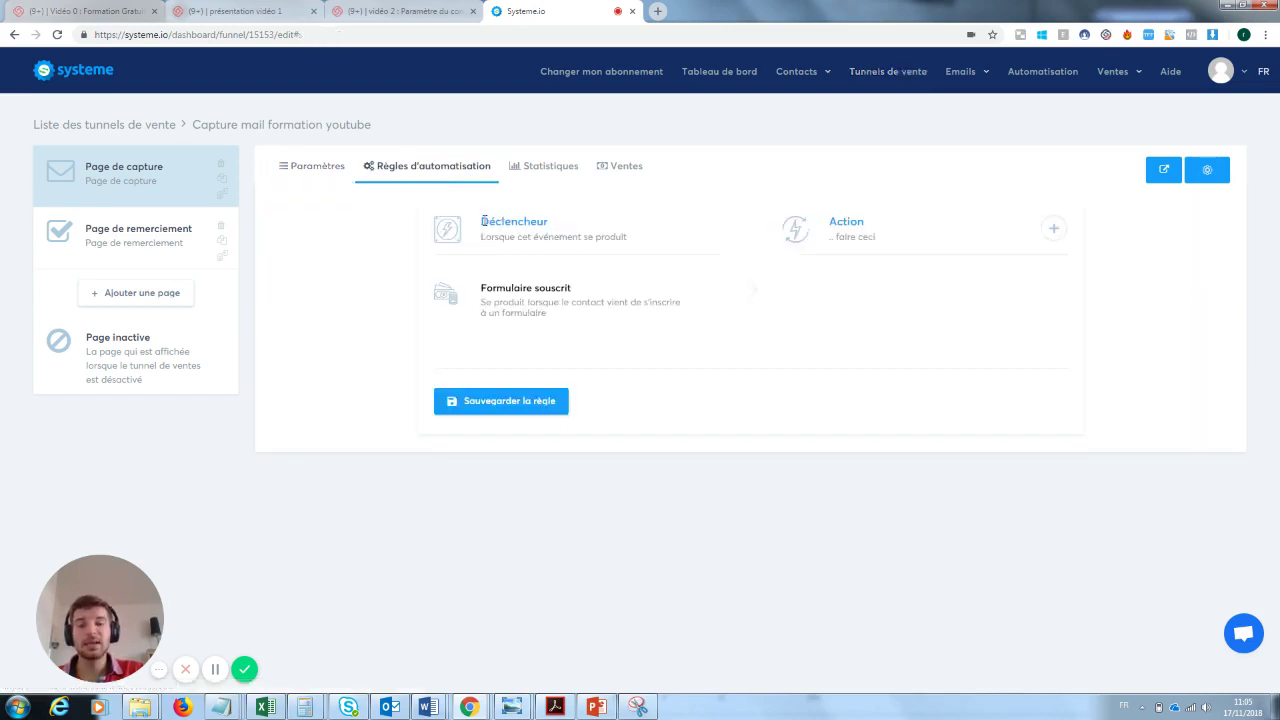
left_click_drag(483, 221, 557, 224)
left_click(566, 229)
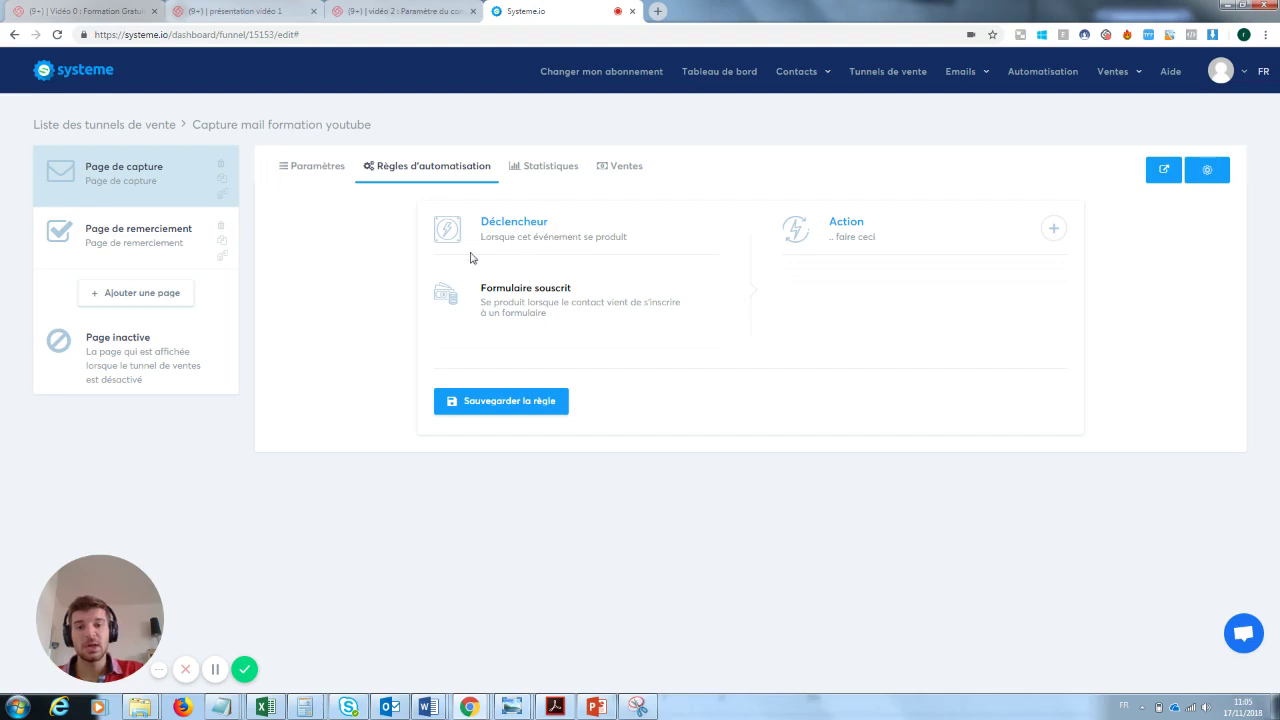
left_click_drag(481, 236, 636, 252)
left_click(543, 302)
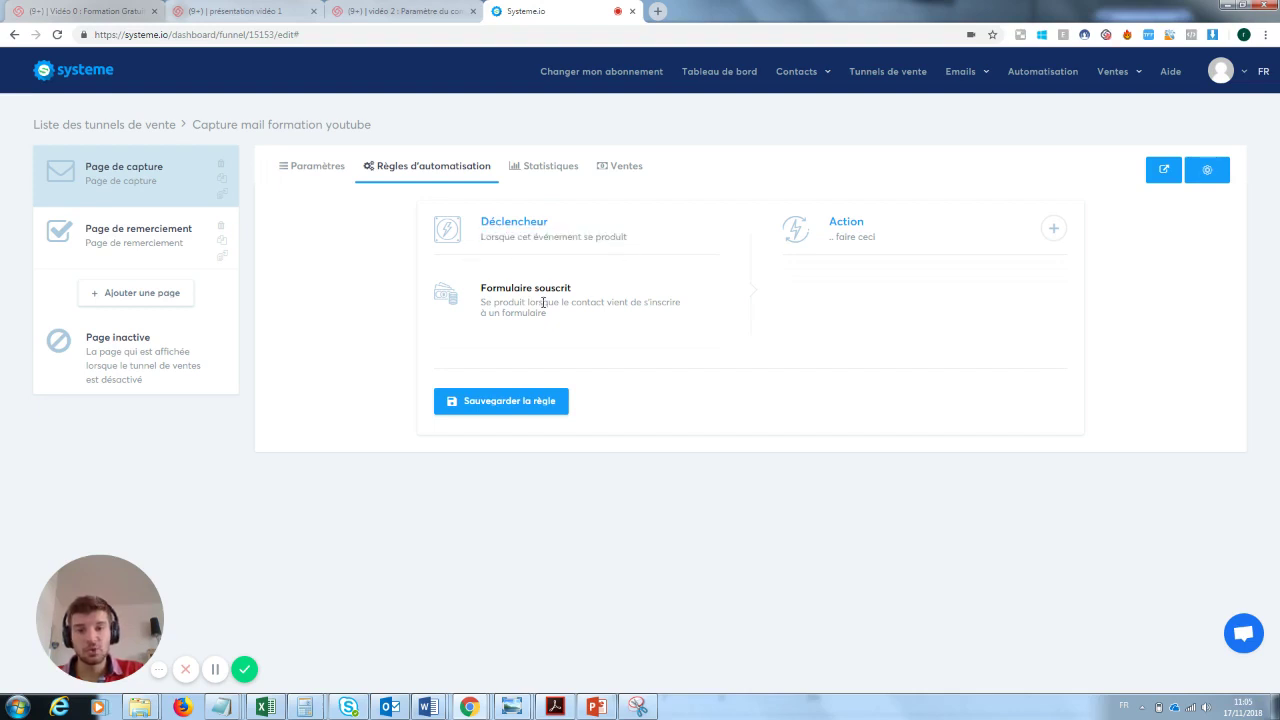
left_click_drag(585, 288, 494, 290)
left_click(483, 299)
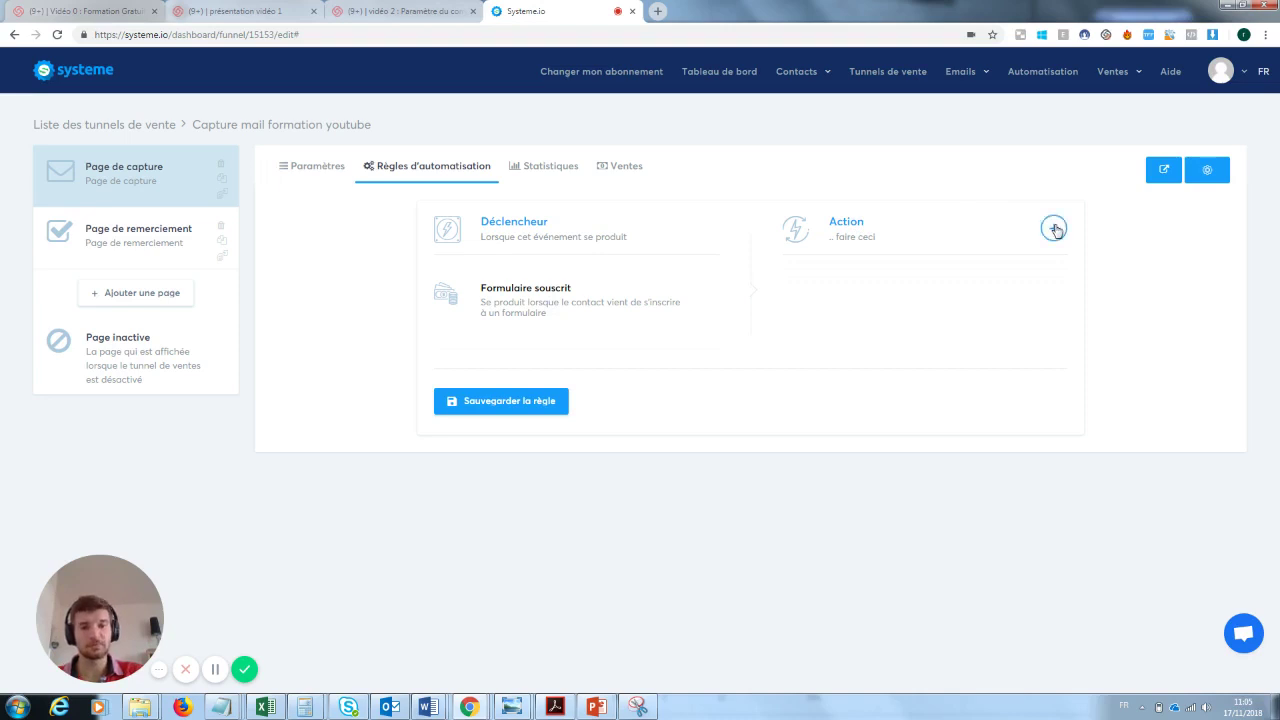
- Add an Envoyer un email action, then open and close its email editor
left_click(1054, 229)
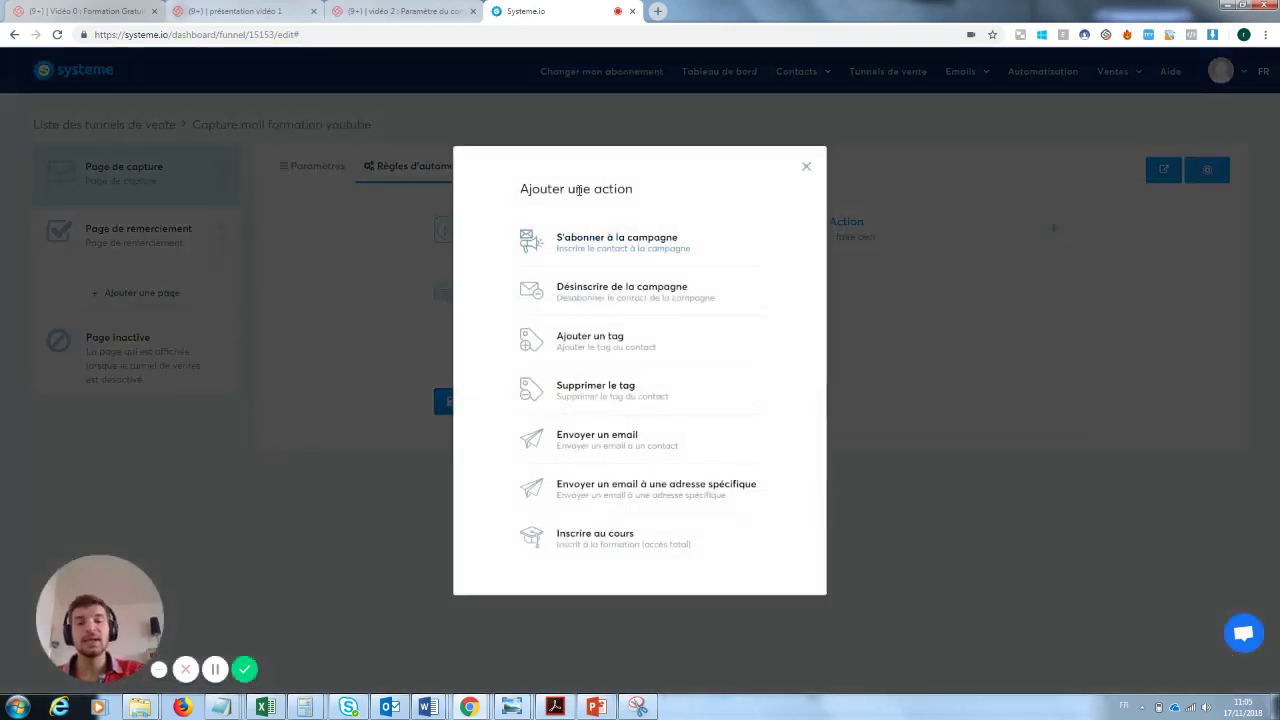
left_click(604, 443)
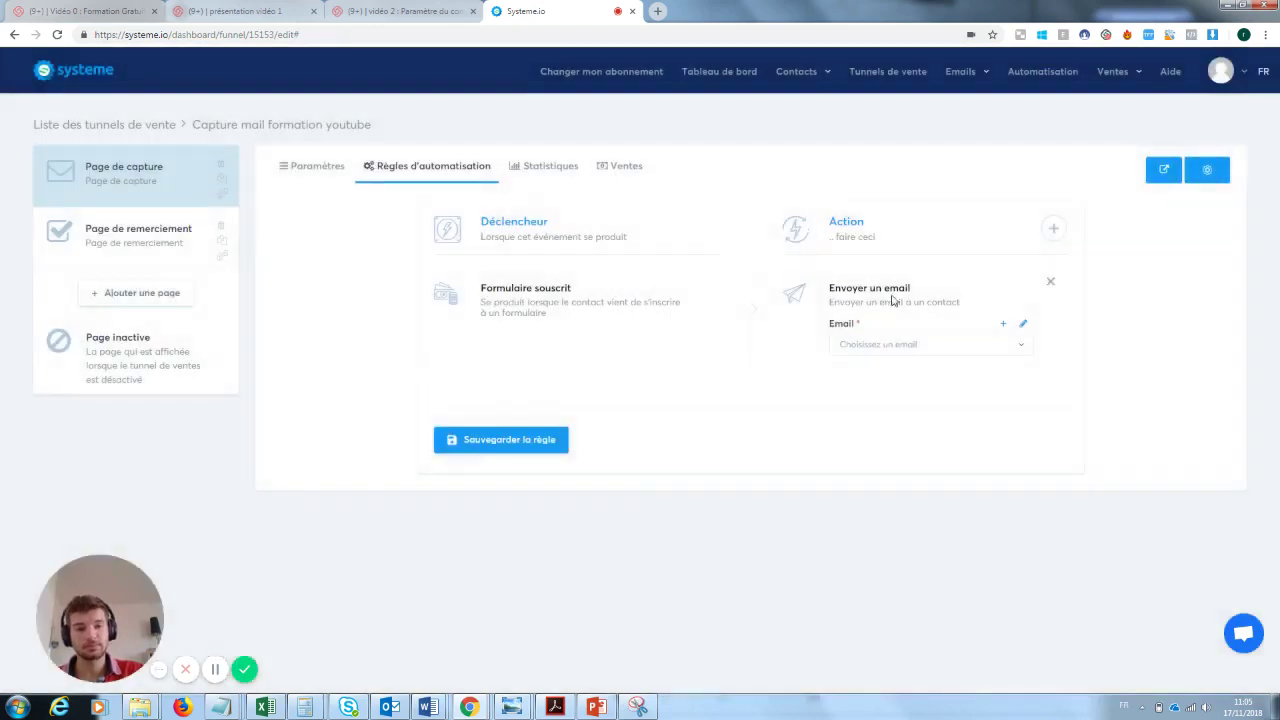
left_click(1023, 328)
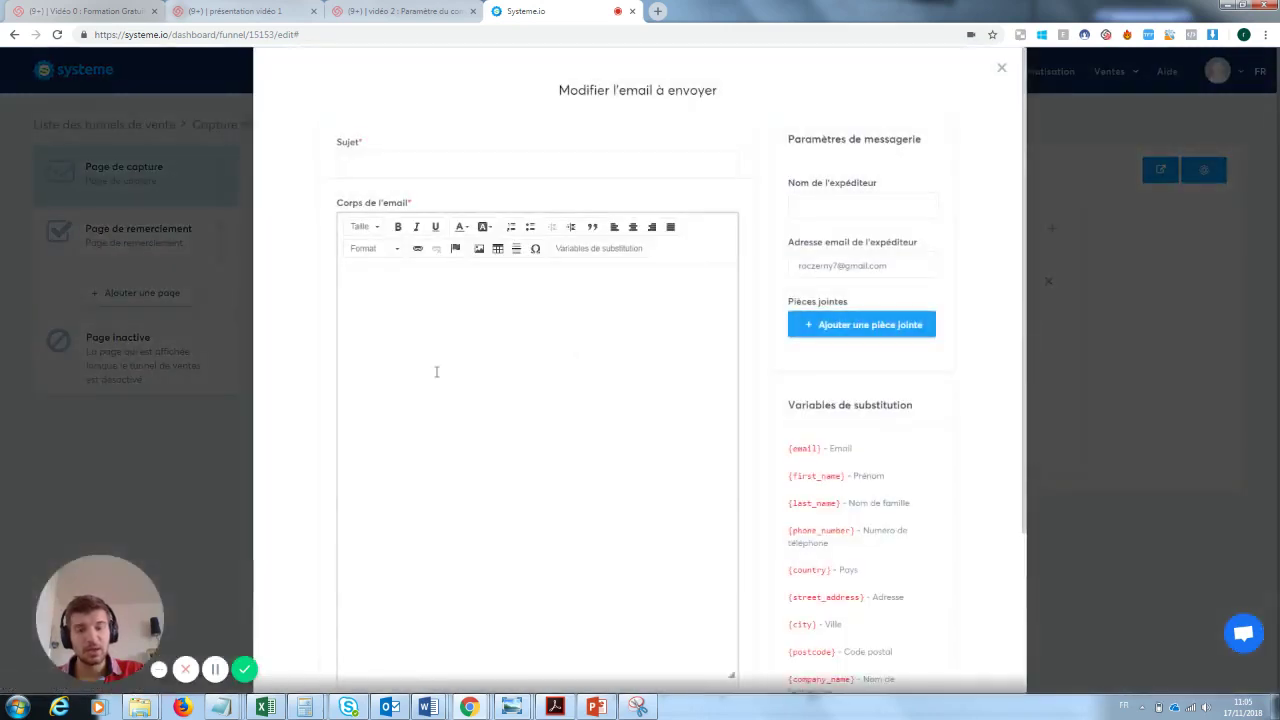
left_click(437, 349)
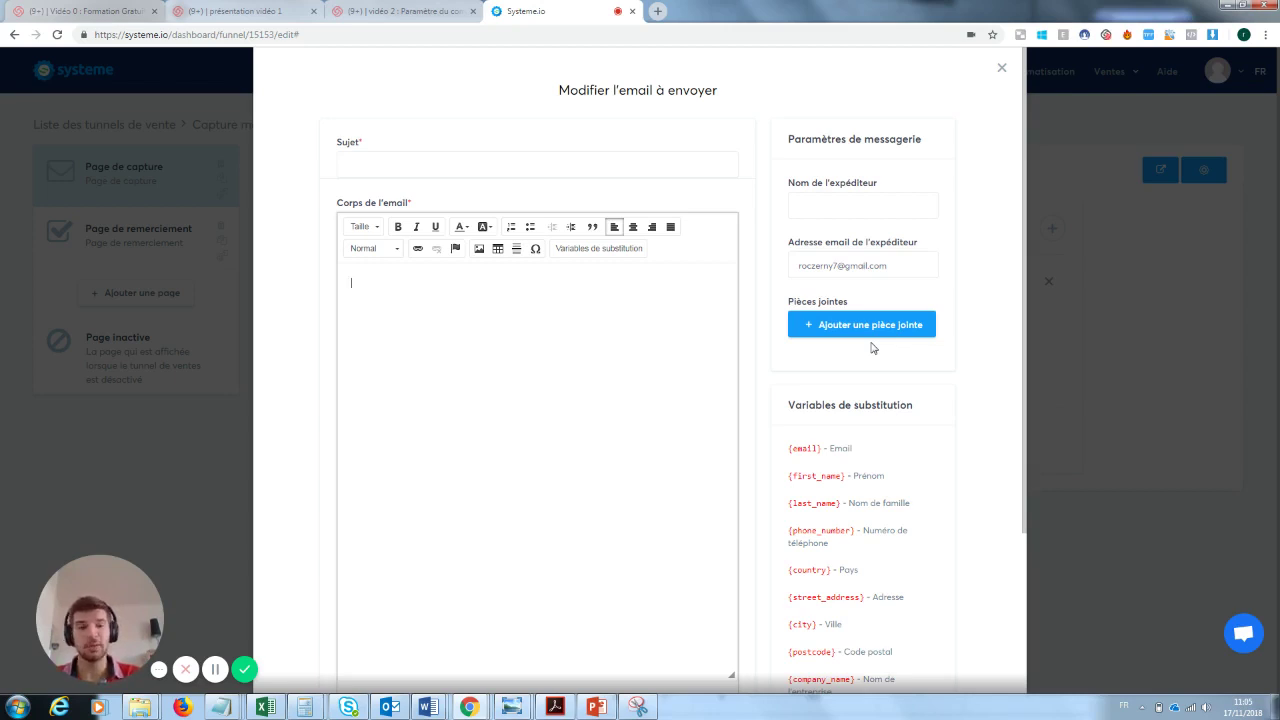
left_click(1001, 68)
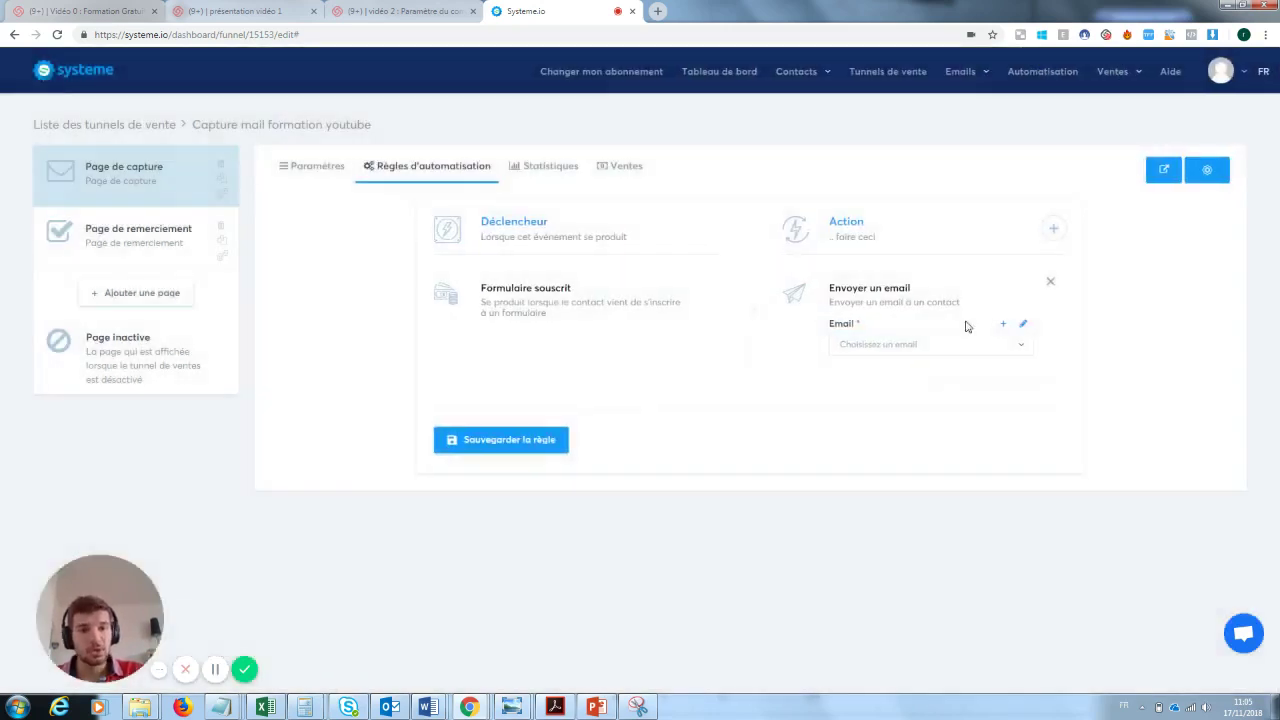
- Replace the send-email action with Ajouter un tag, then go to Contacts > Gérer les tags
left_click(1050, 282)
left_click(1052, 229)
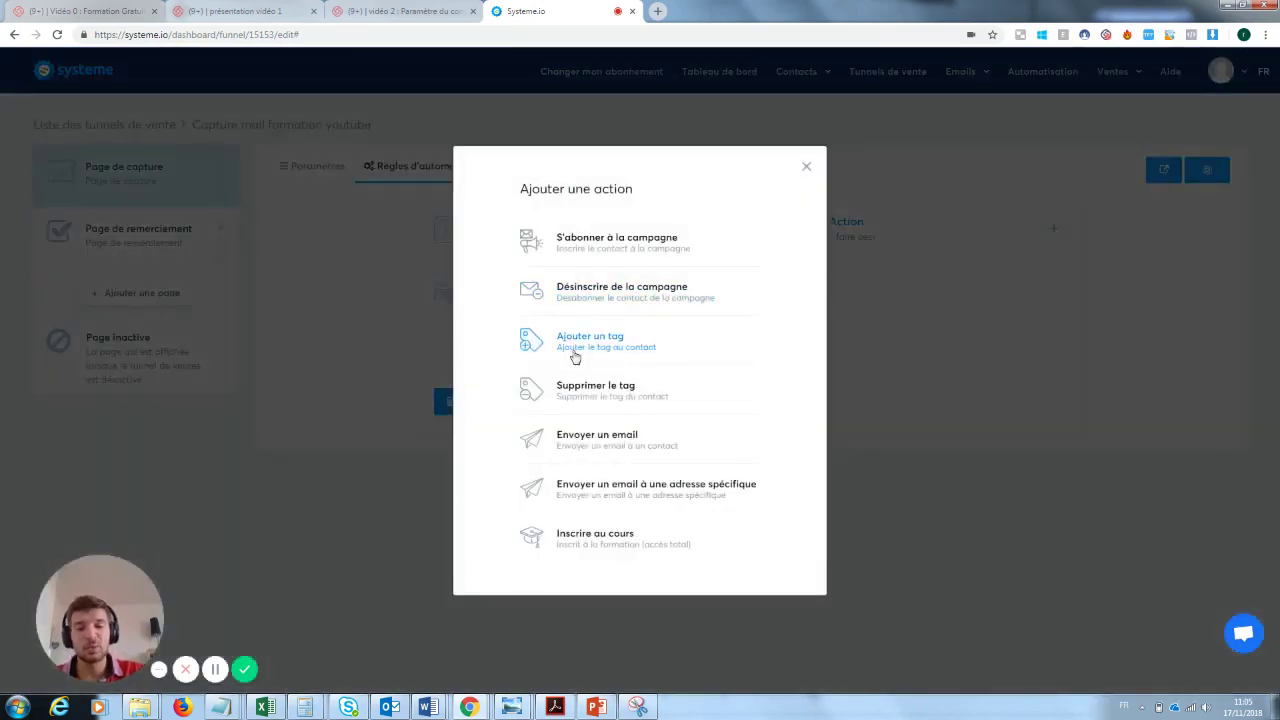
left_click(605, 352)
left_click(878, 345)
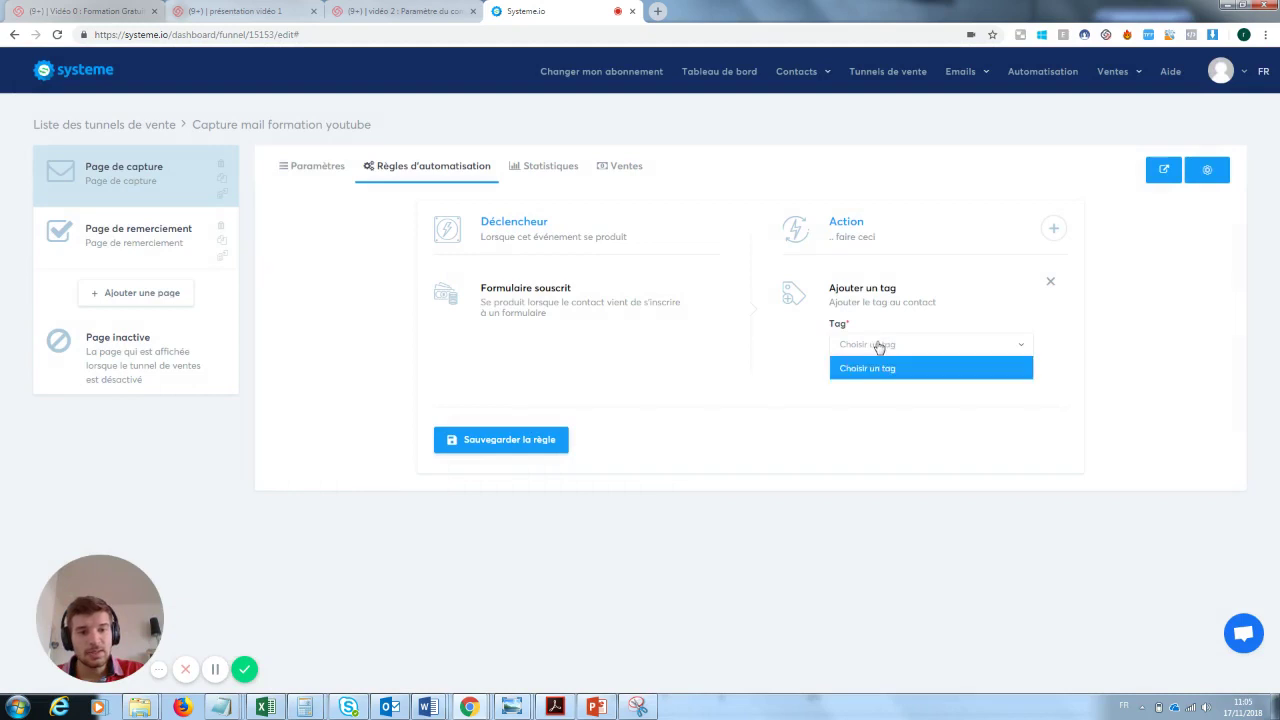
left_click(879, 346)
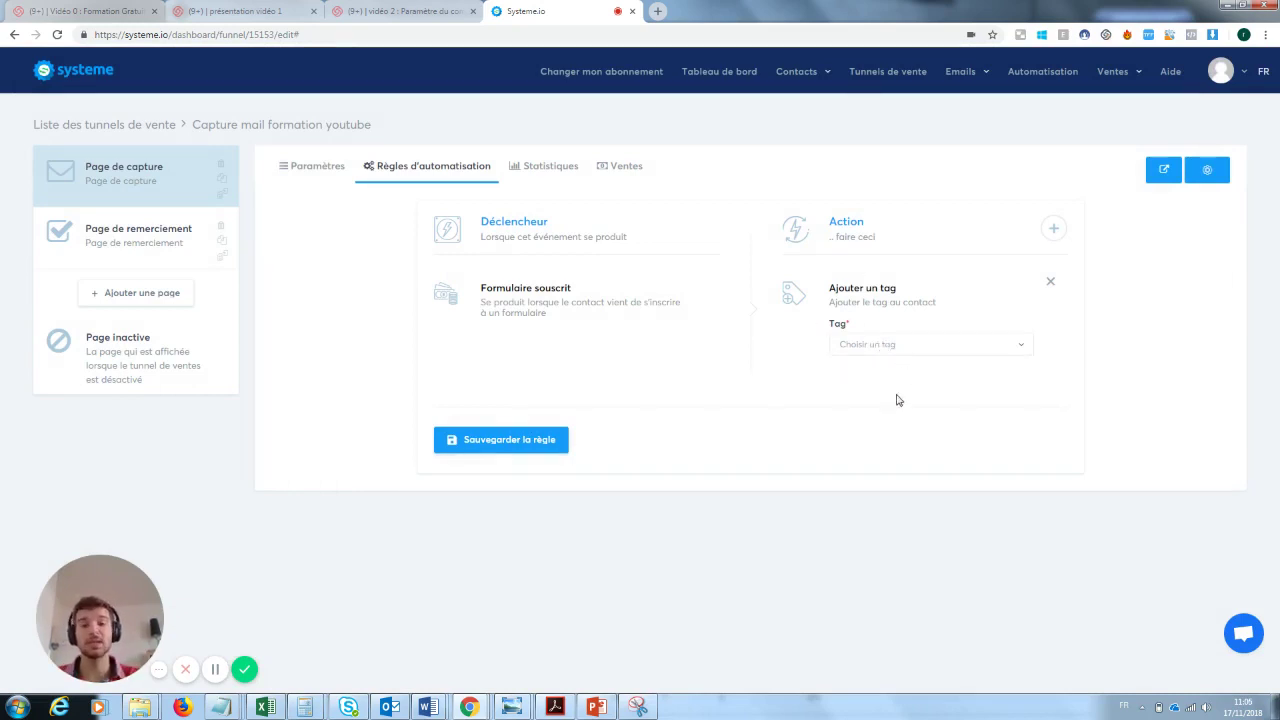
mouse_move(815, 78)
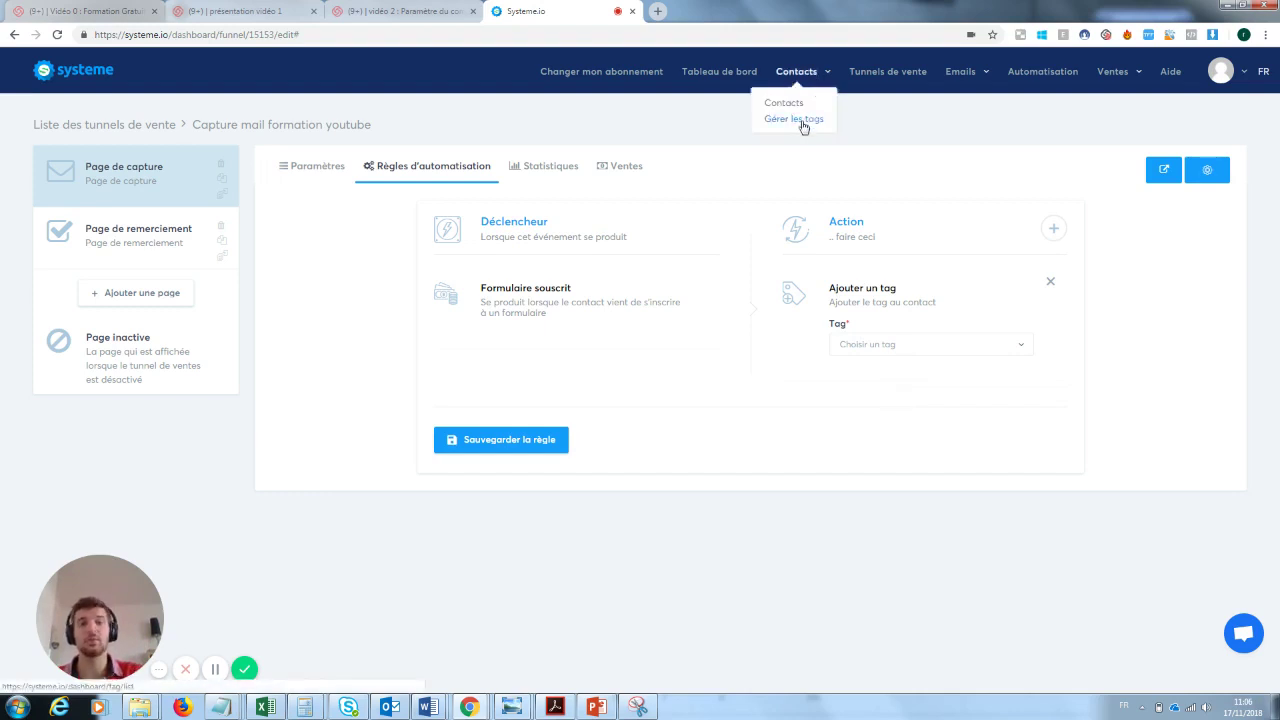
left_click(803, 123)
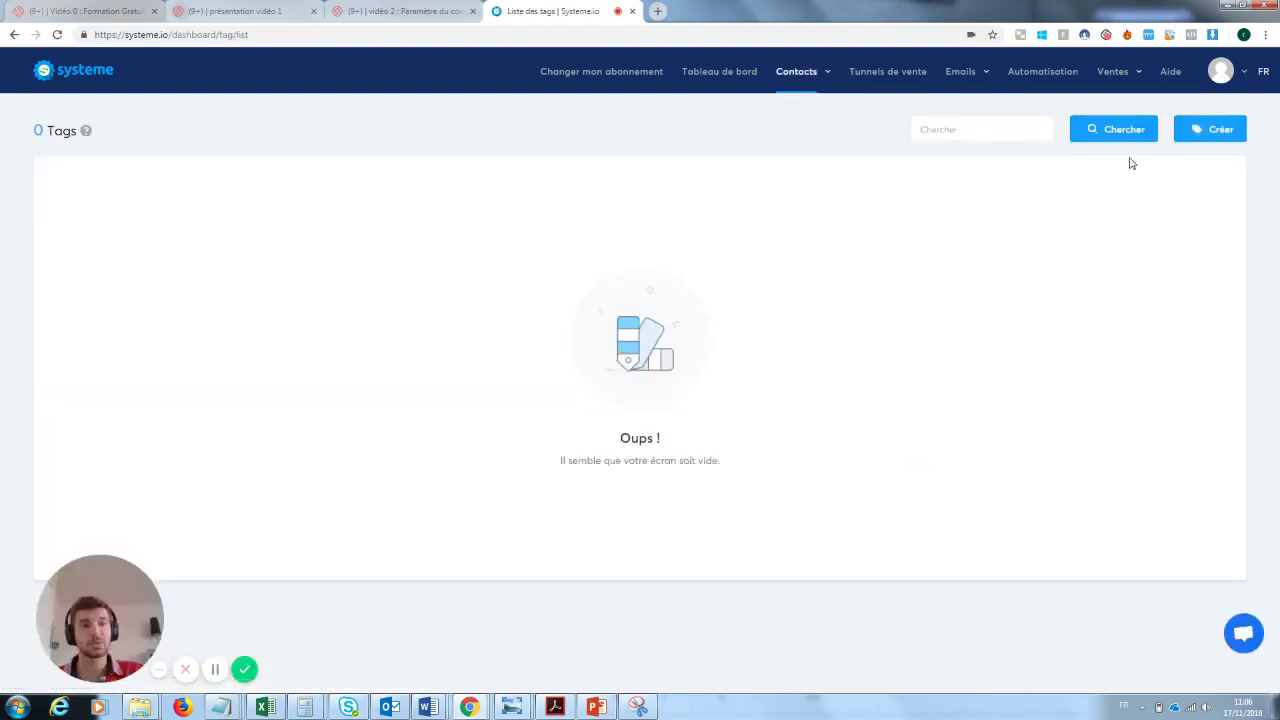
- Create a tag named 'Prospect inscrit à la newsletter te'
left_click(1216, 127)
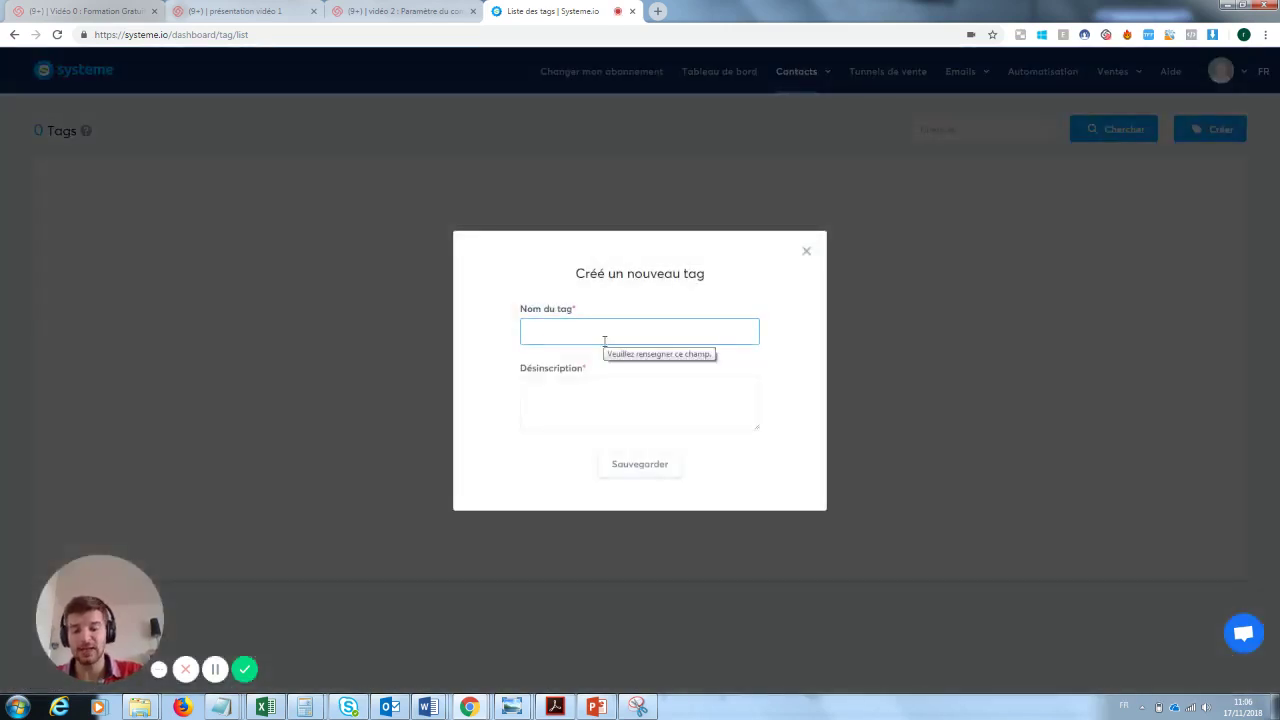
type("Prospe")
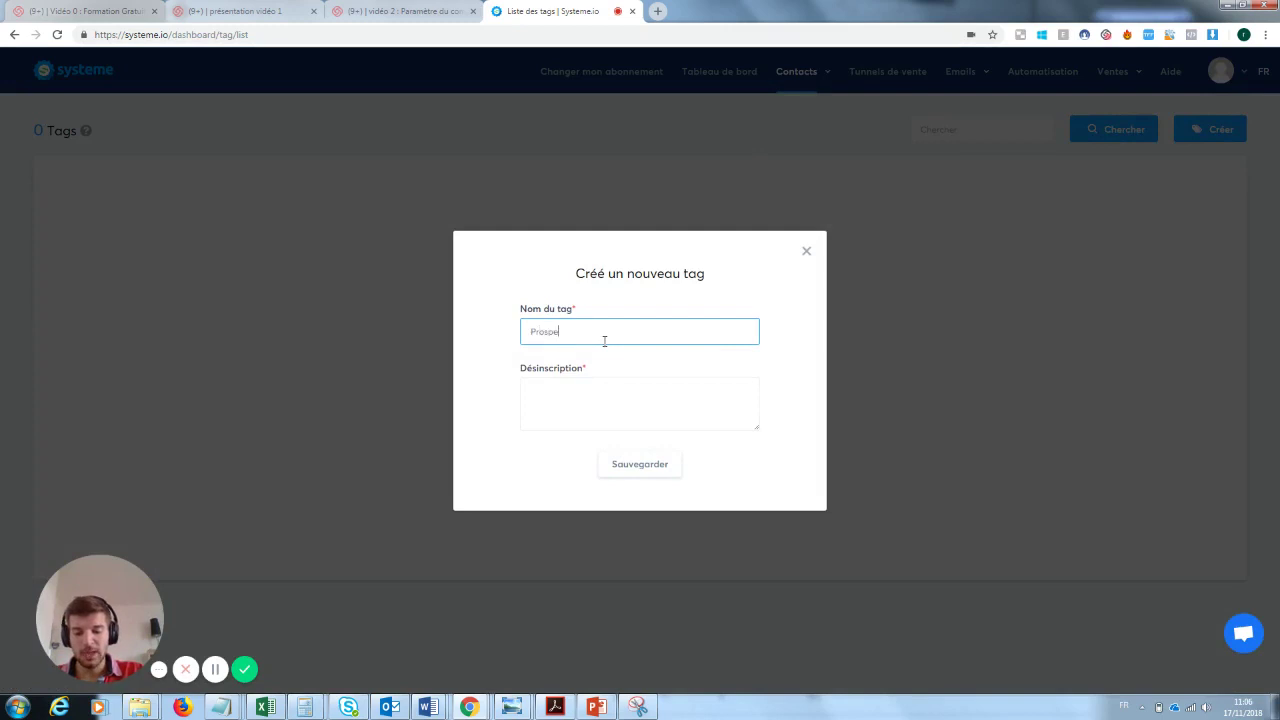
type("ct inscrit")
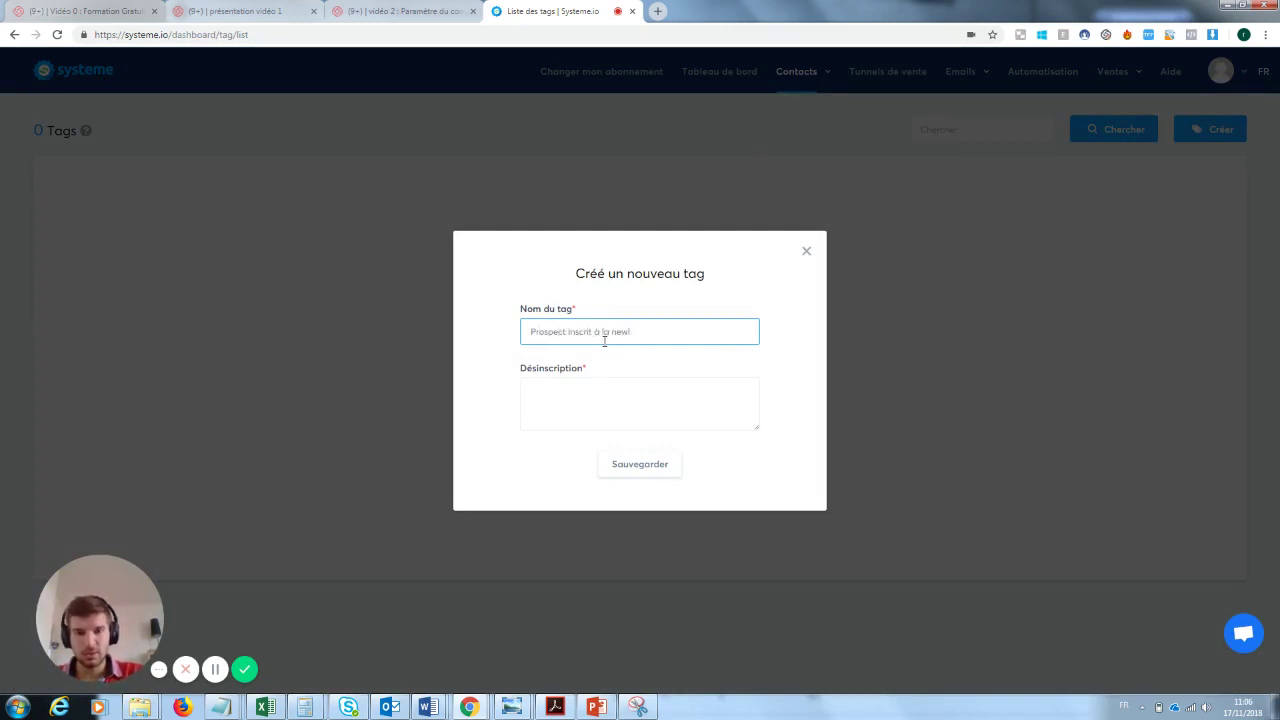
type(" à la newsletter test")
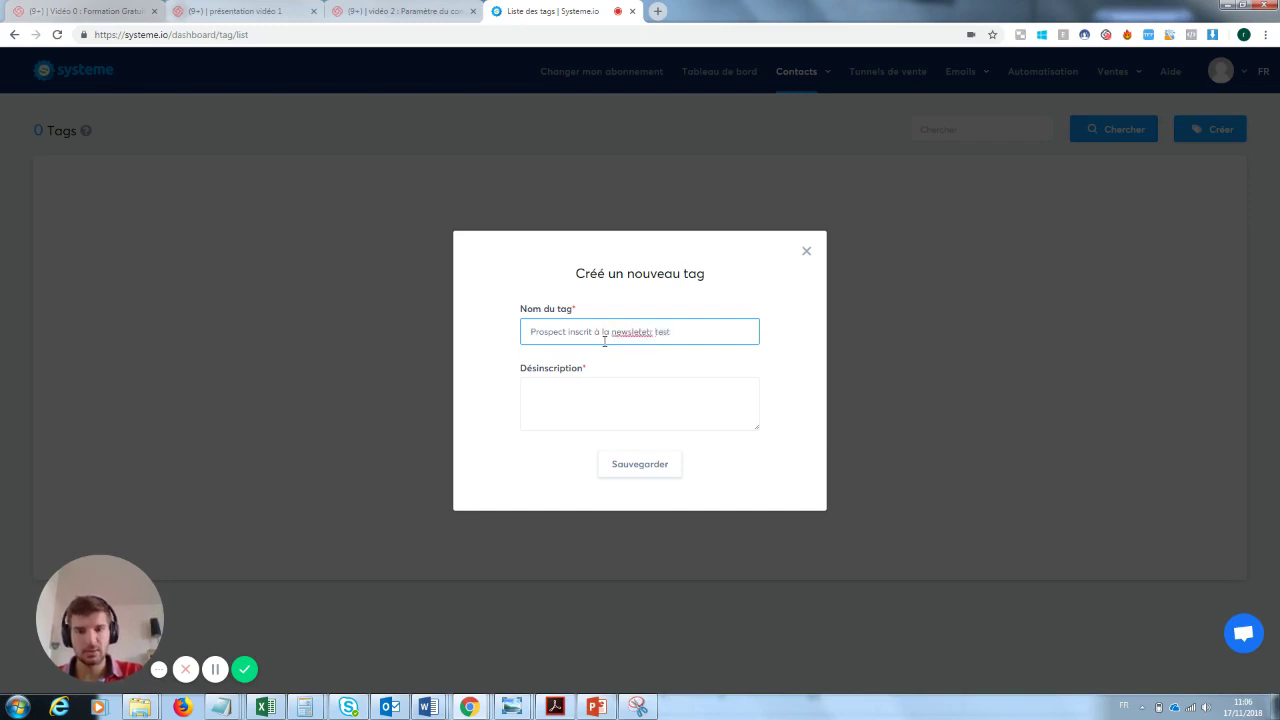
left_click(588, 384)
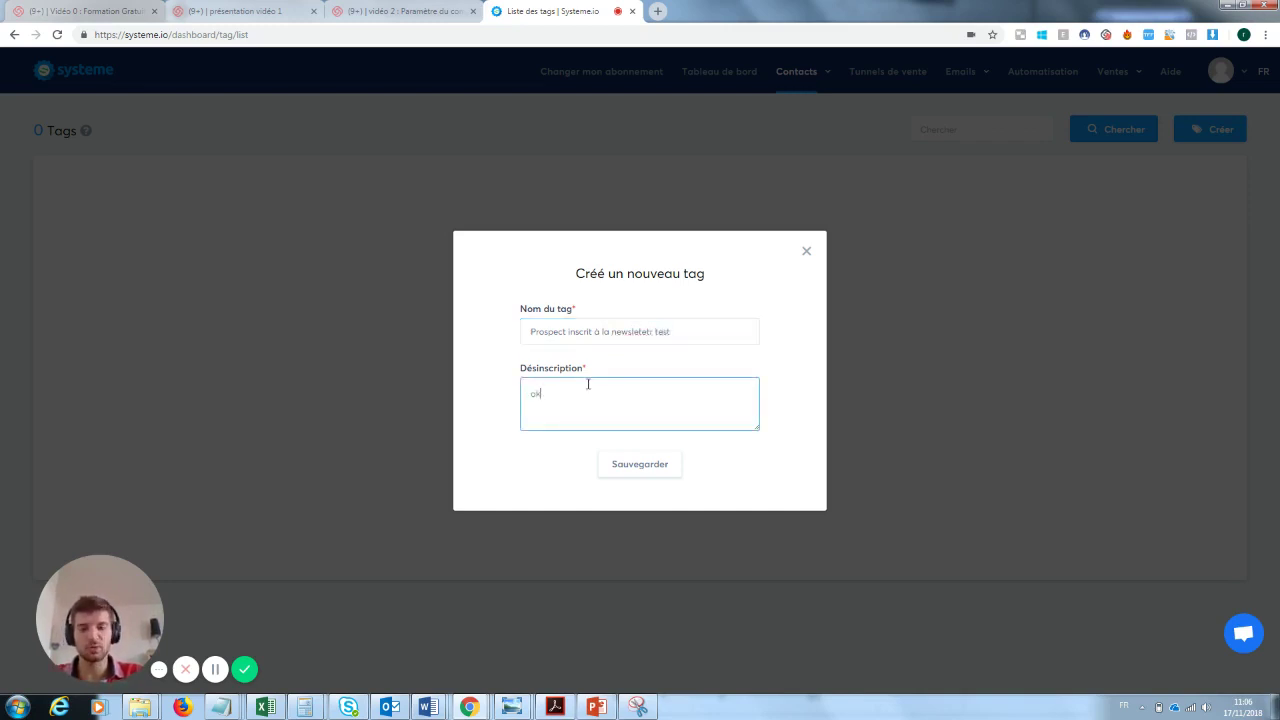
left_click(663, 474)
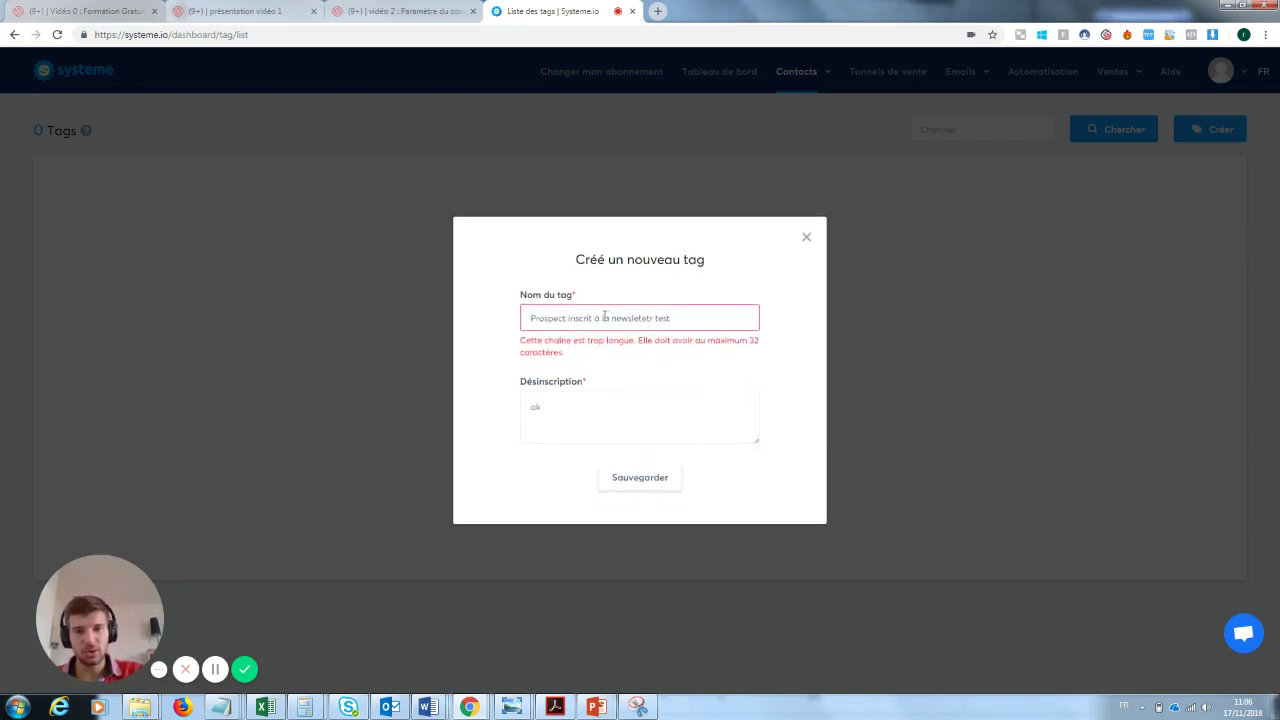
- Remove 'Prospect' from the tag name and save the shortened tag
double_click(564, 318)
key("BackSpace")
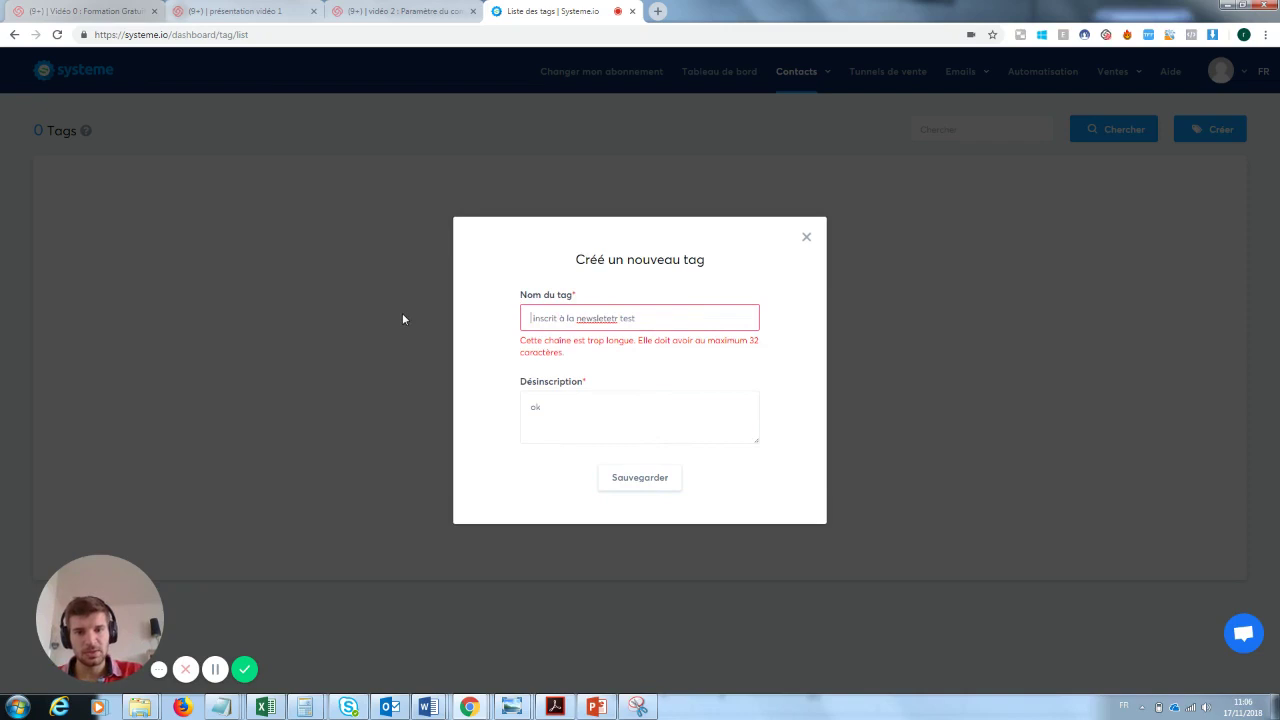
left_click_drag(618, 318, 601, 318)
key("Return")
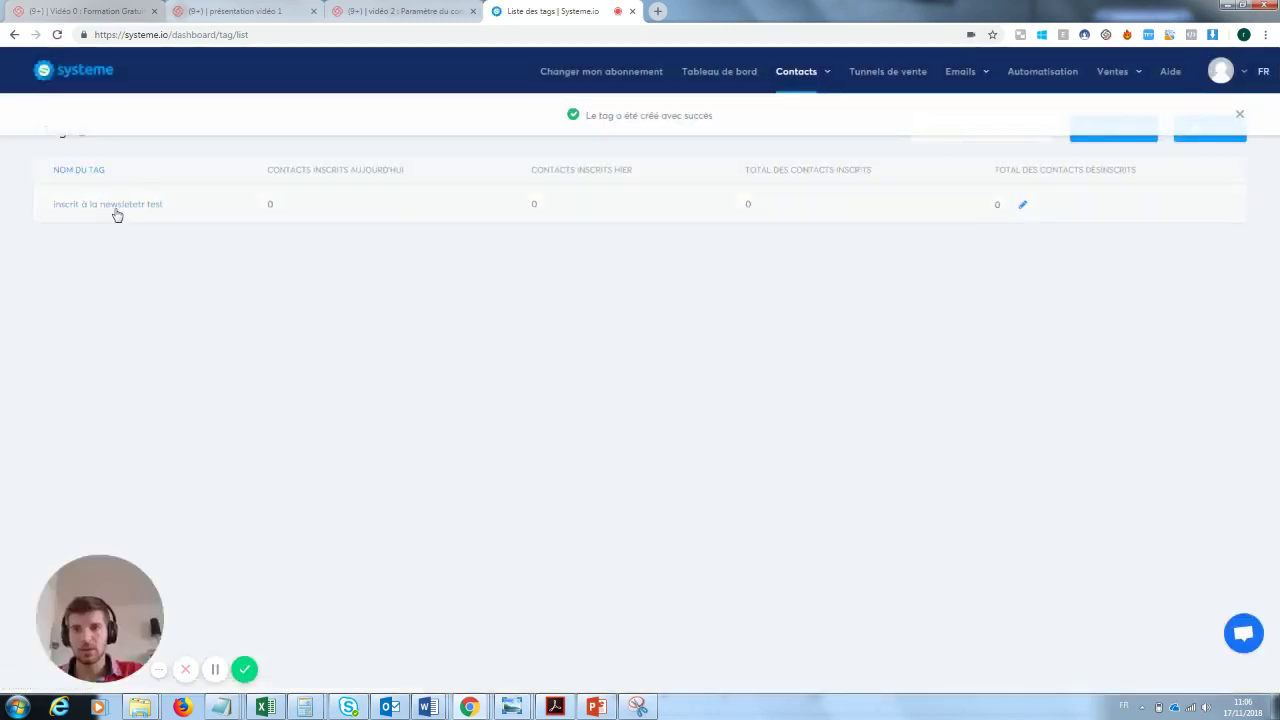
- Go to the automation rules of the 'Capture mail formation youtube' funnel
mouse_move(978, 82)
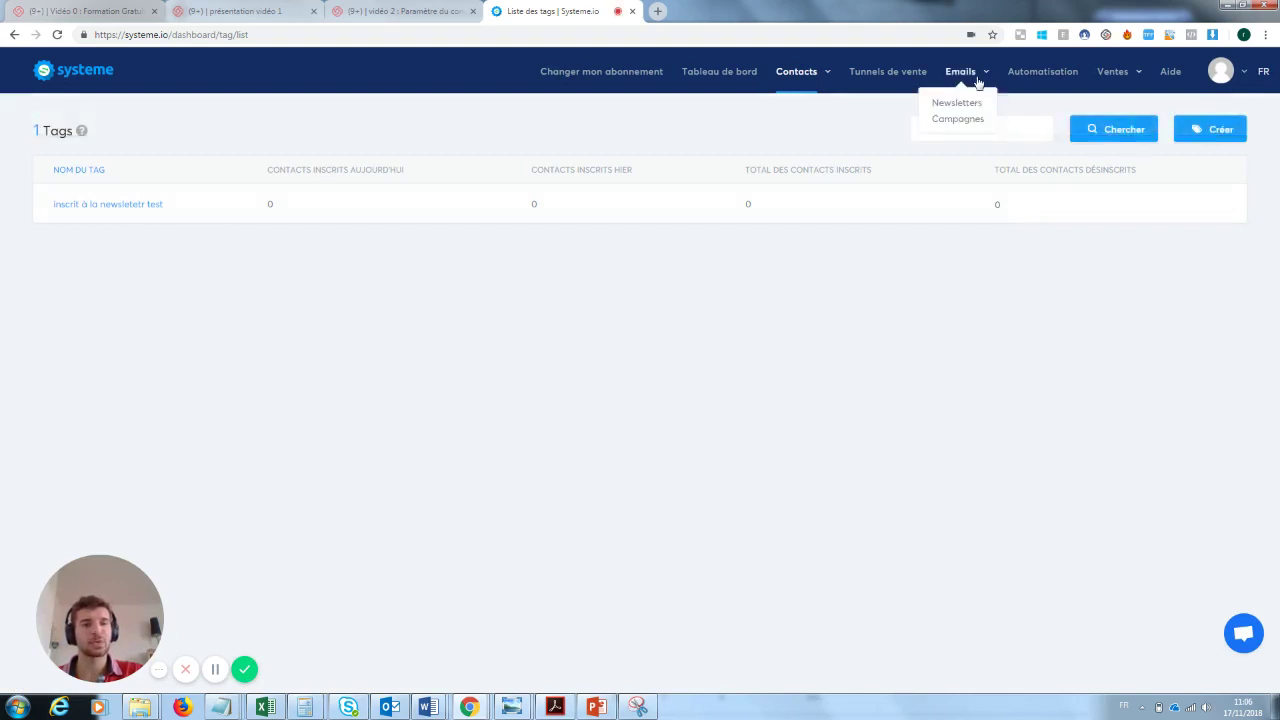
left_click(908, 73)
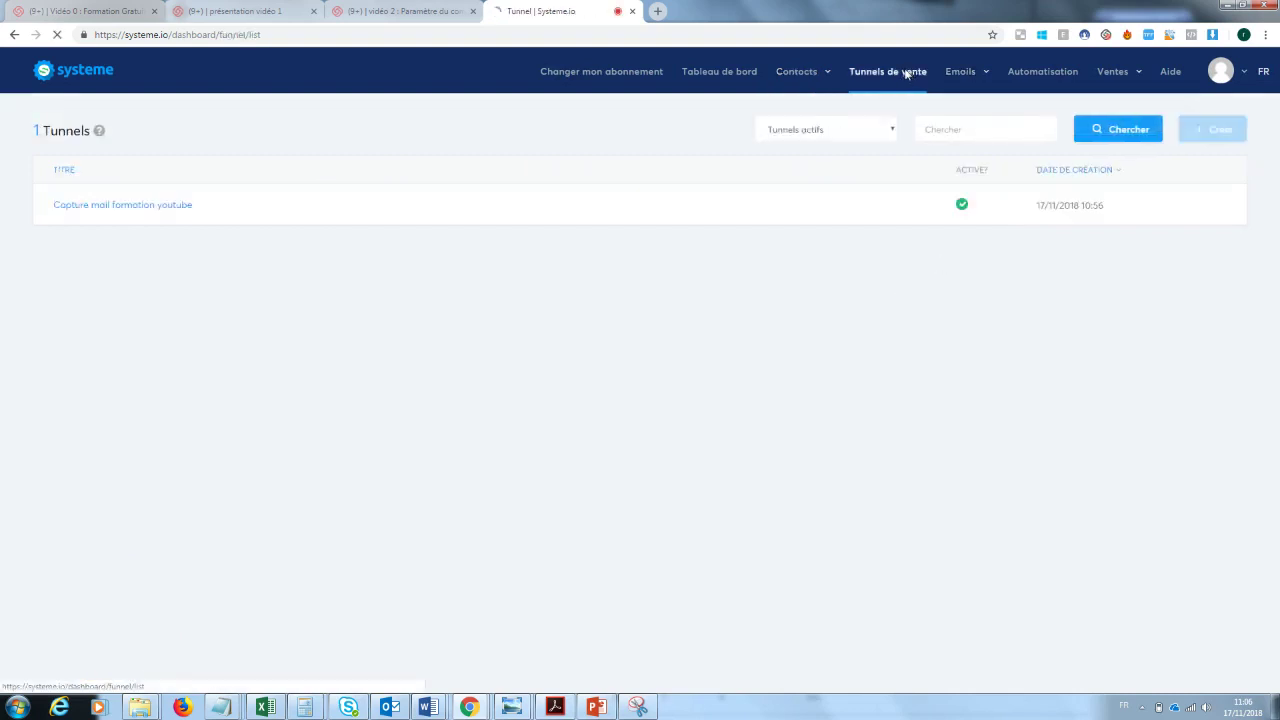
left_click(183, 205)
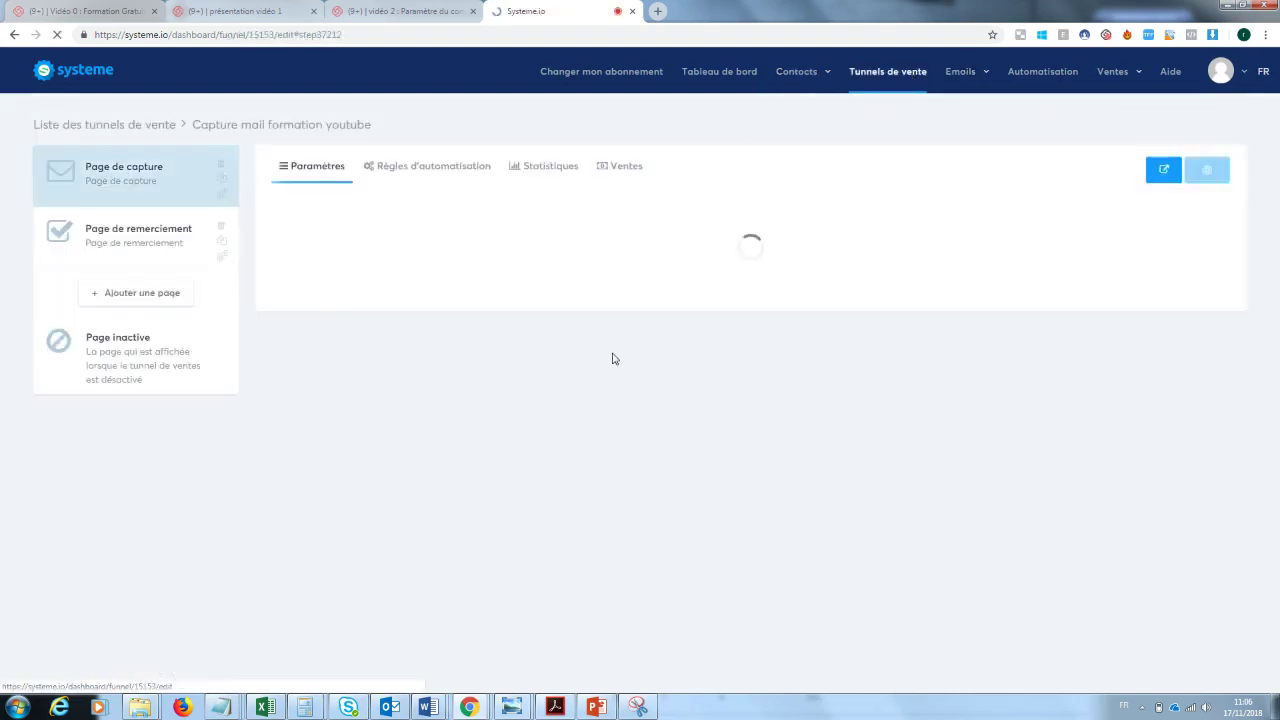
left_click(417, 171)
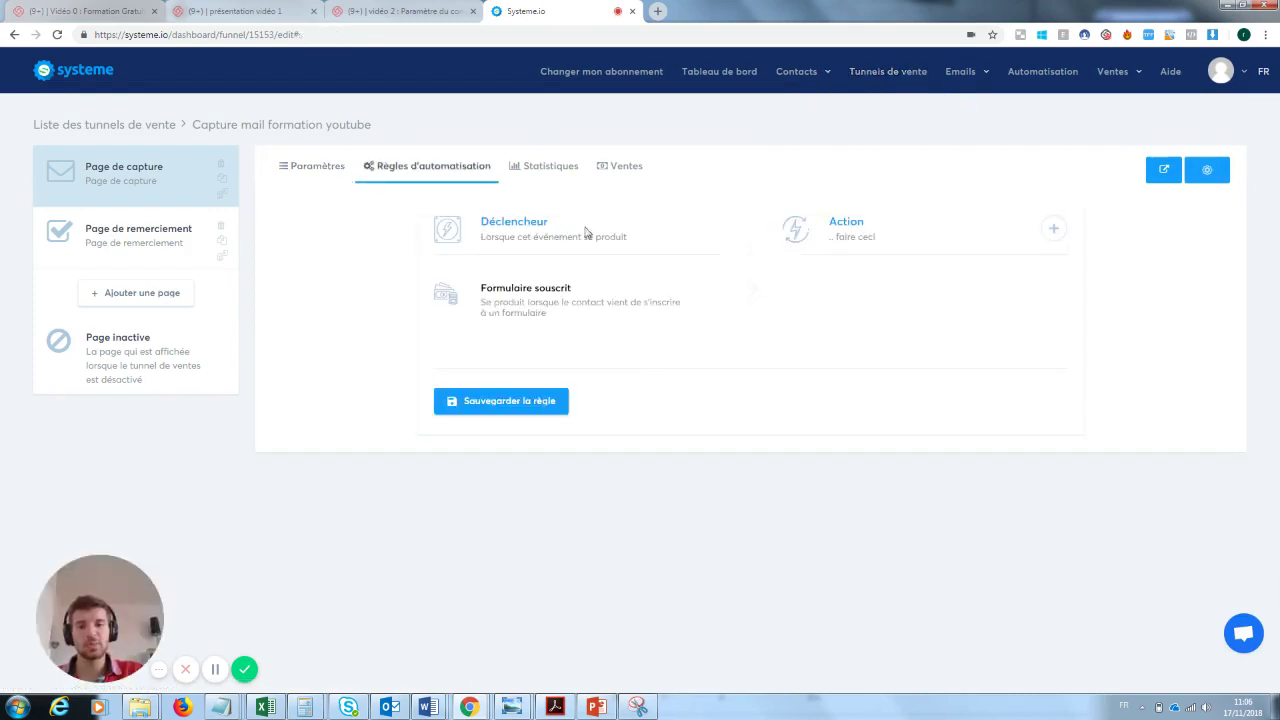
- Add an 'Ajouter un tag' action with tag 'inscrit à la newsletetr test', plus an 'Envoyer un email' action
left_click(1052, 230)
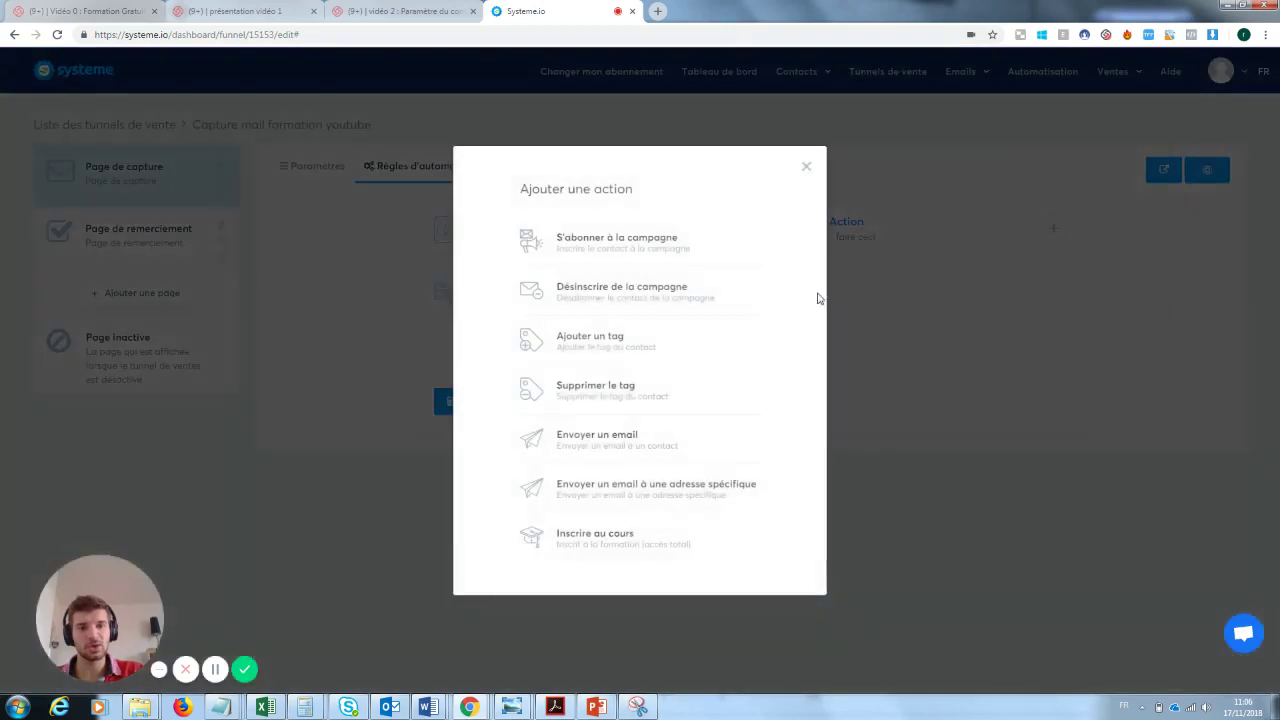
left_click(630, 349)
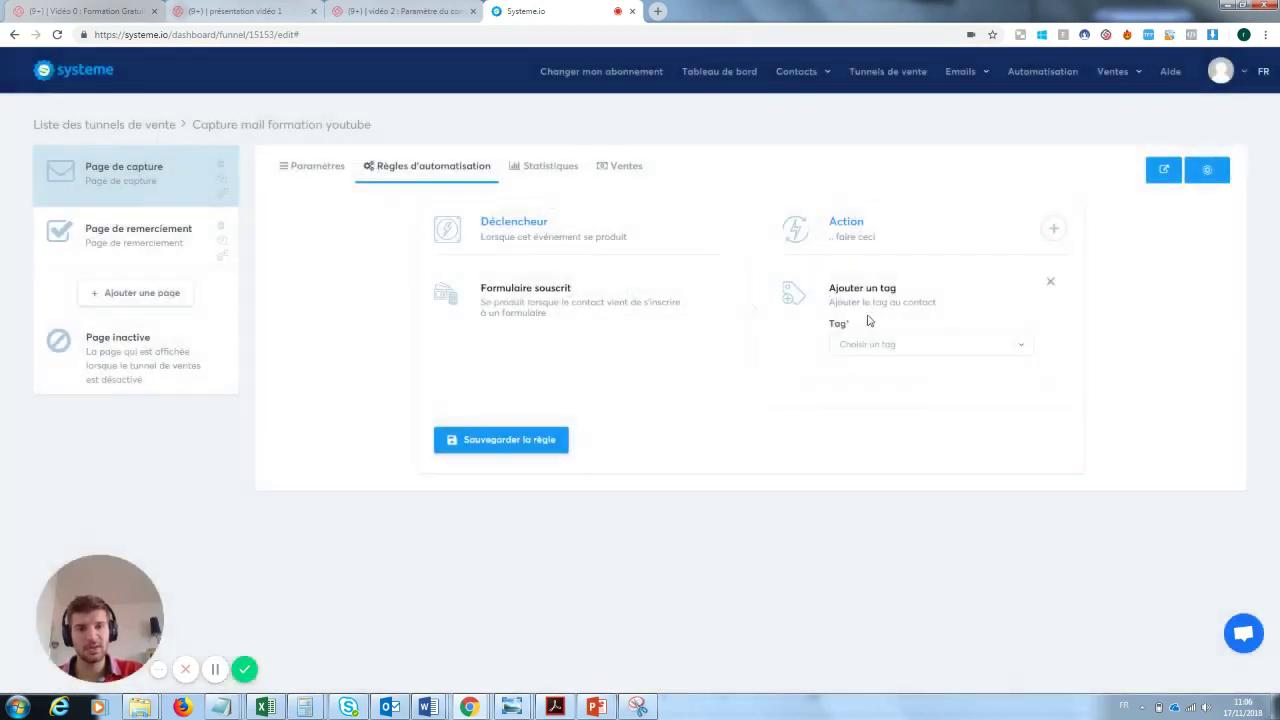
left_click(880, 345)
left_click(886, 394)
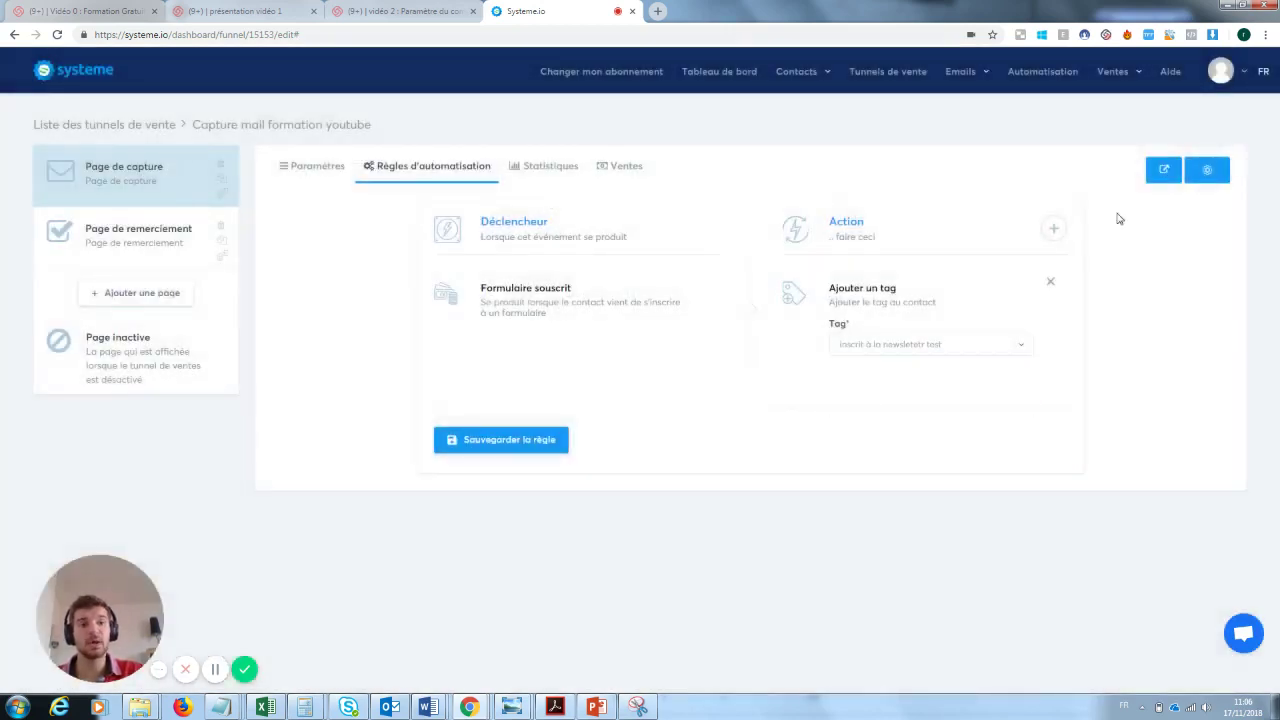
left_click(1052, 229)
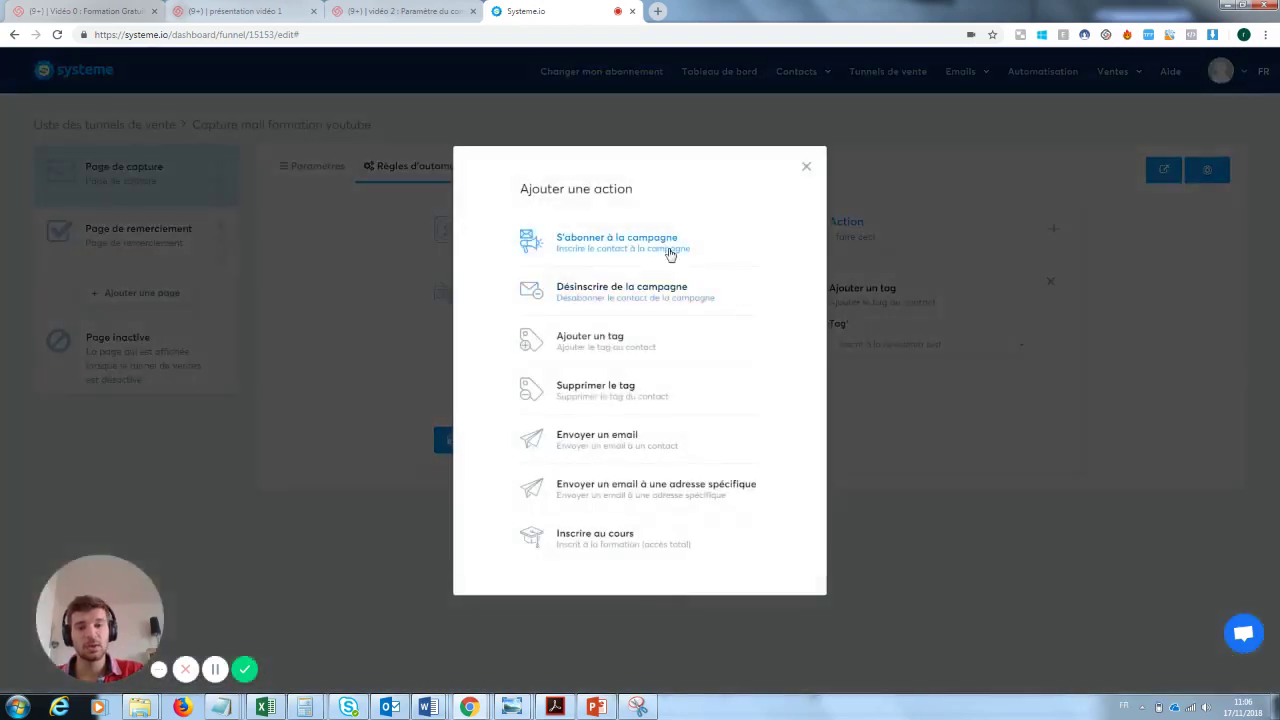
left_click(607, 440)
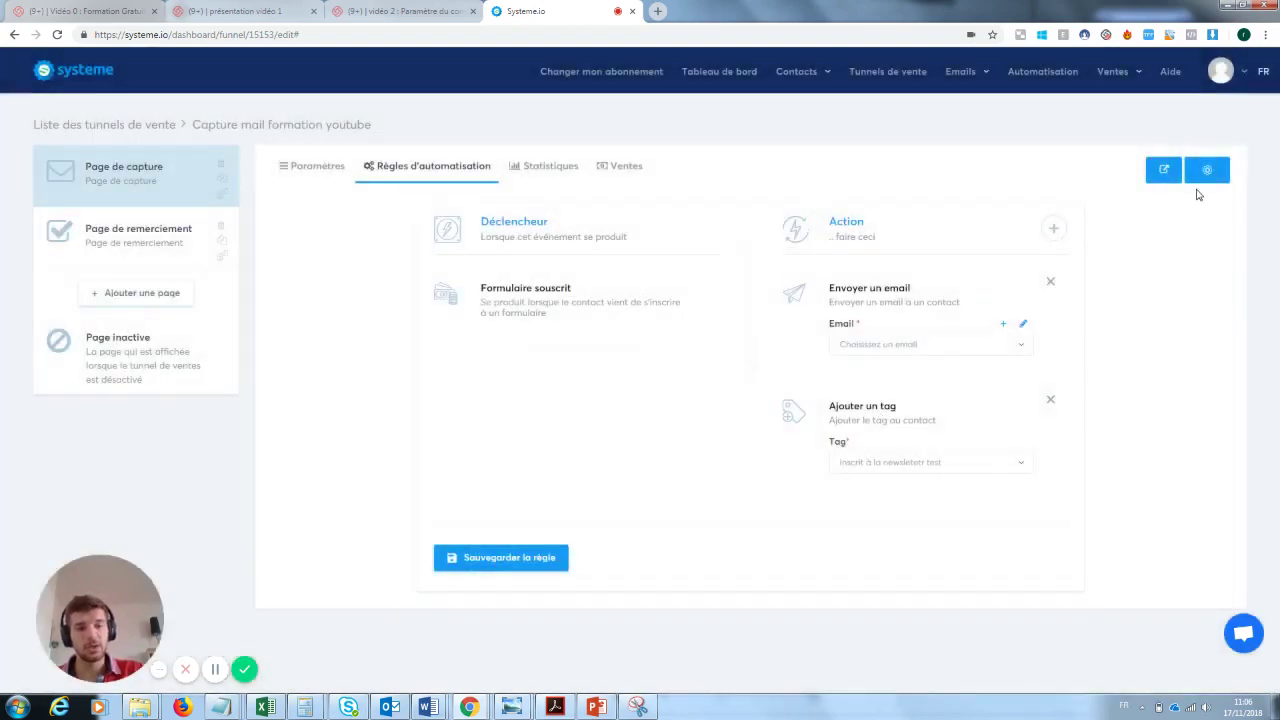
- Delete the empty send-email action, save the rule, and go to Emails > Newsletters
left_click(512, 558)
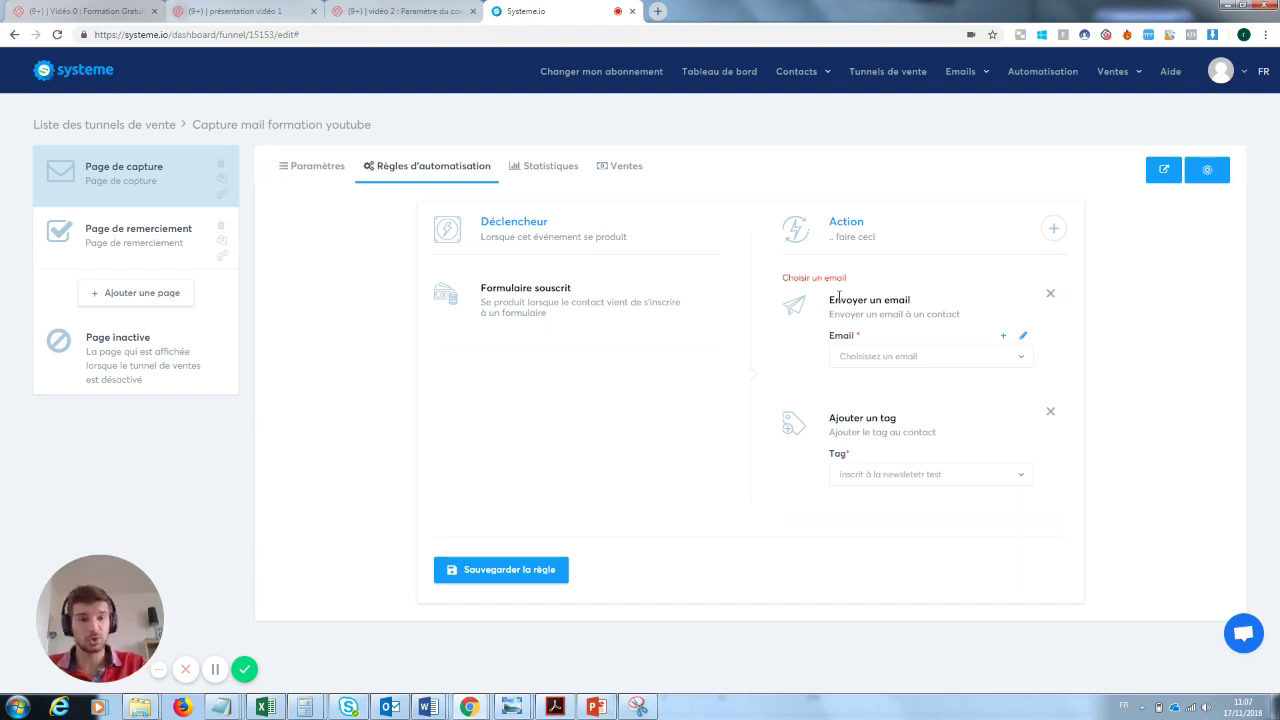
mouse_move(962, 75)
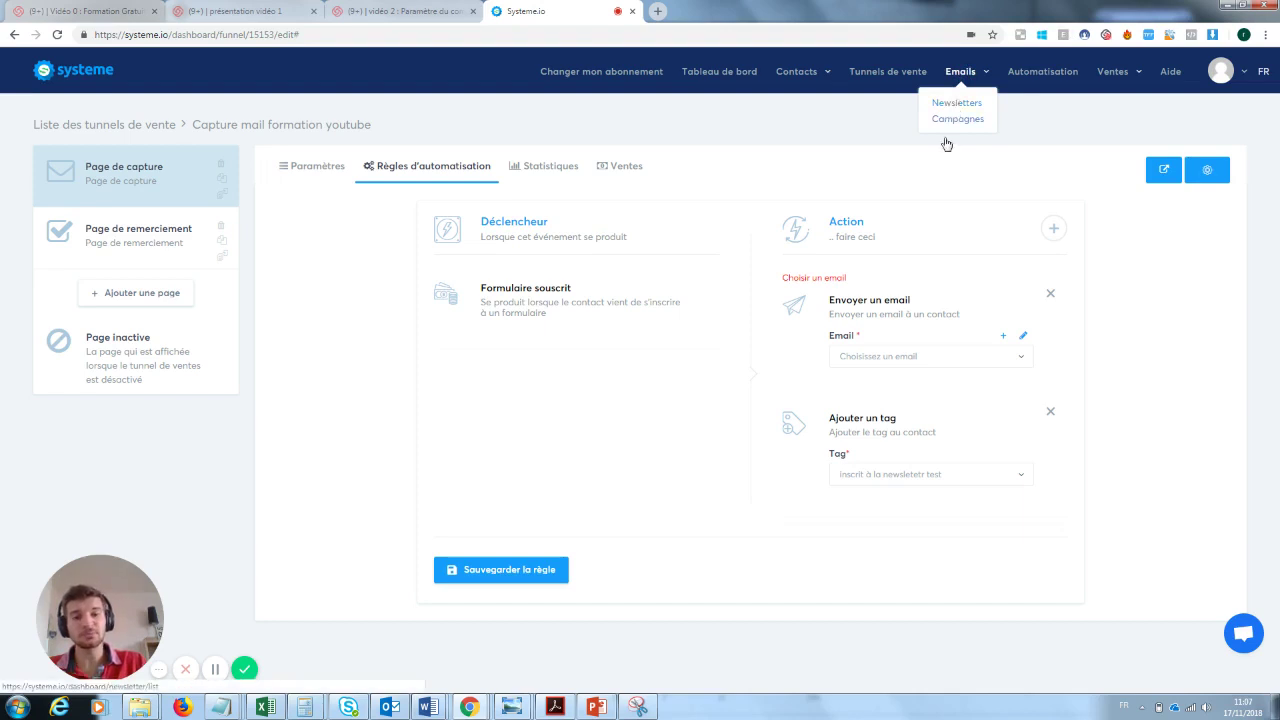
left_click(1050, 294)
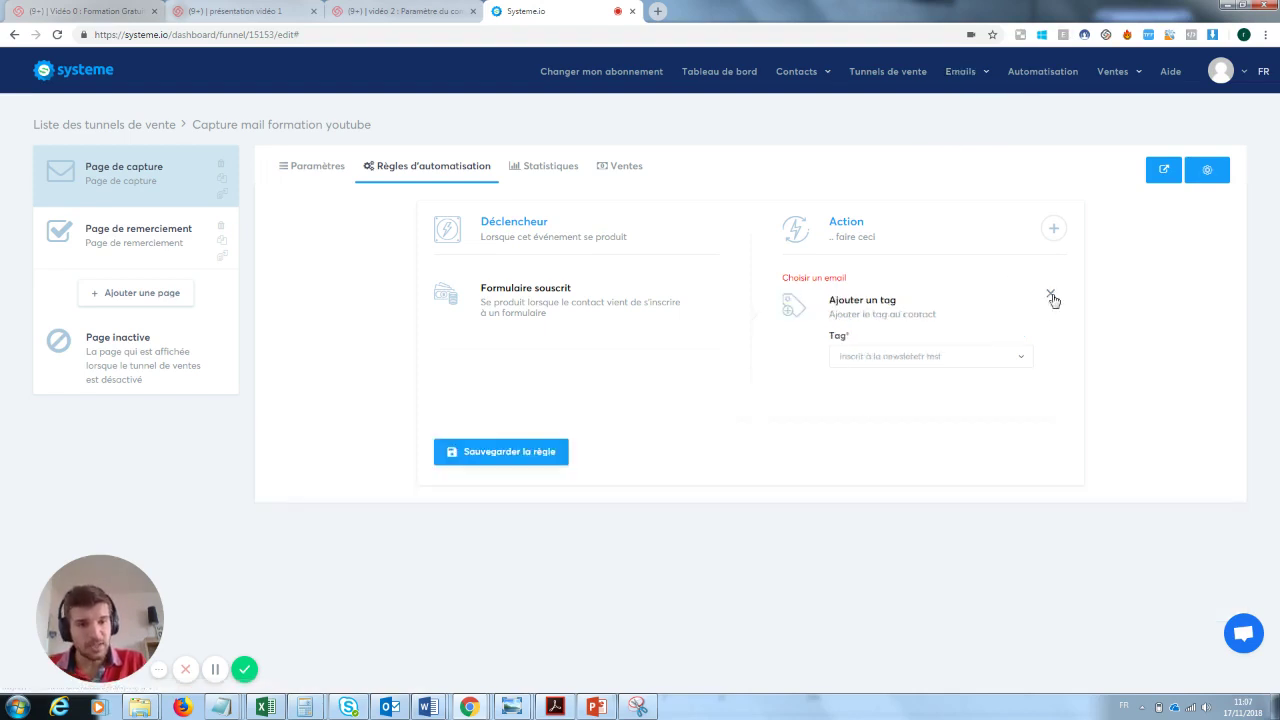
left_click(489, 463)
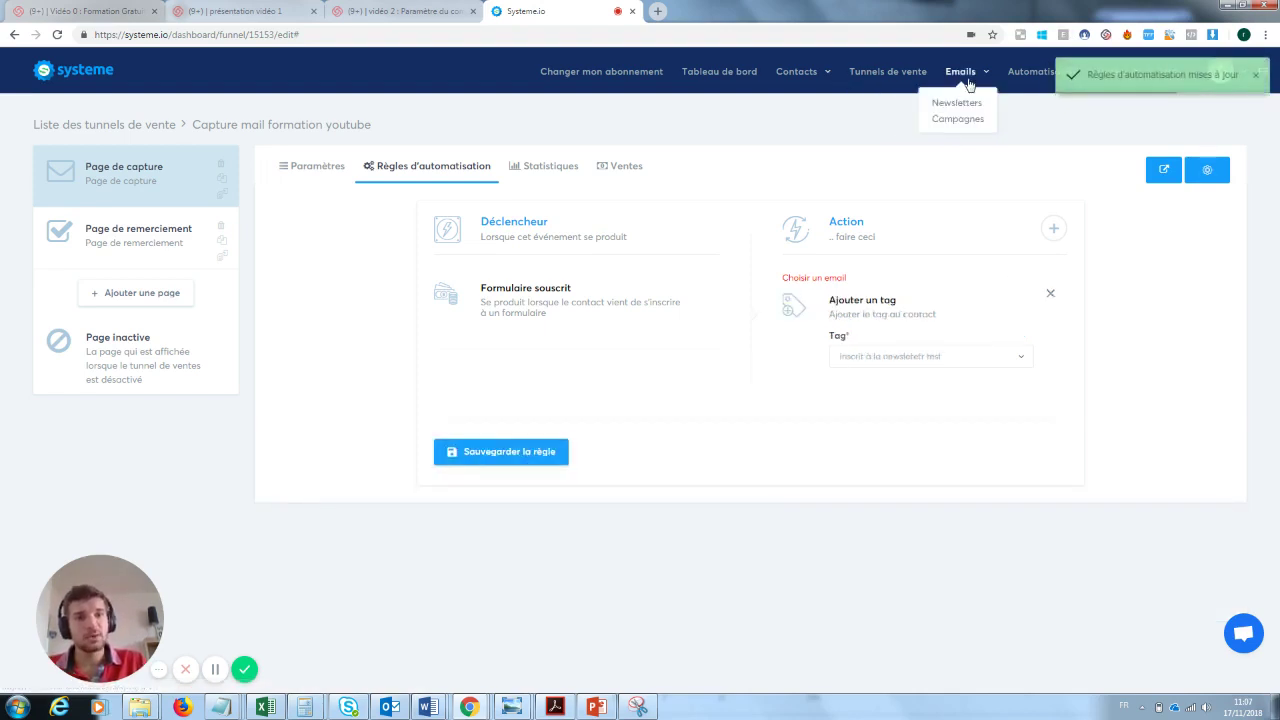
left_click(960, 104)
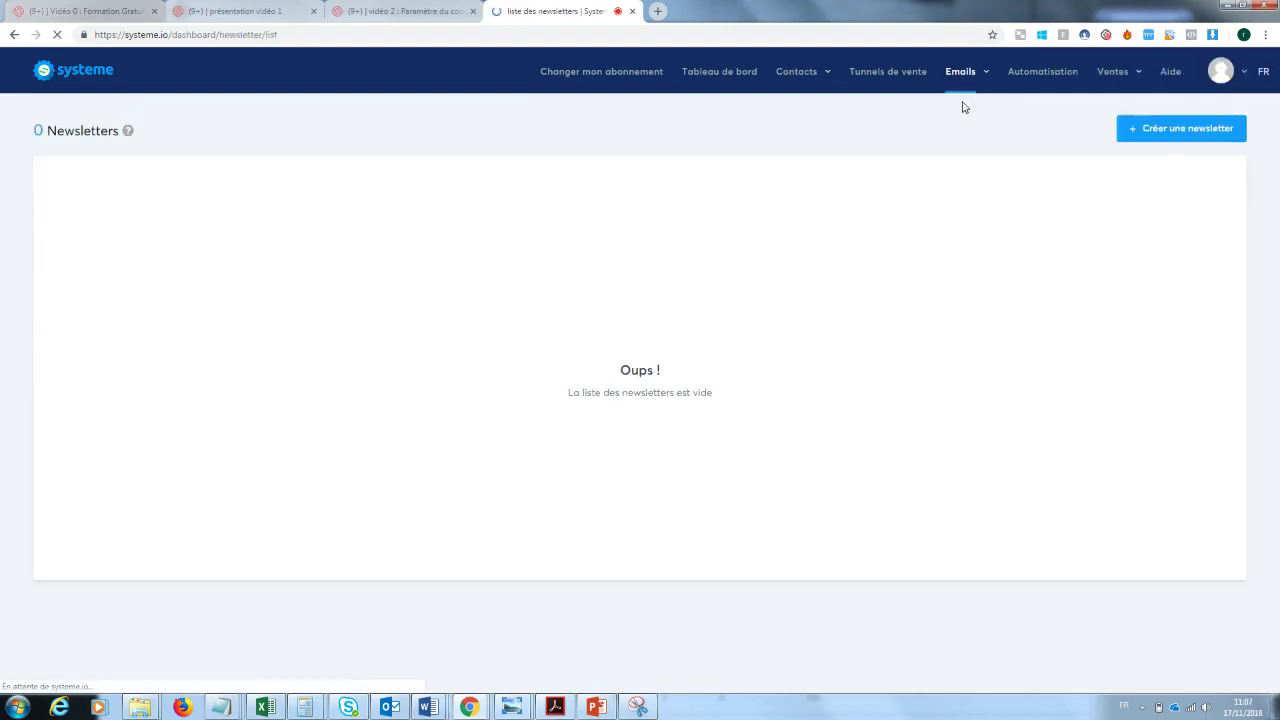
- Create a newsletter with subject, sender name and body 'test', then save and send a test email
left_click(1190, 131)
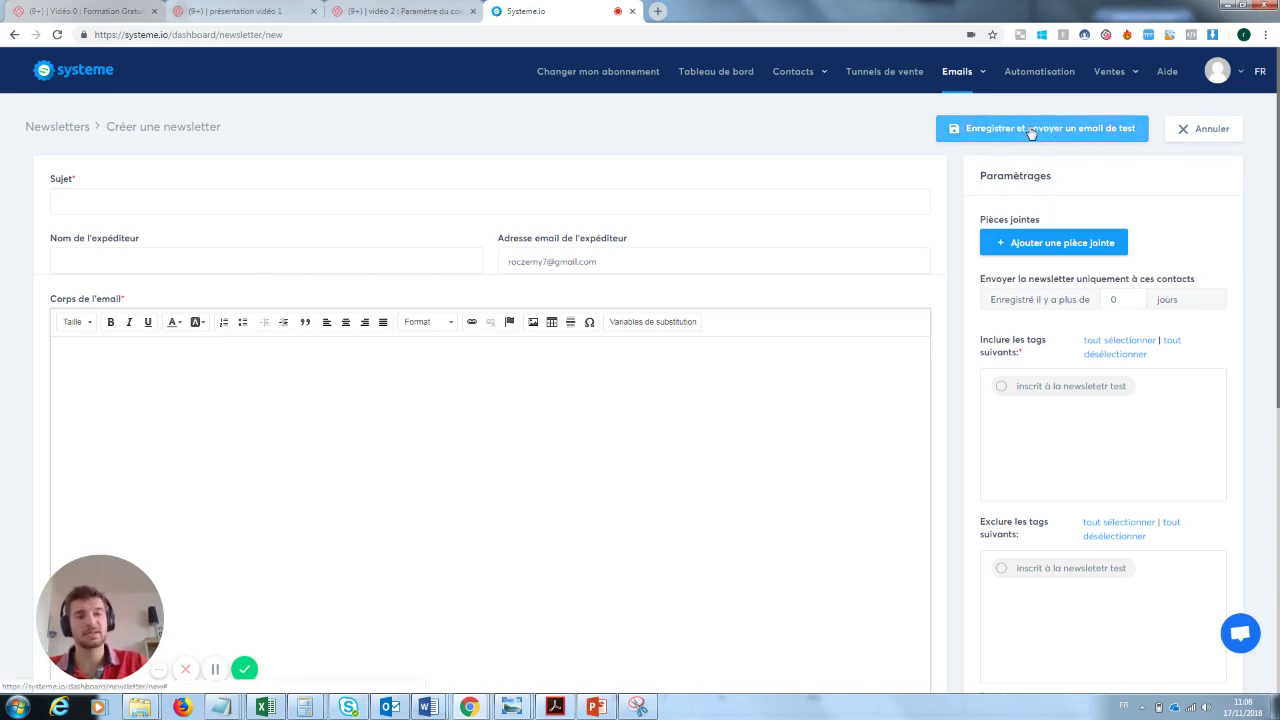
left_click(118, 200)
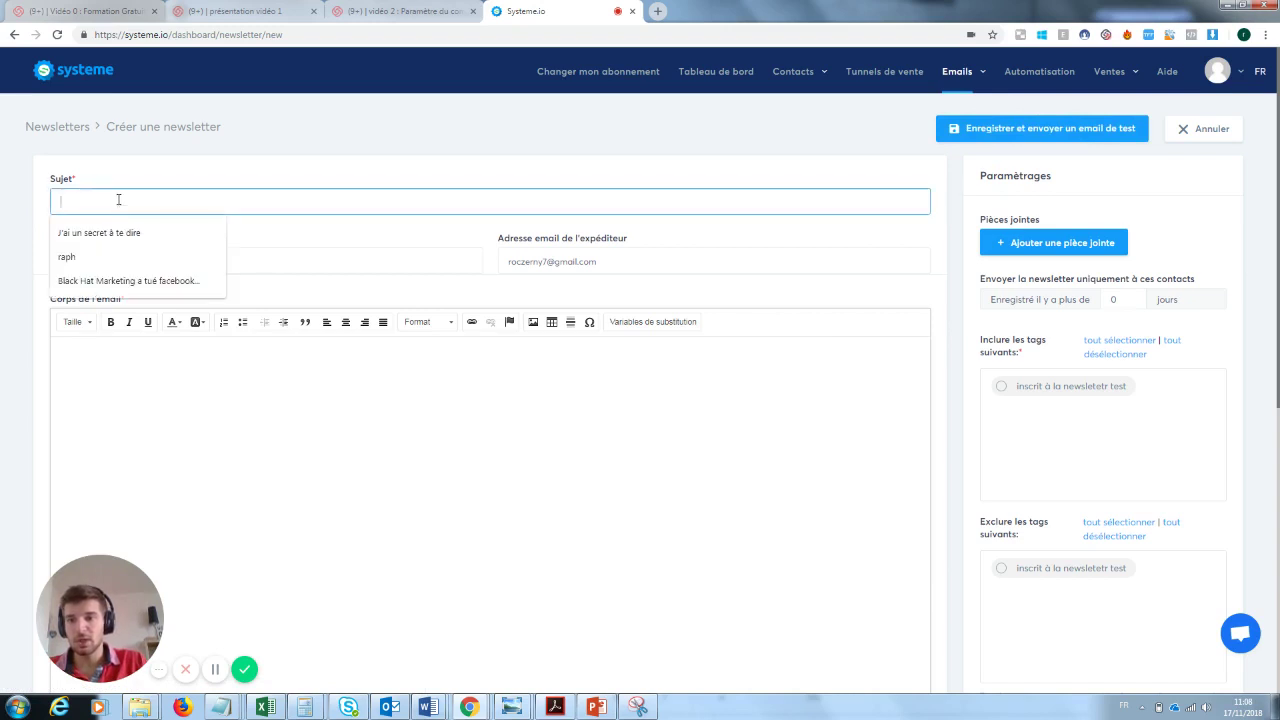
type("test")
key("Tab")
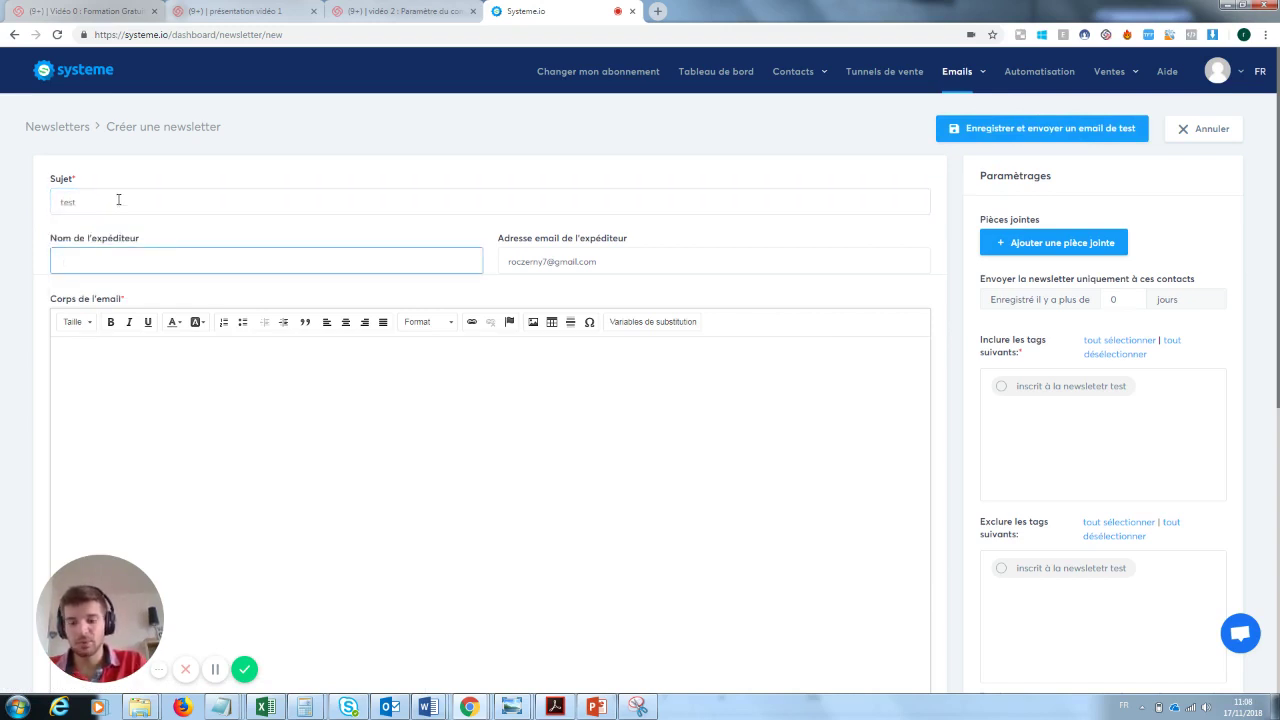
type("test")
key("Tab")
key("Tab")
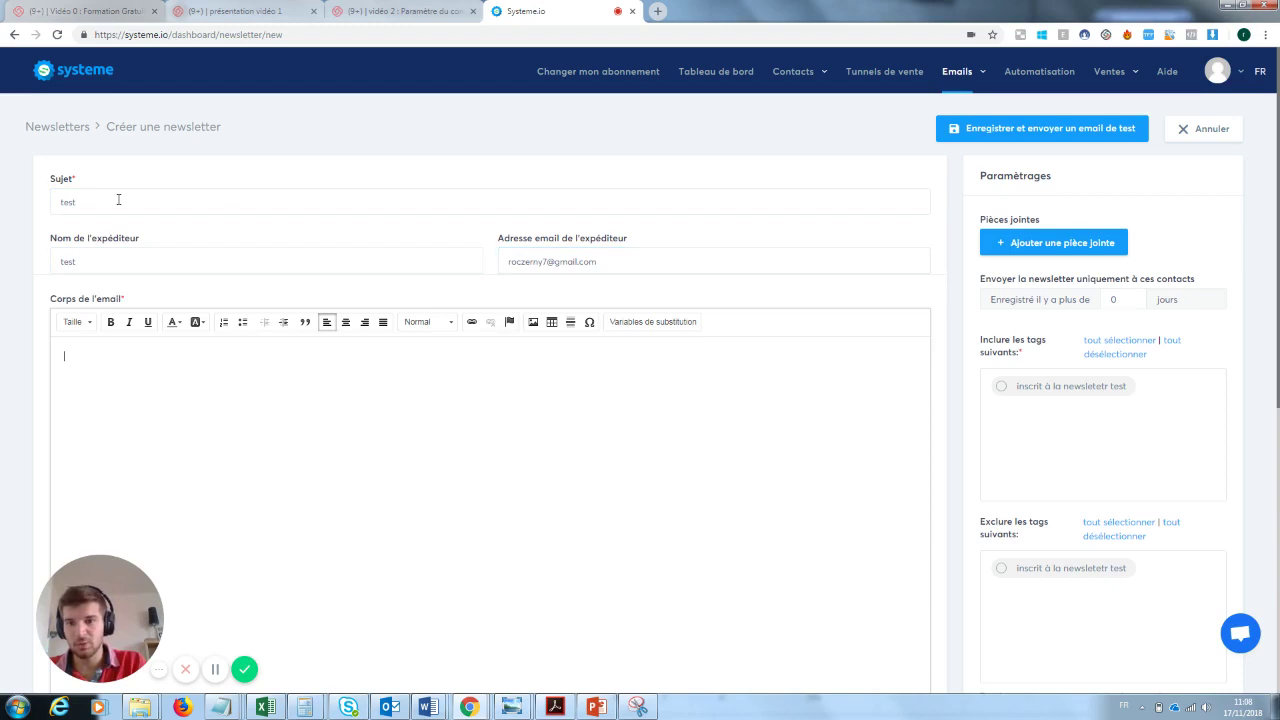
type("test")
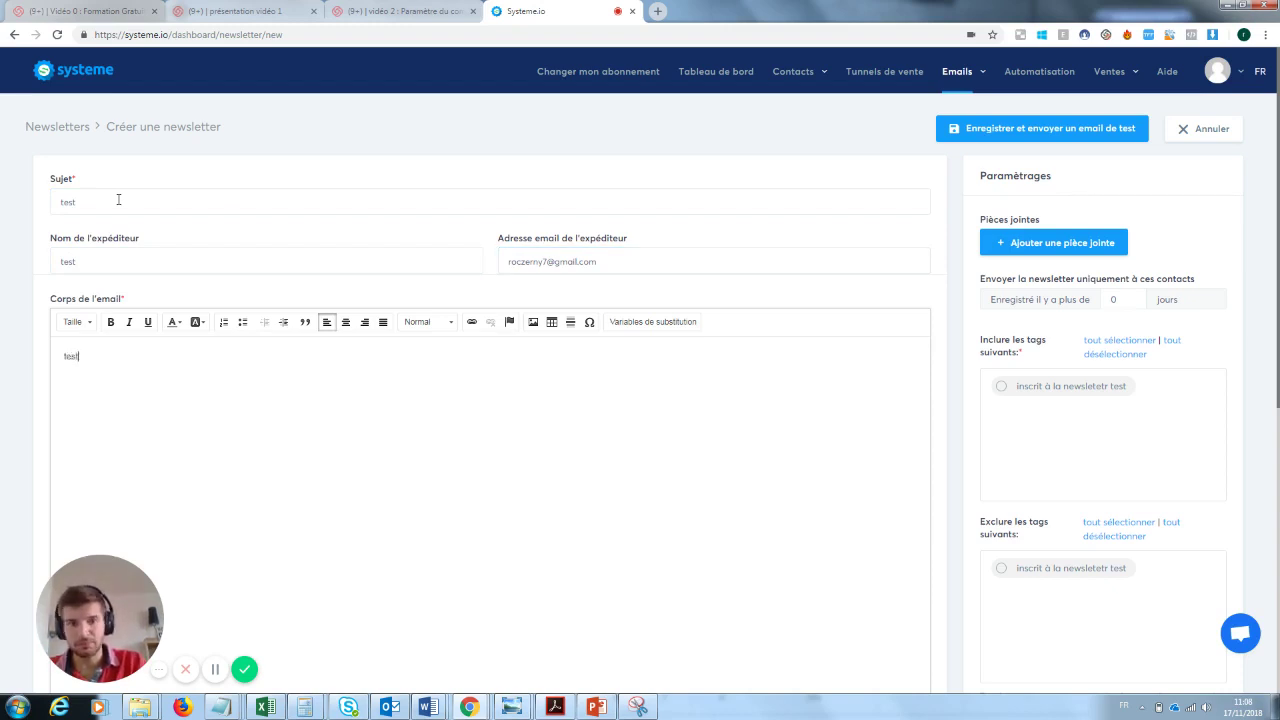
left_click(1055, 128)
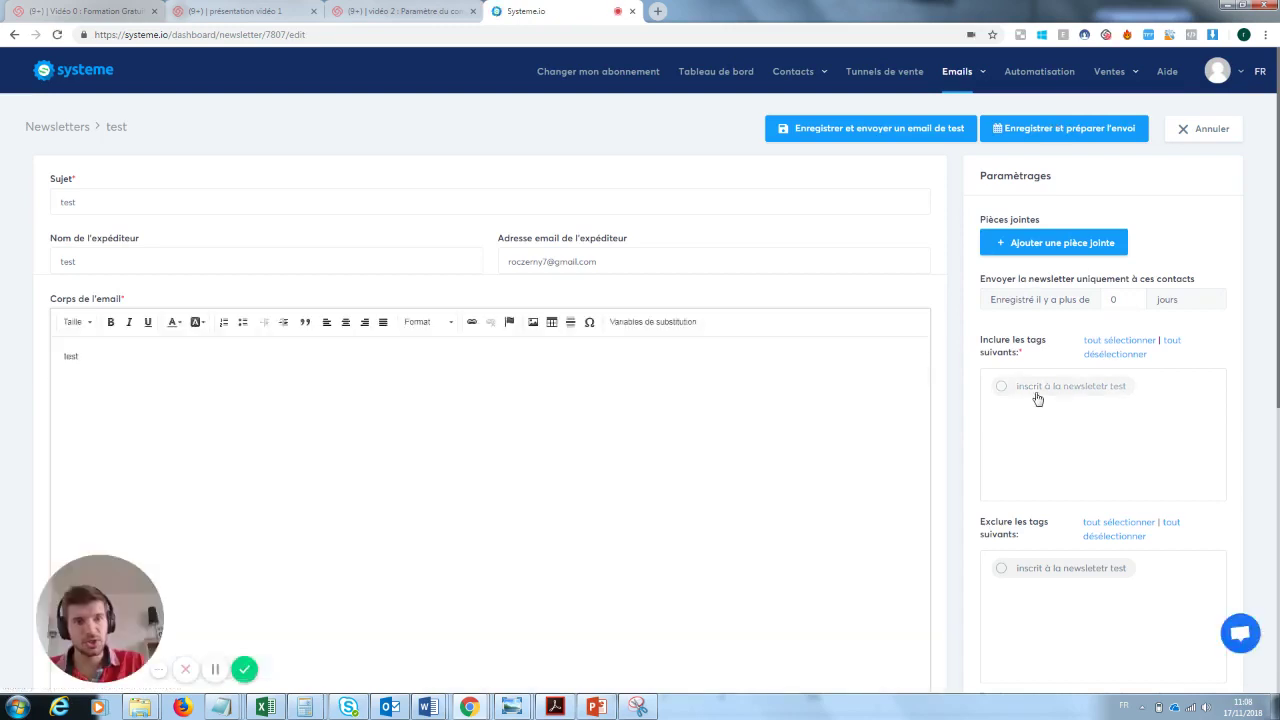
- Target the 'inscrit à la newsletetr test' tag and send the newsletter now, confirming the send
left_click(1002, 388)
left_click(1030, 137)
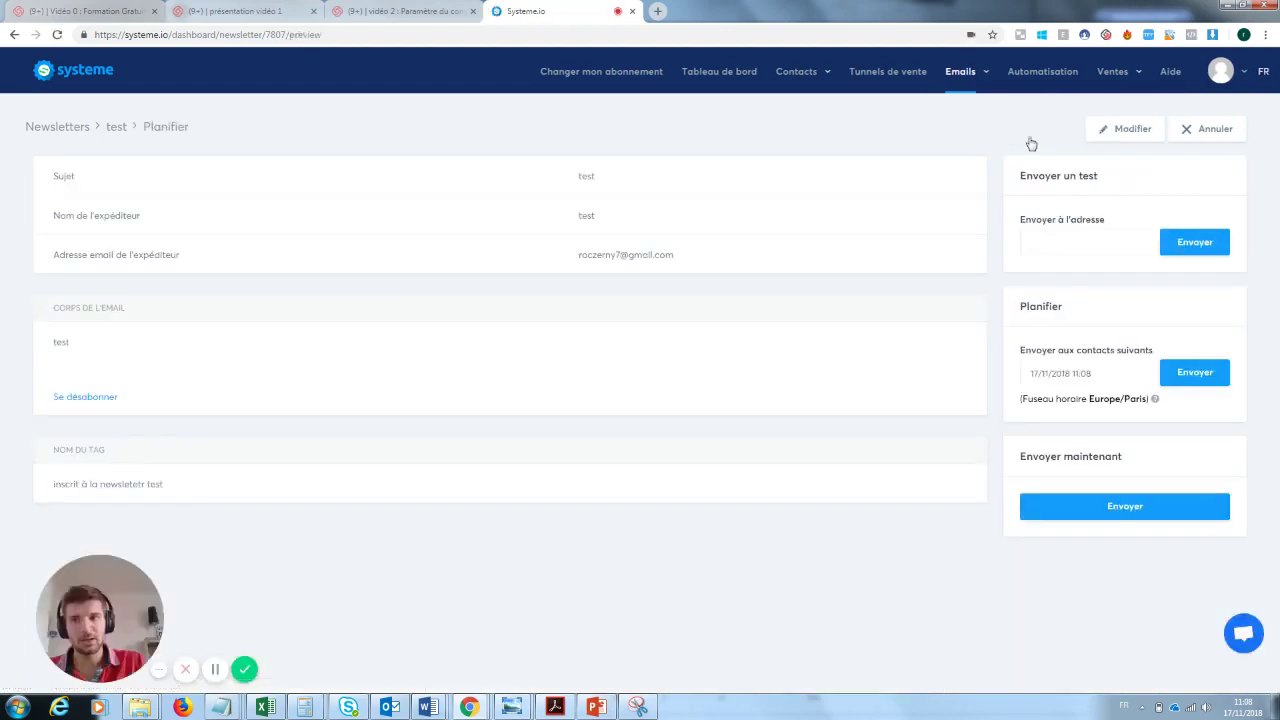
left_click(1125, 506)
left_click(597, 410)
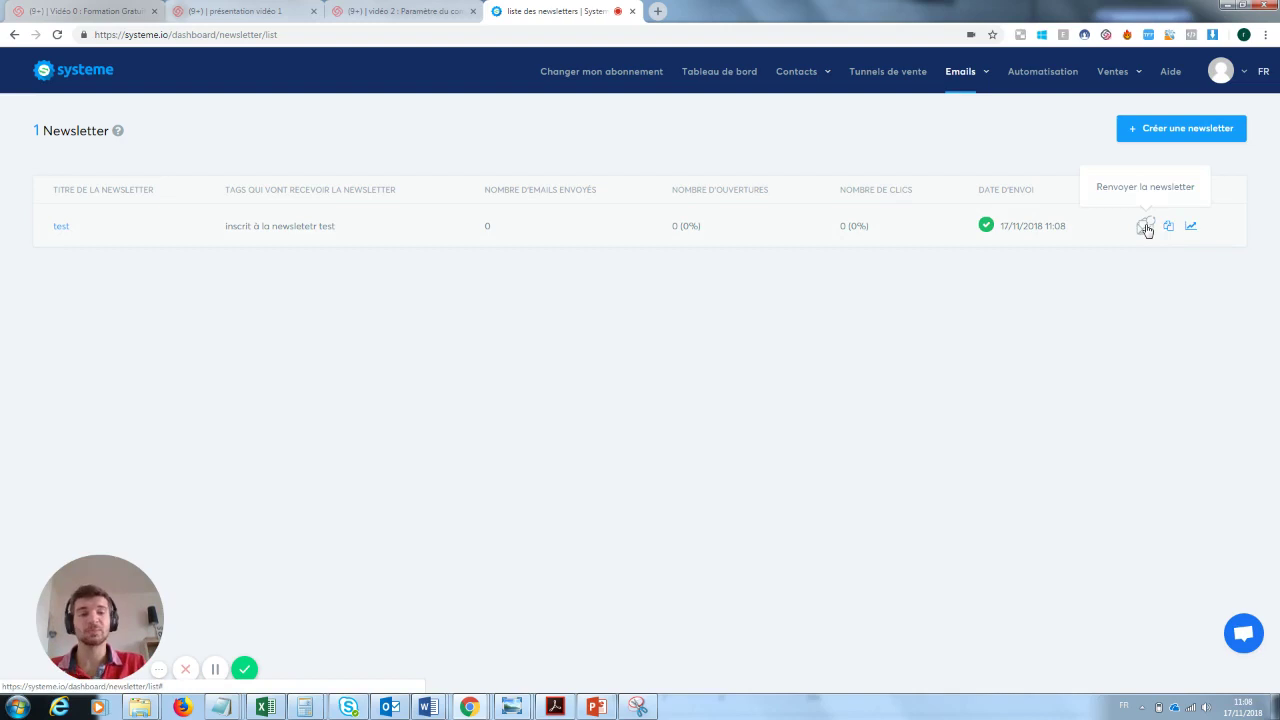
left_click(1145, 226)
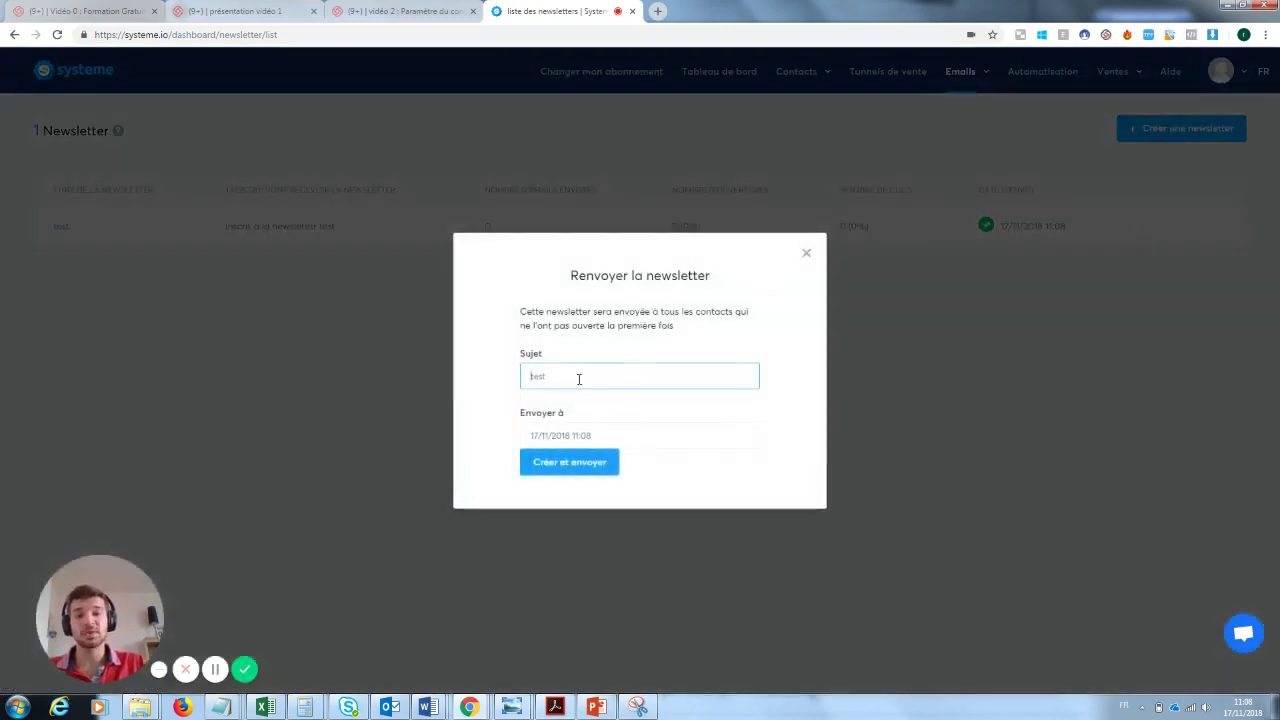
left_click_drag(577, 374, 528, 376)
key("BackSpace")
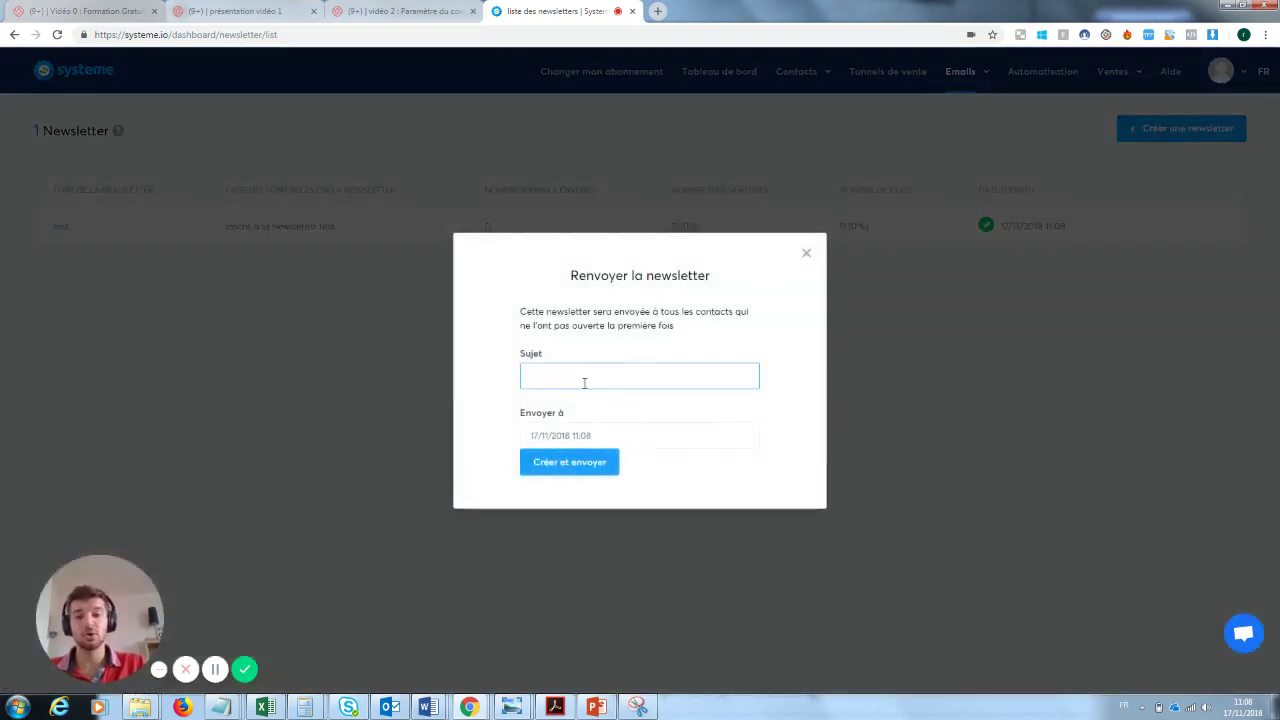
left_click(806, 253)
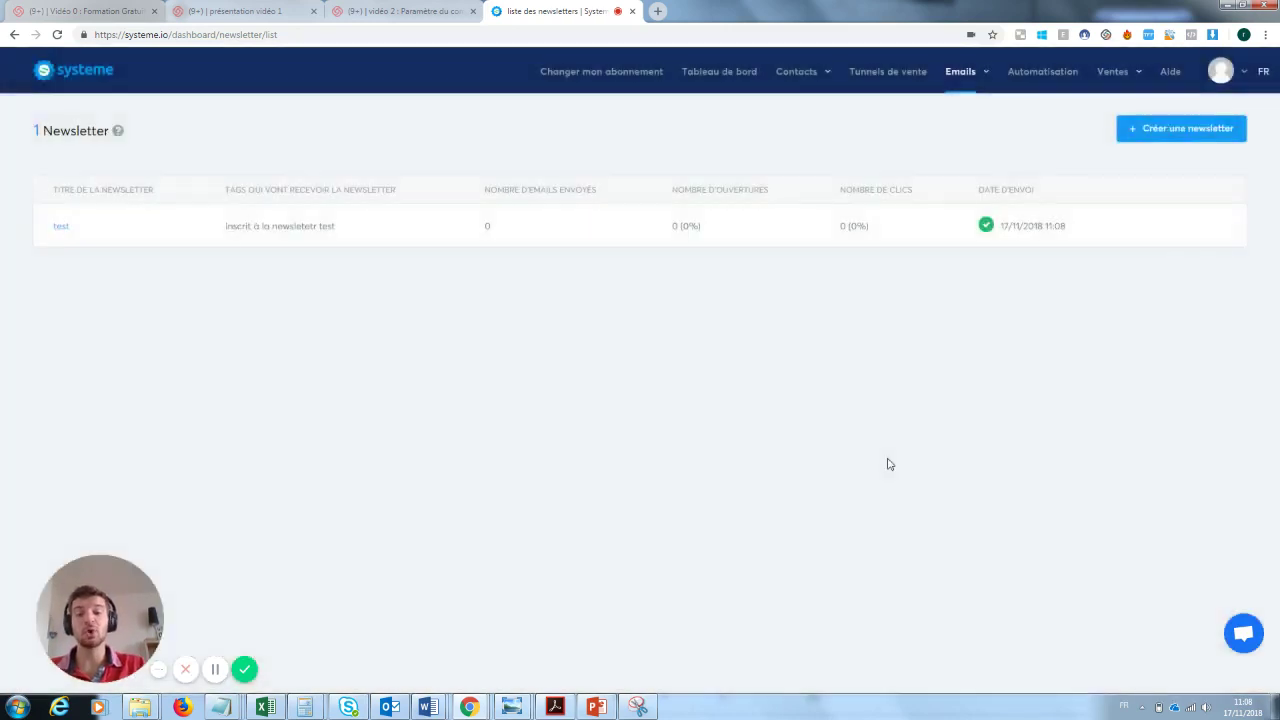